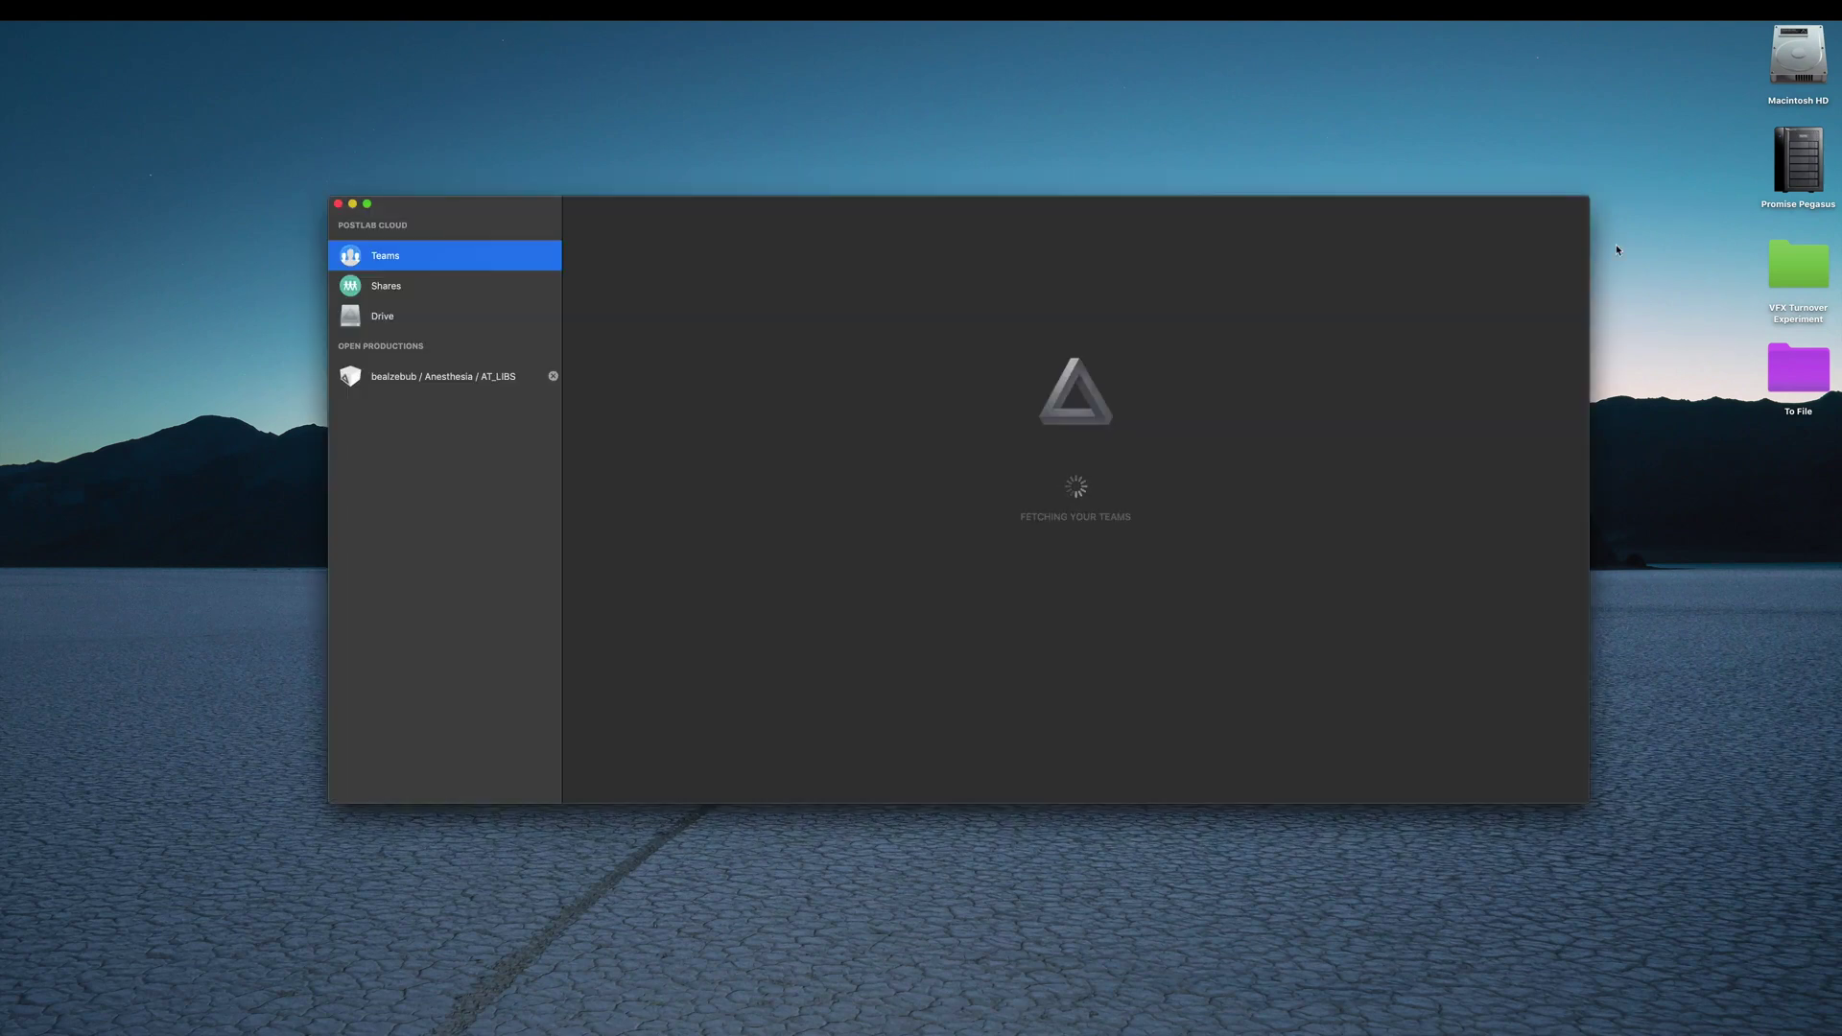
Step: Connect the Bealzebub drive in Postlab
left_click(372, 321)
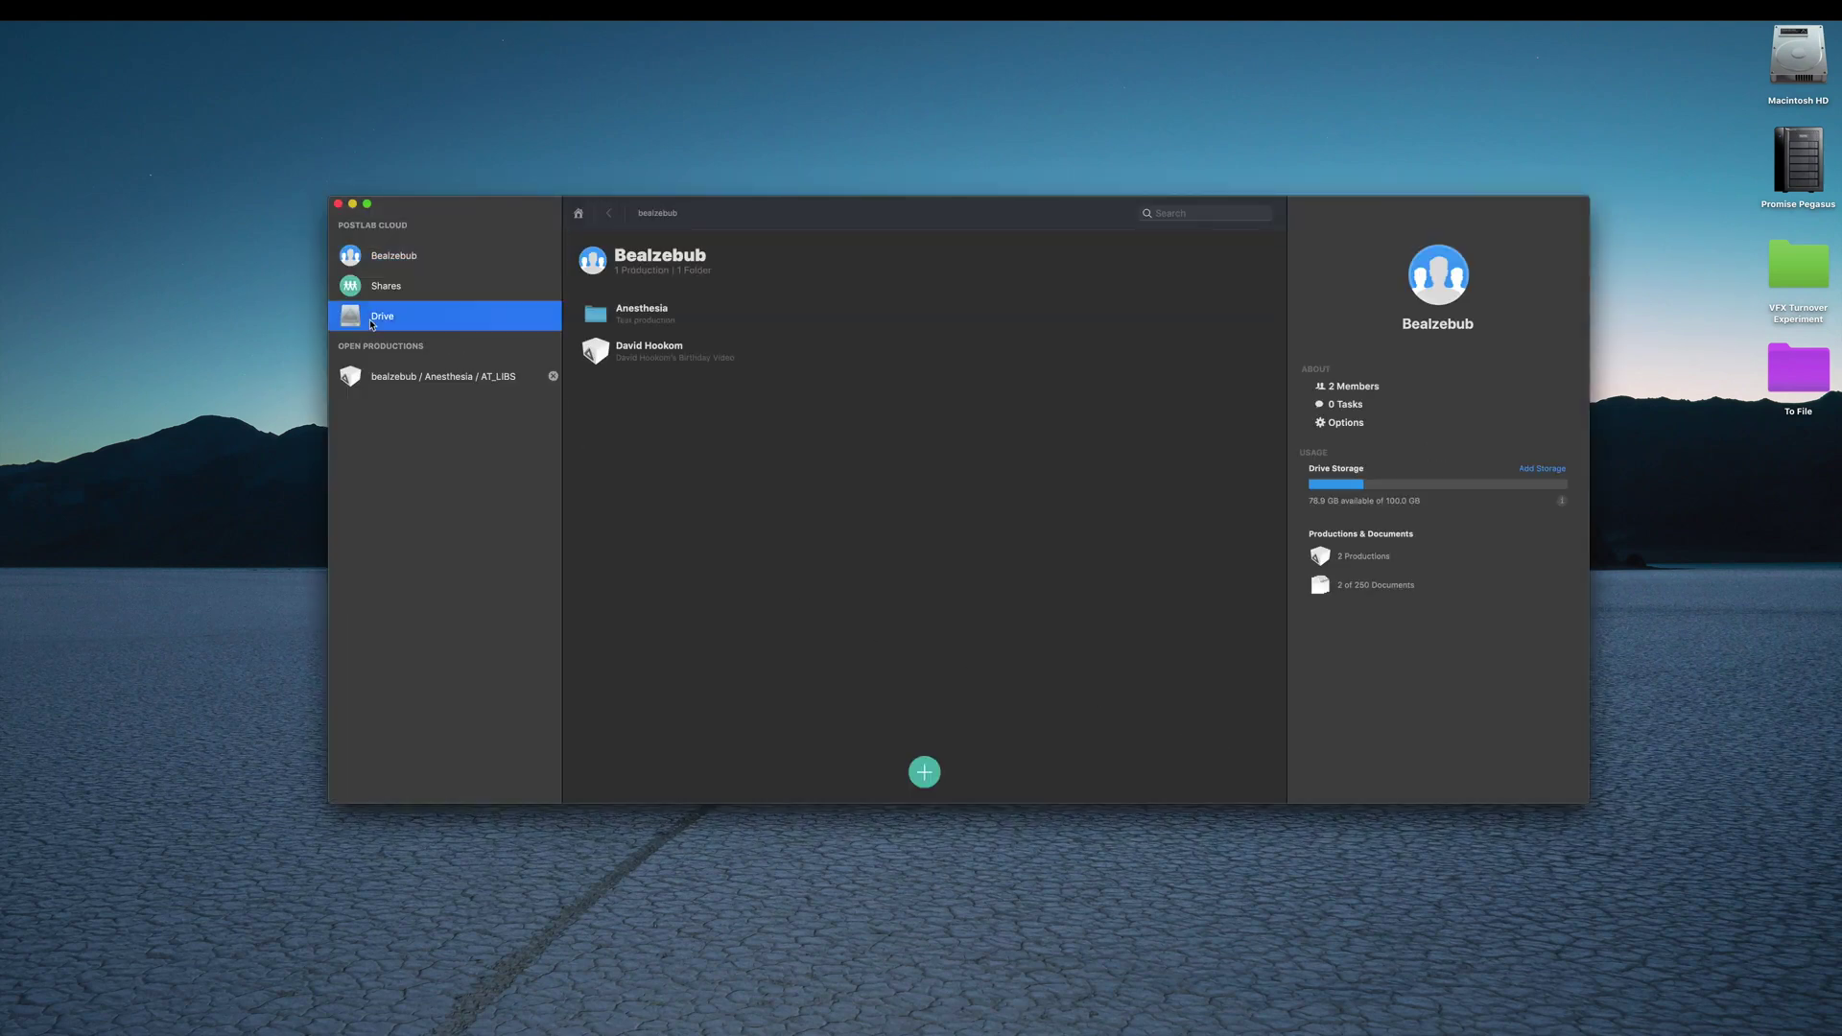
left_click(592, 271)
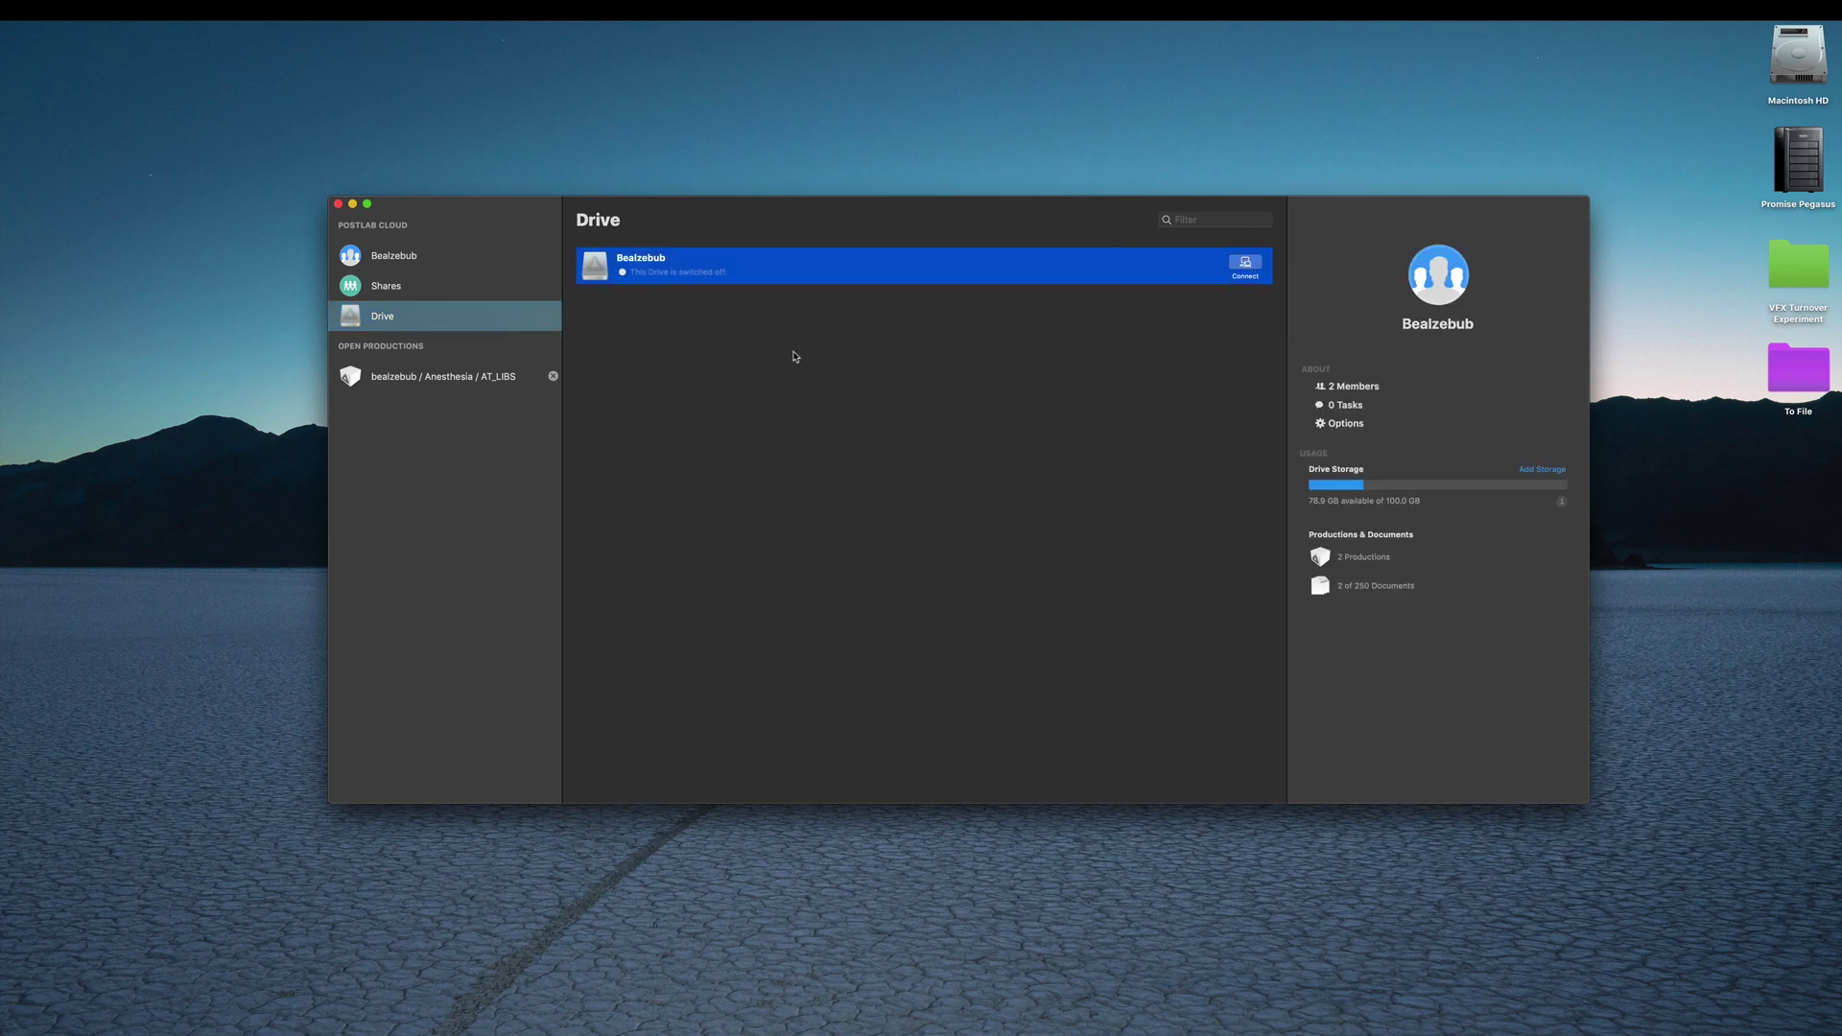
left_click(1247, 264)
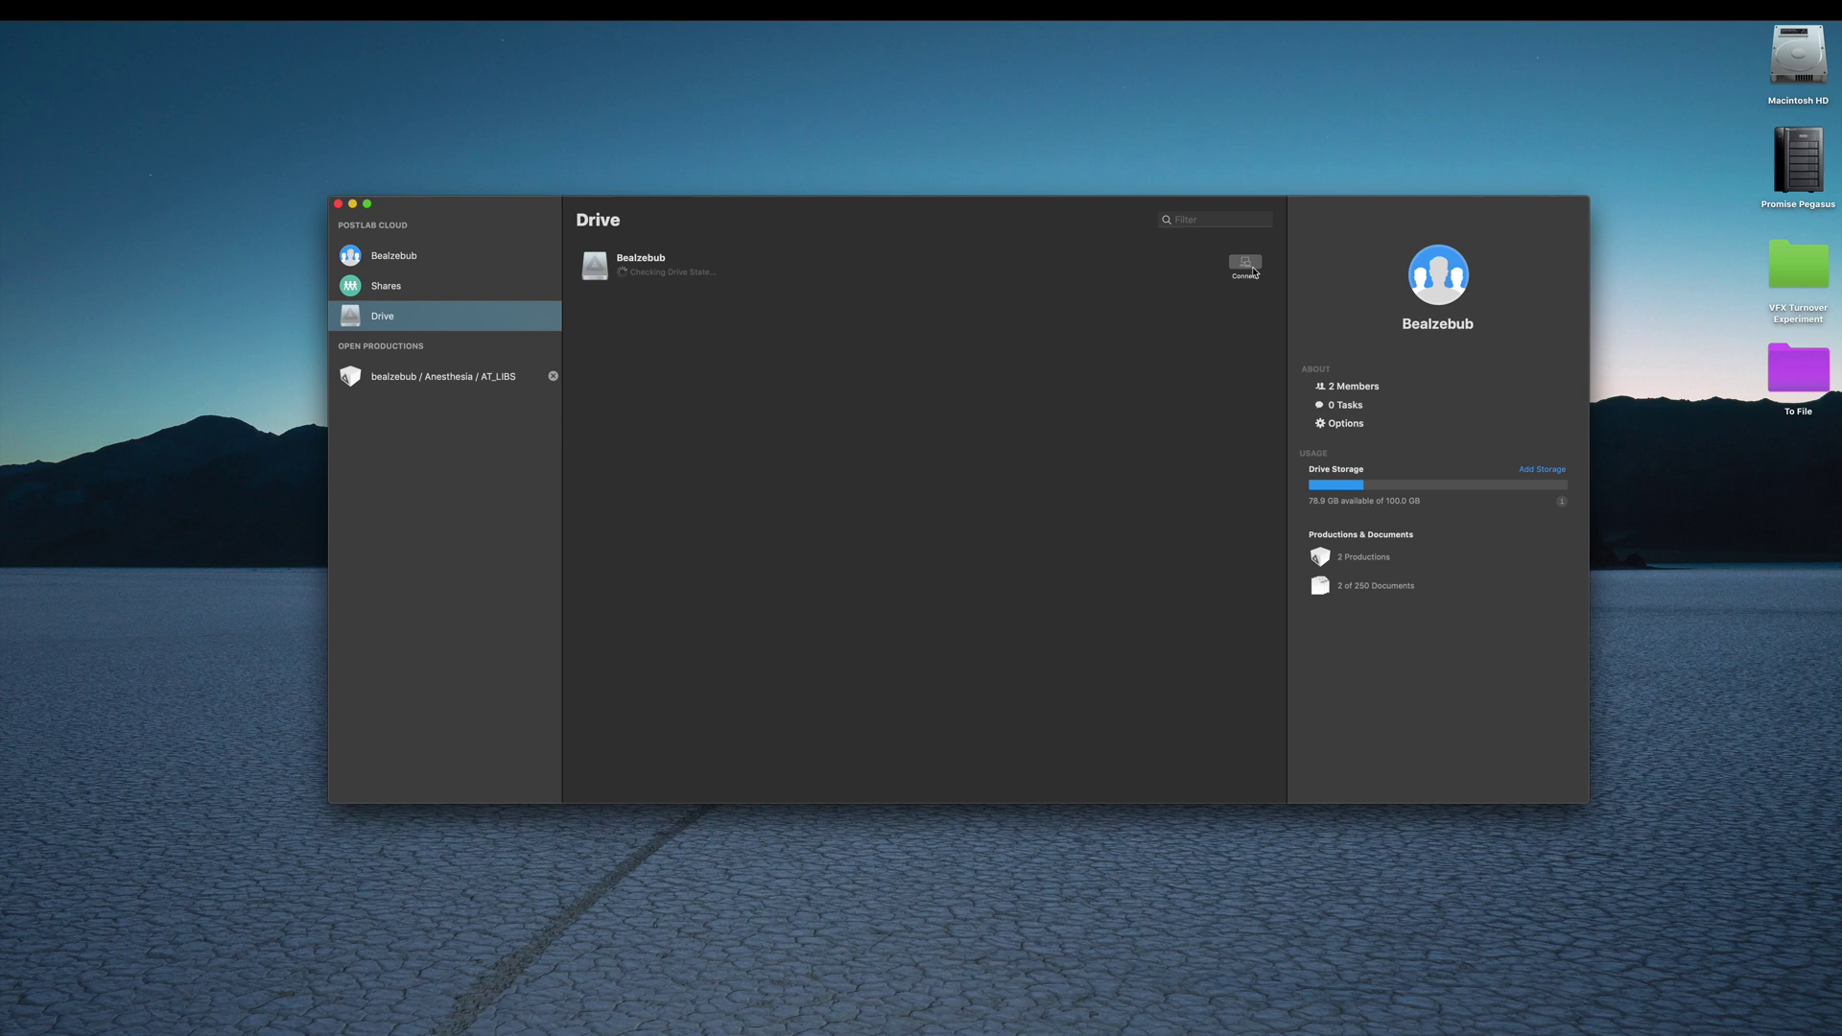
Step: Open the Anesthesia production and start editing the ASSIST_Anesthesia library
left_click(411, 379)
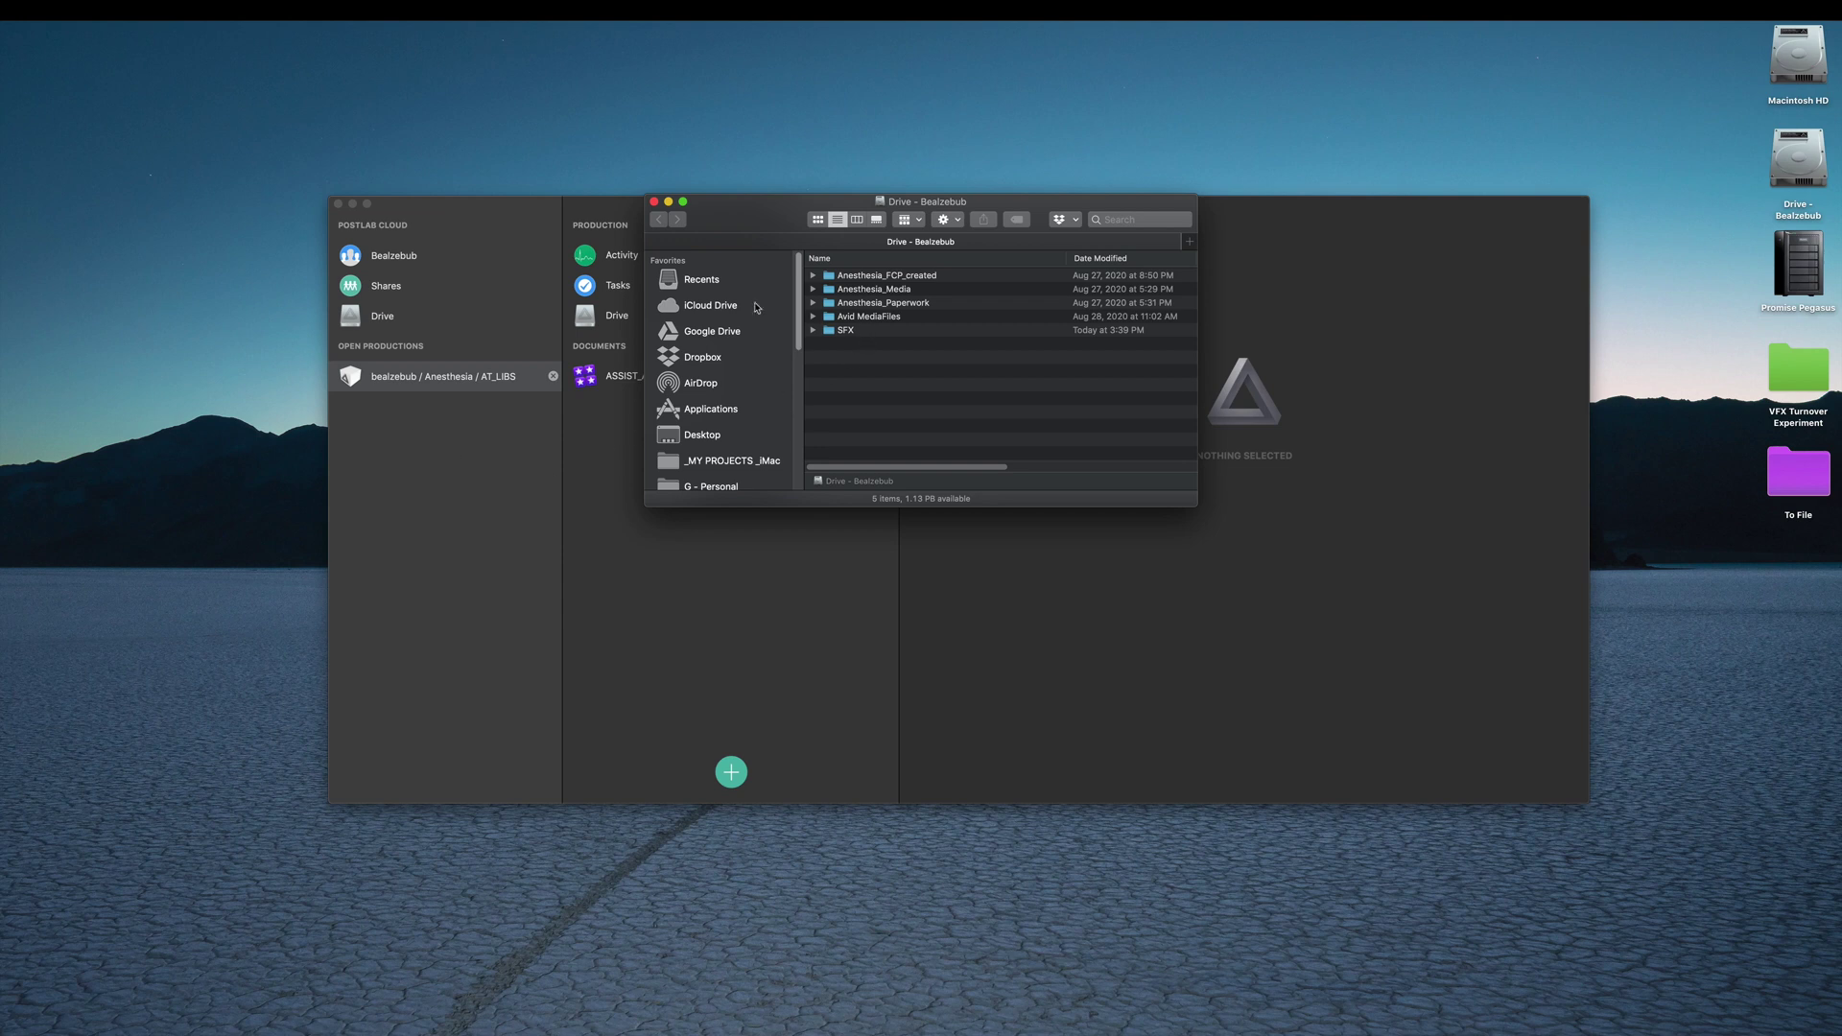
left_click(654, 202)
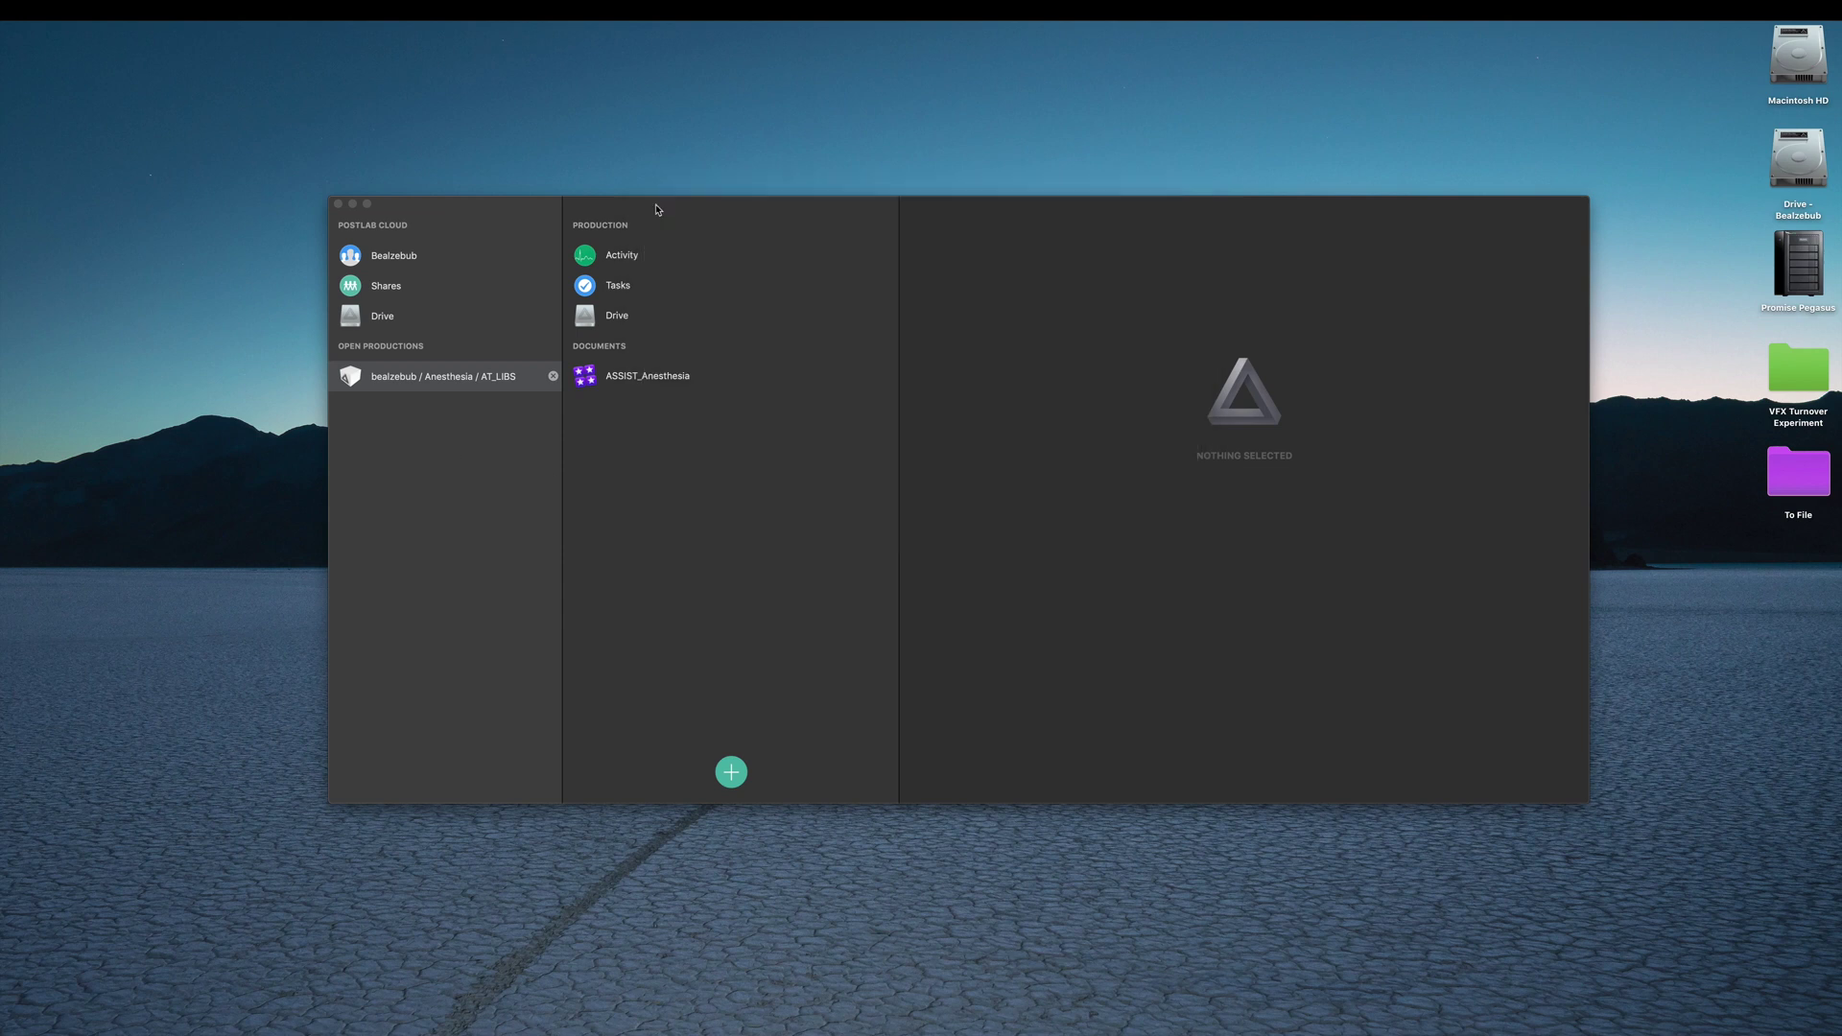
left_click(642, 375)
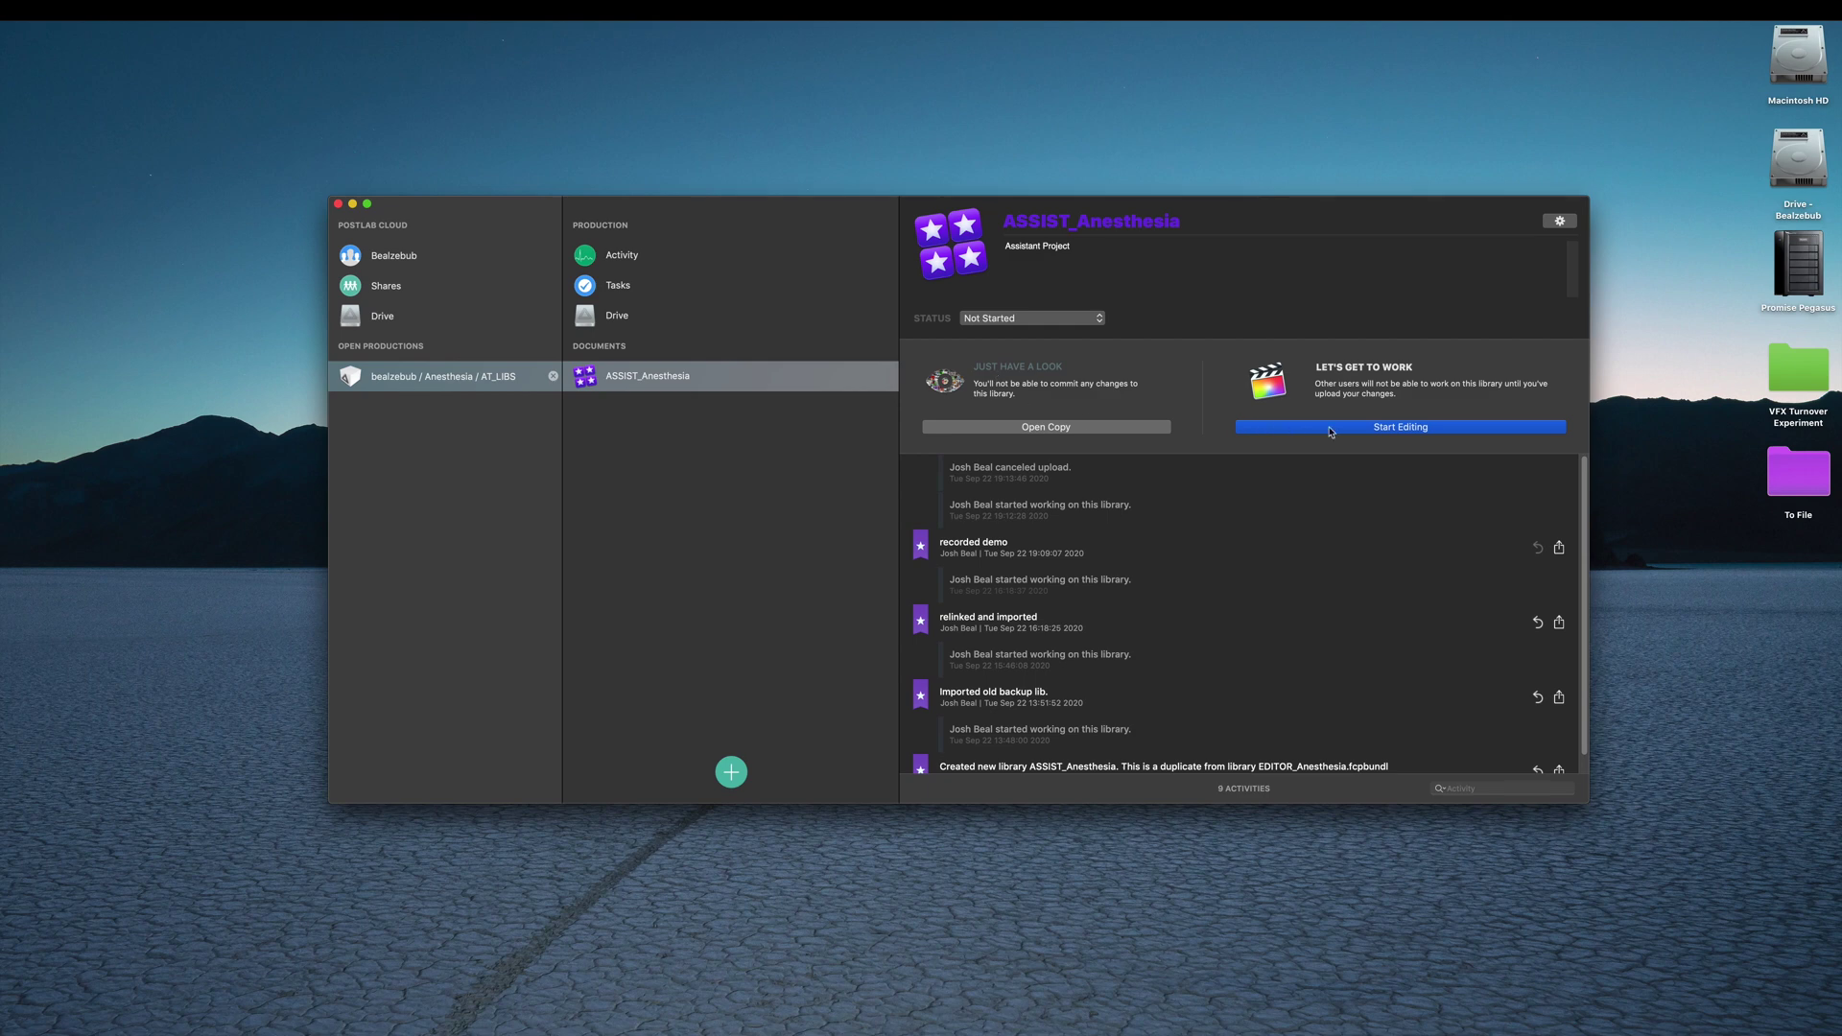
left_click(1331, 432)
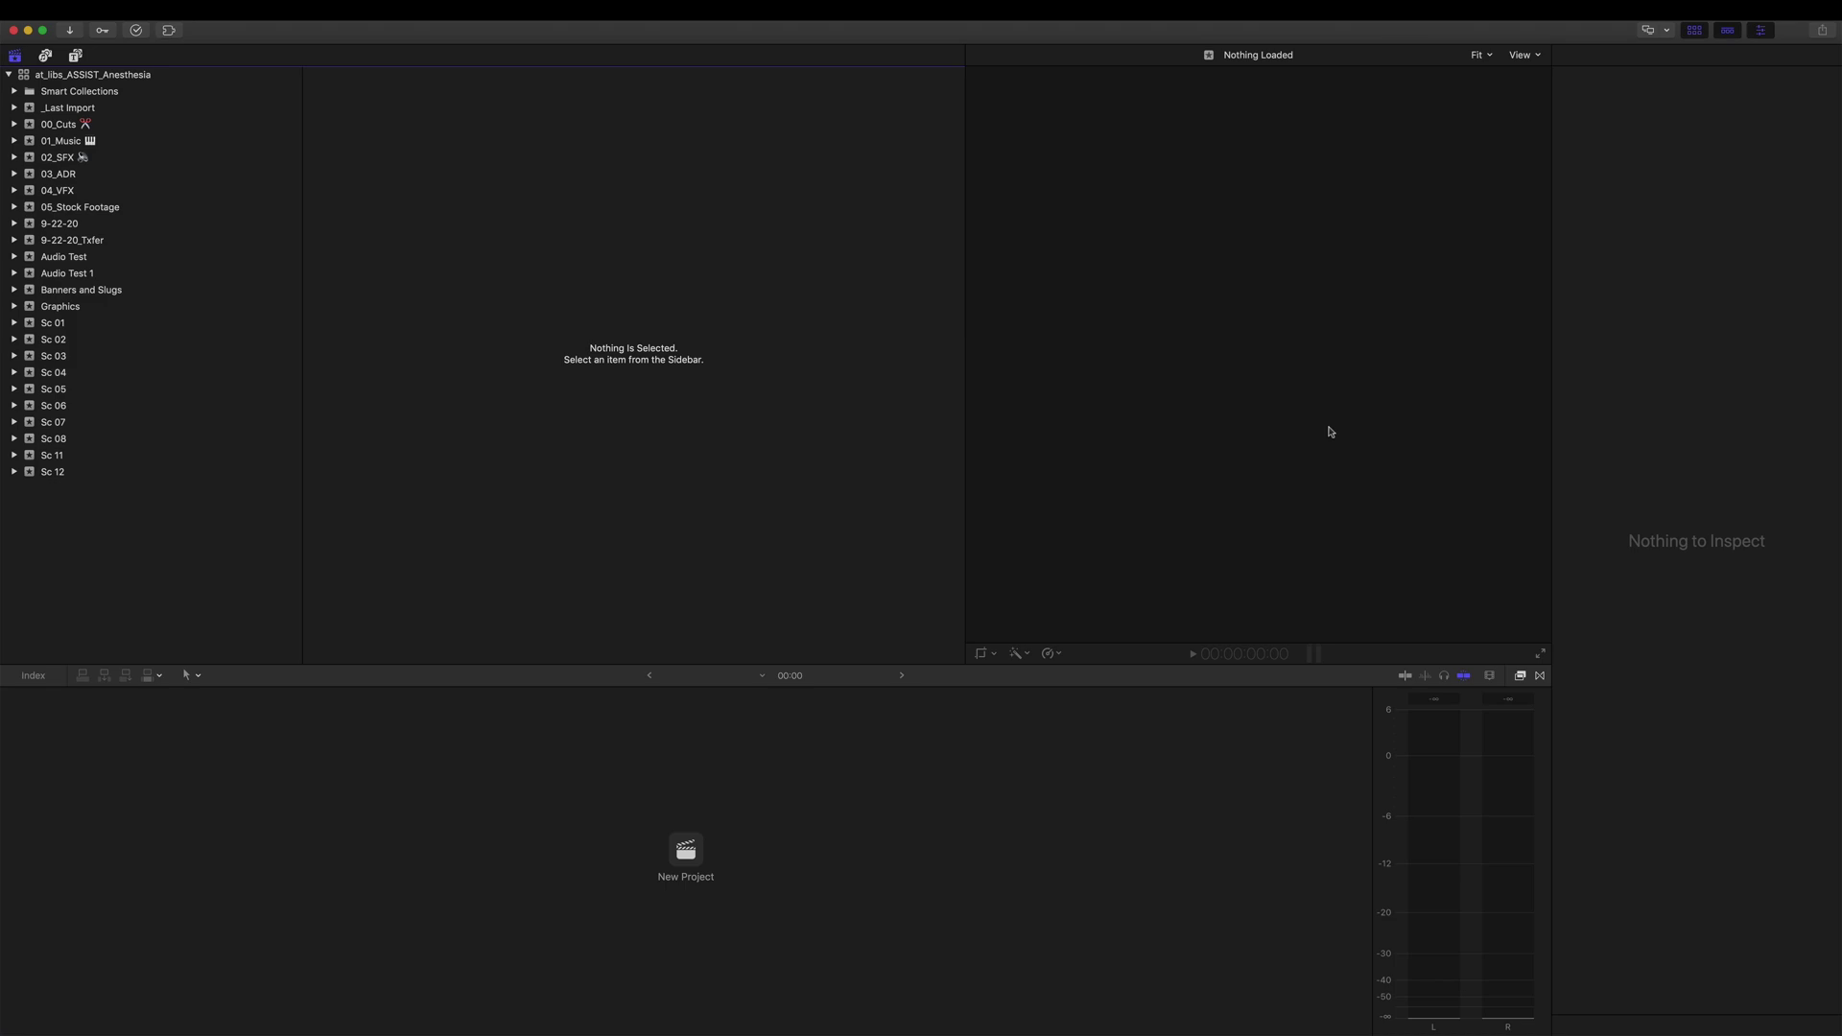
Step: Hide the inspector, then open the 01 Trim Multiple_Demo project from the browser's Projects
left_click(1763, 31)
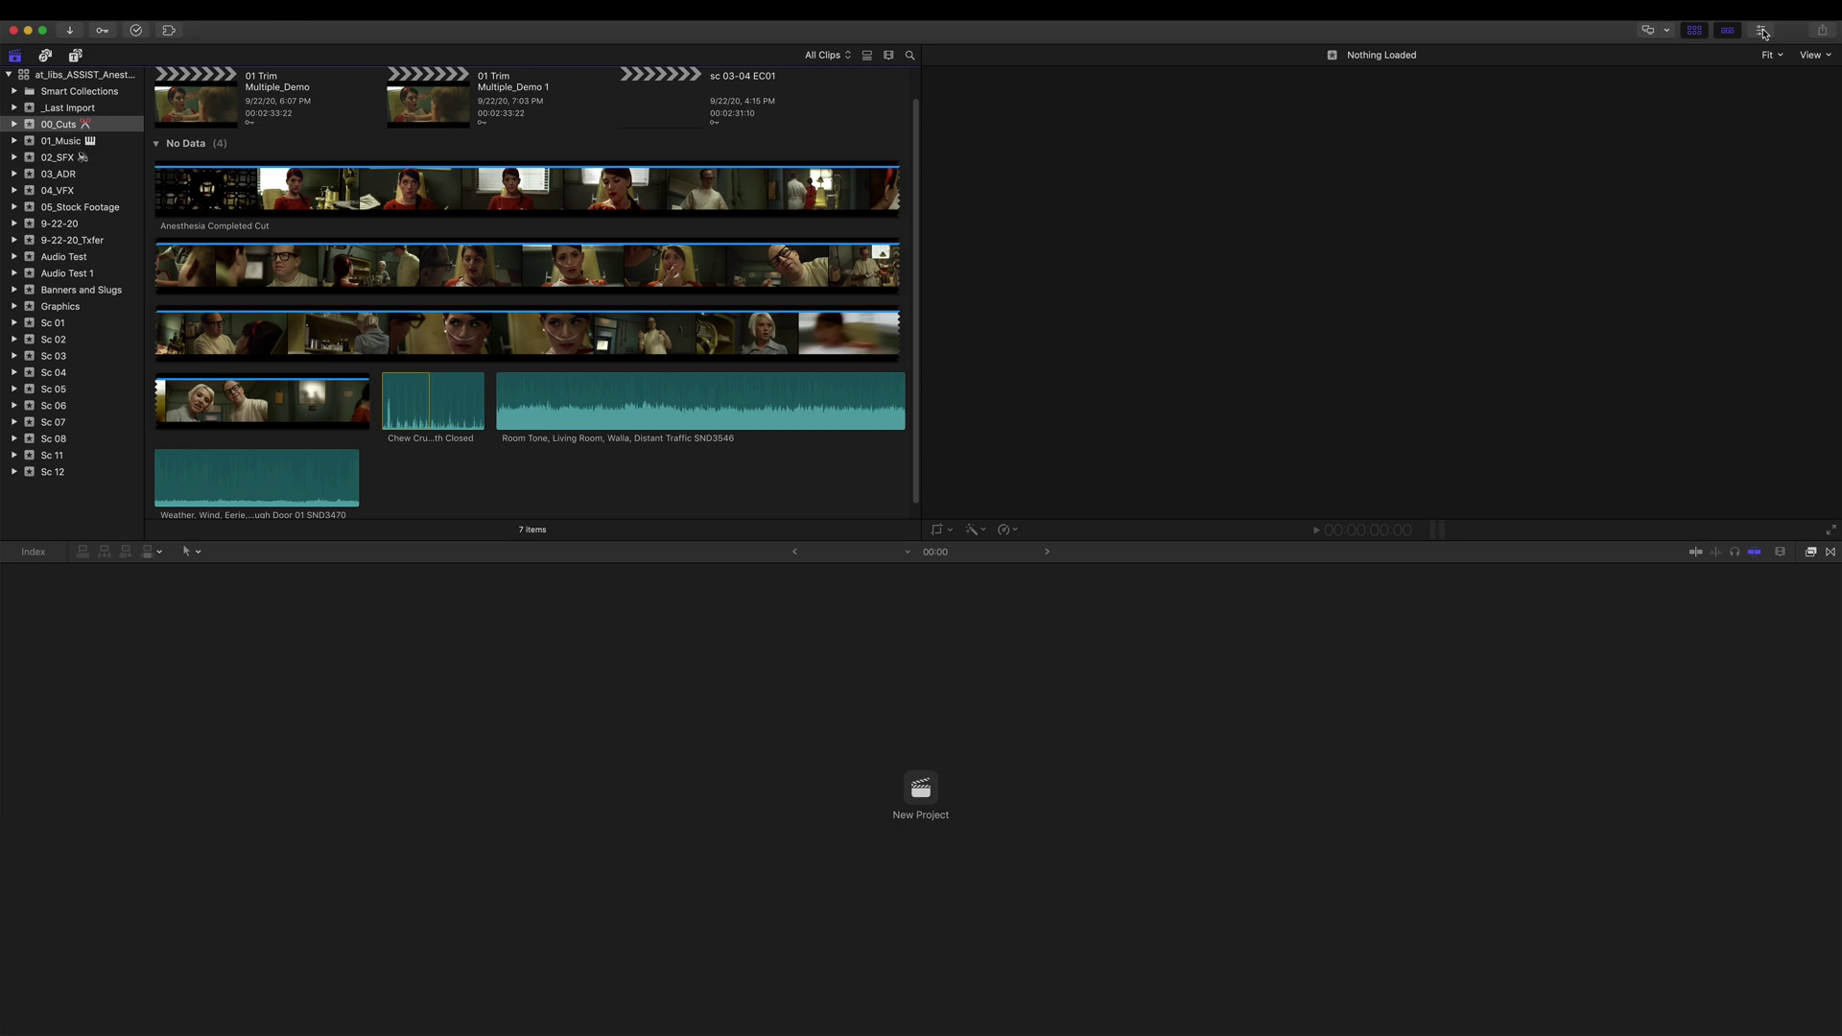
scroll(745, 201, "up", 2)
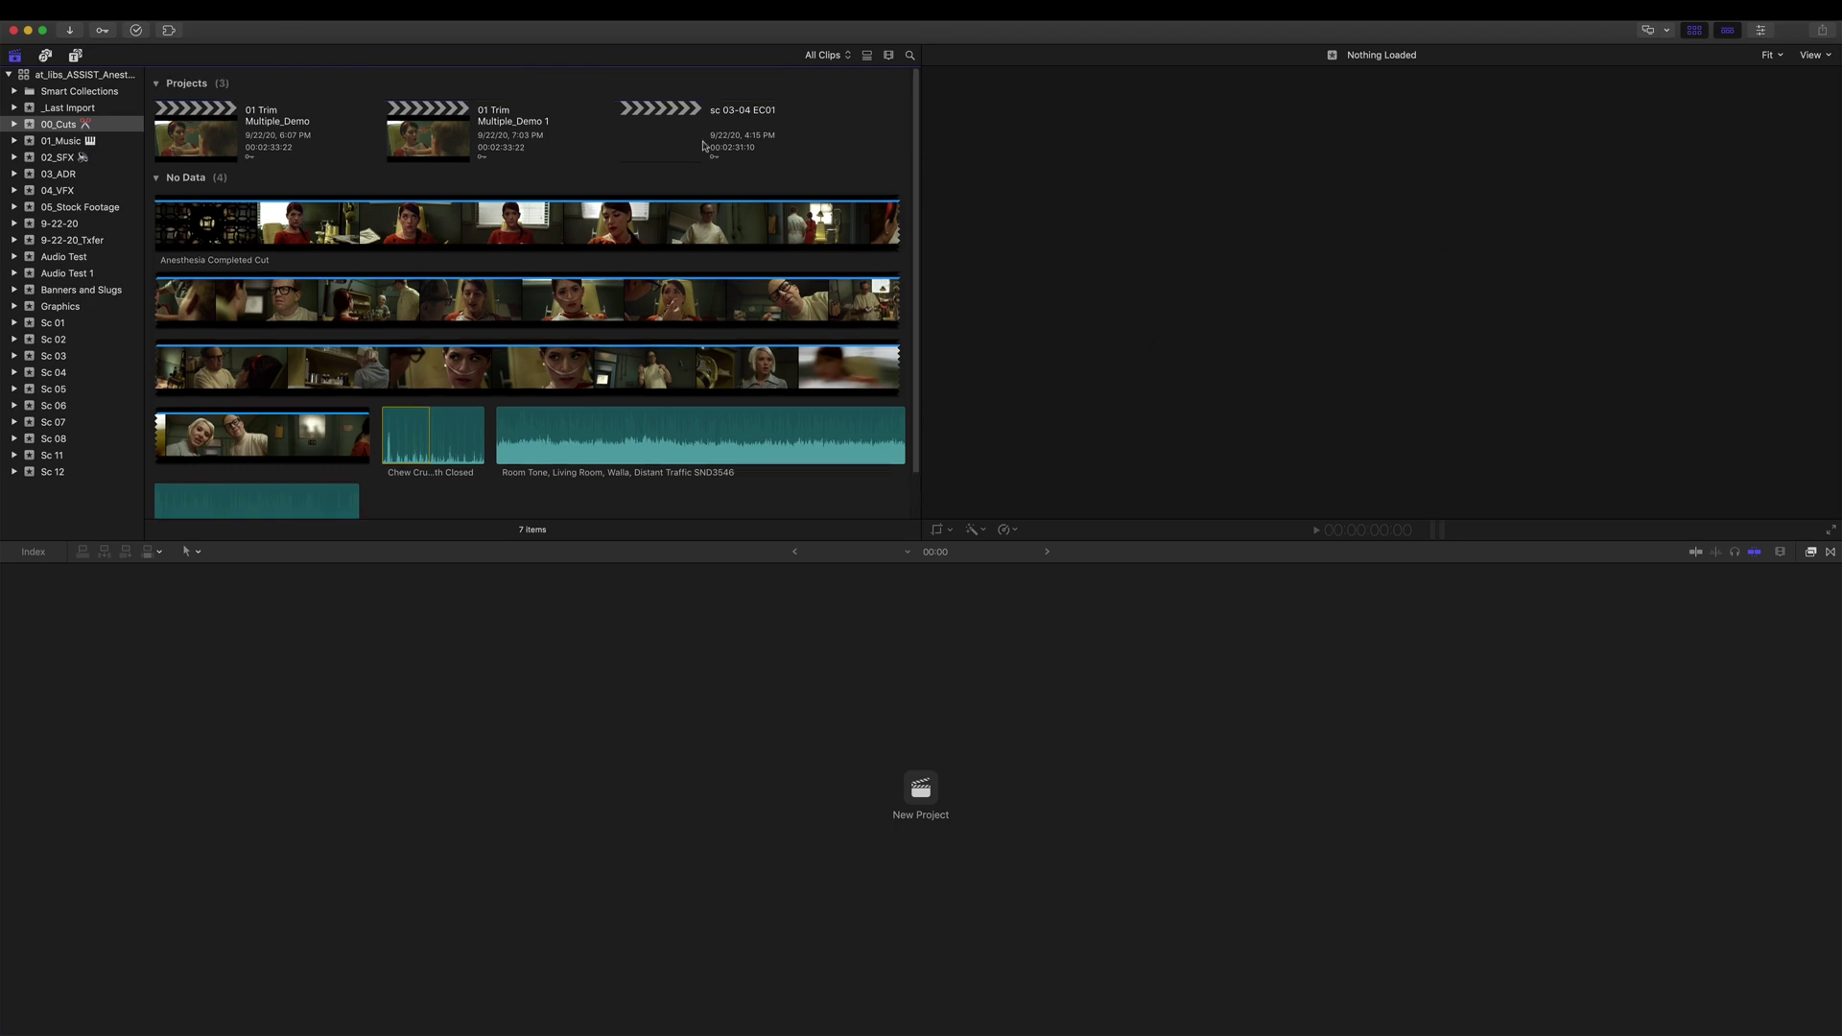
double_click(196, 141)
Step: Fit the whole project with Shift-Z, then zoom in on where the ambience clips end
left_click(1069, 652)
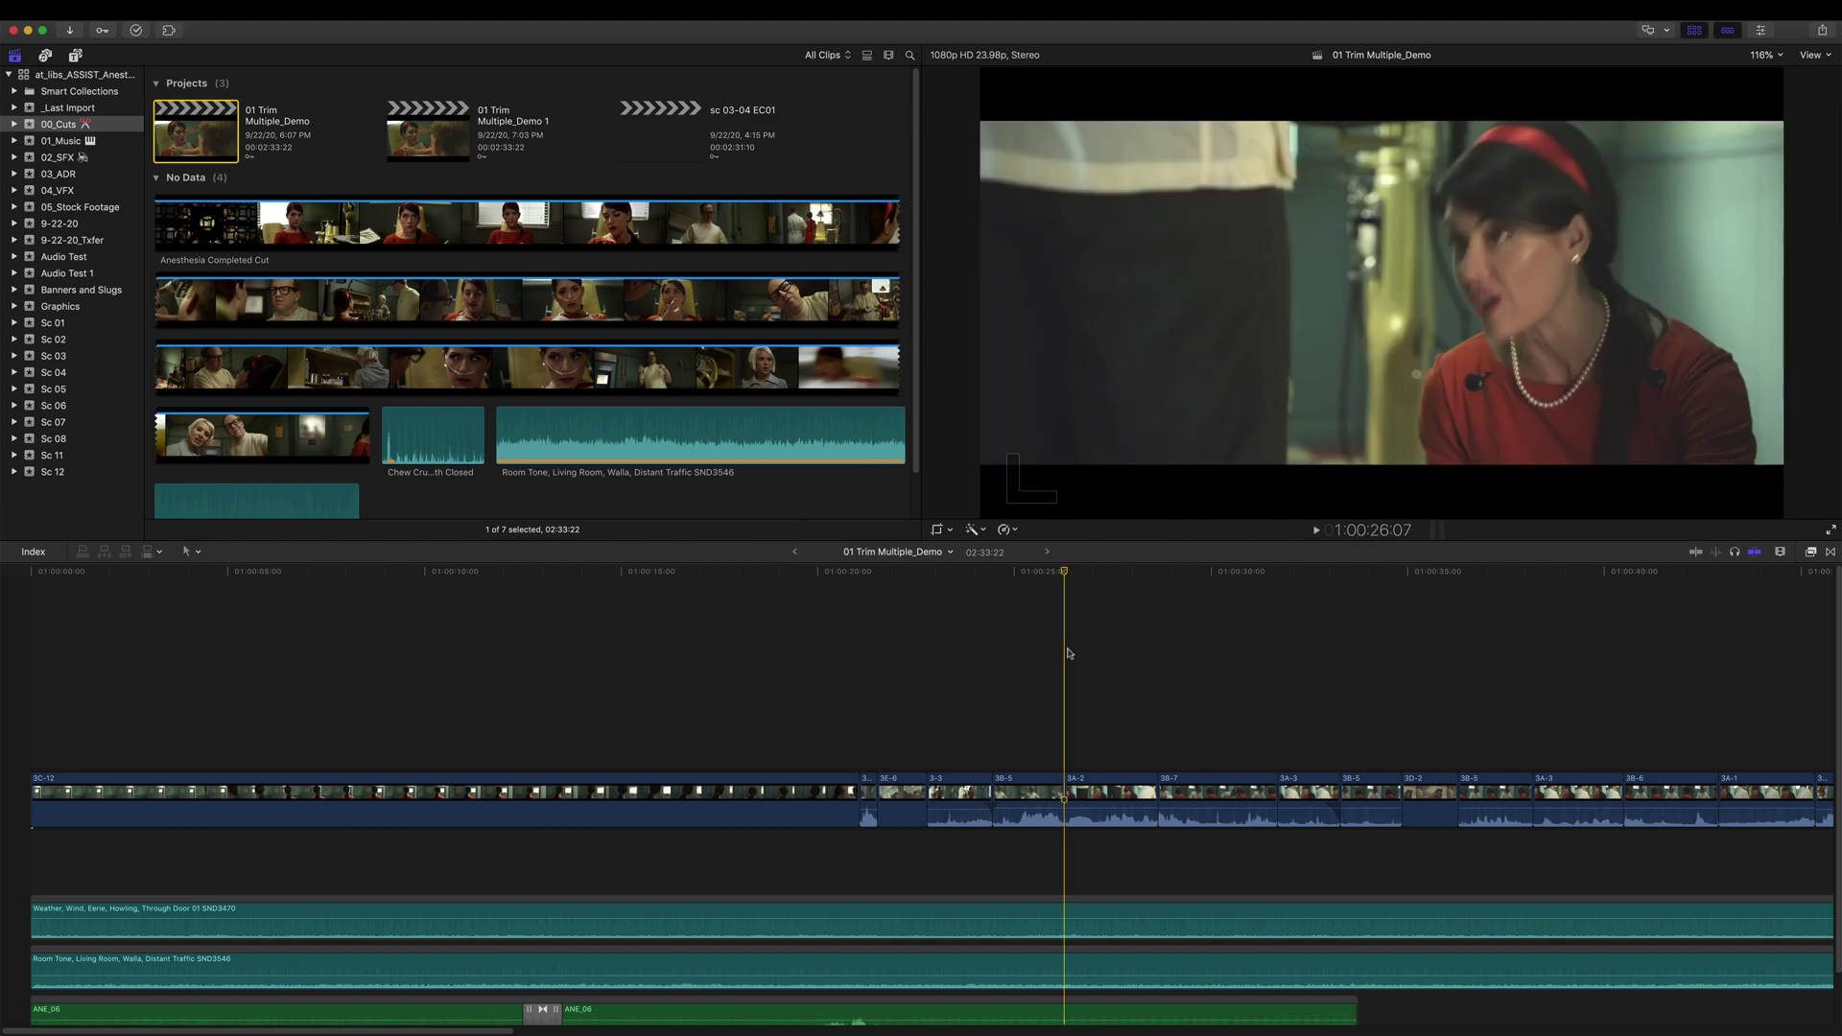
key("shift+z")
scroll(1046, 677, "down", 2)
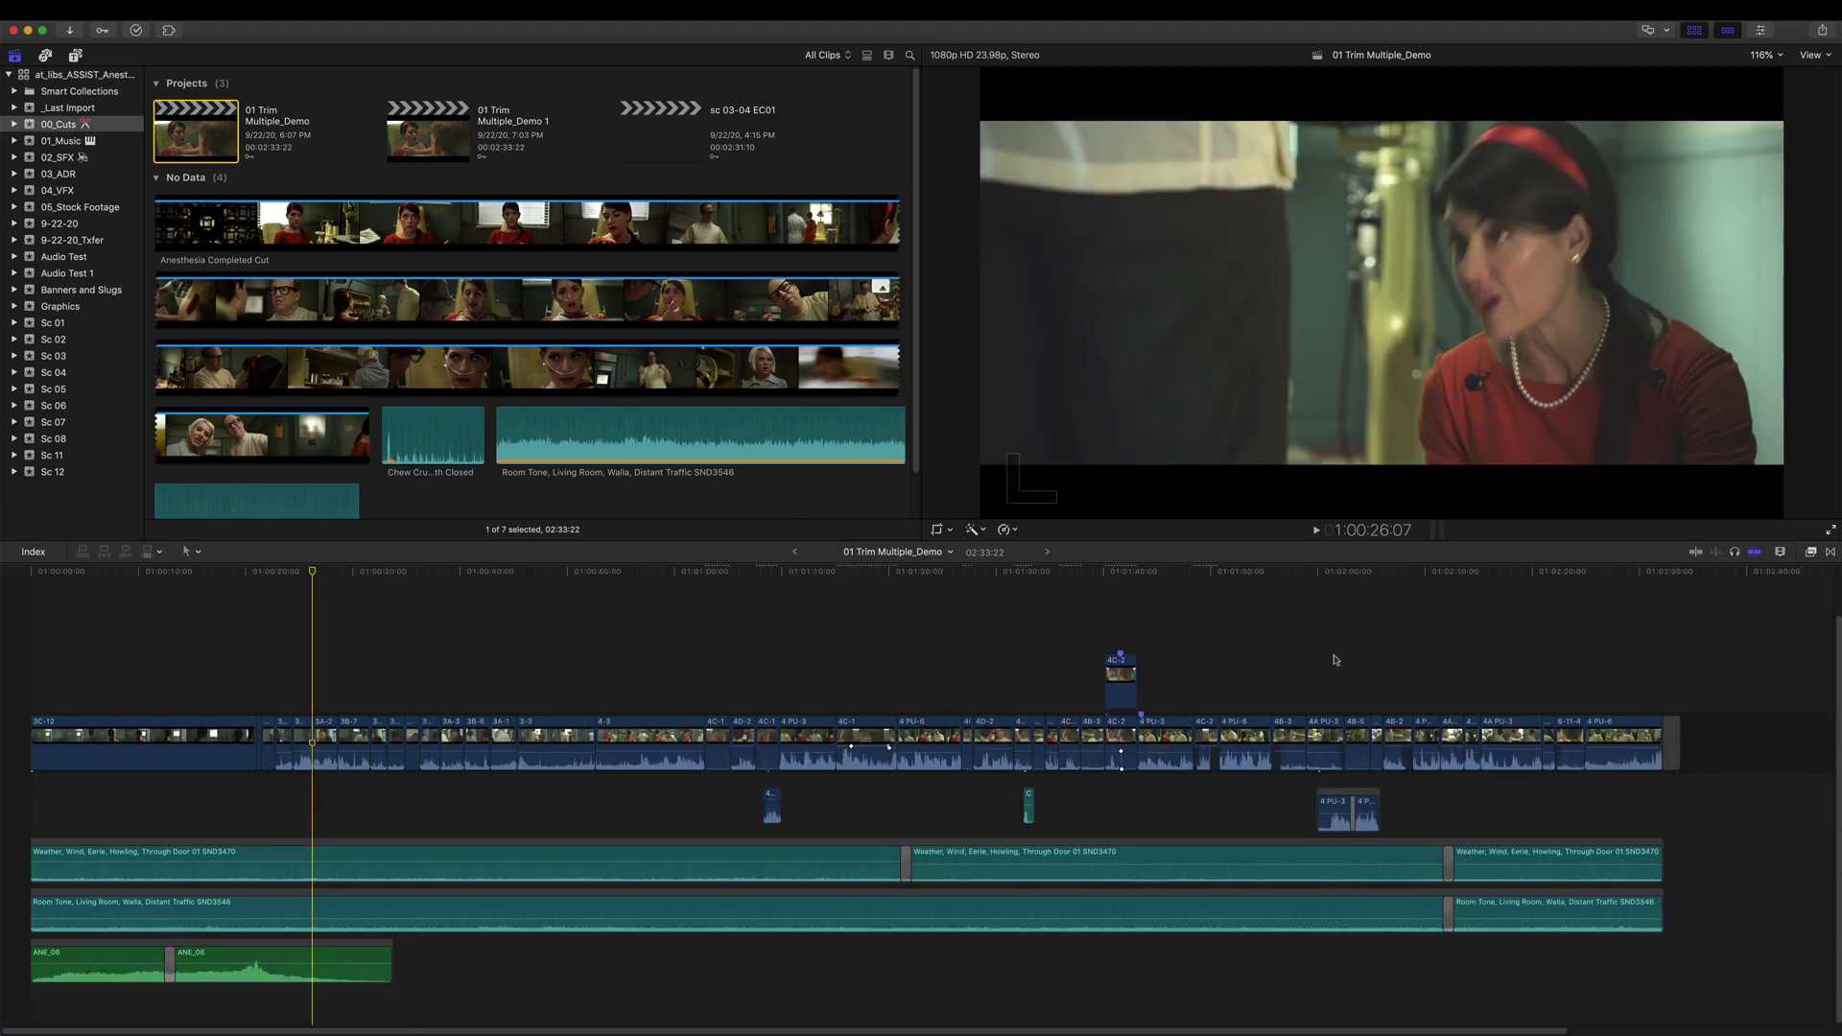
scroll(1335, 660, "right", 5)
left_click(1301, 574)
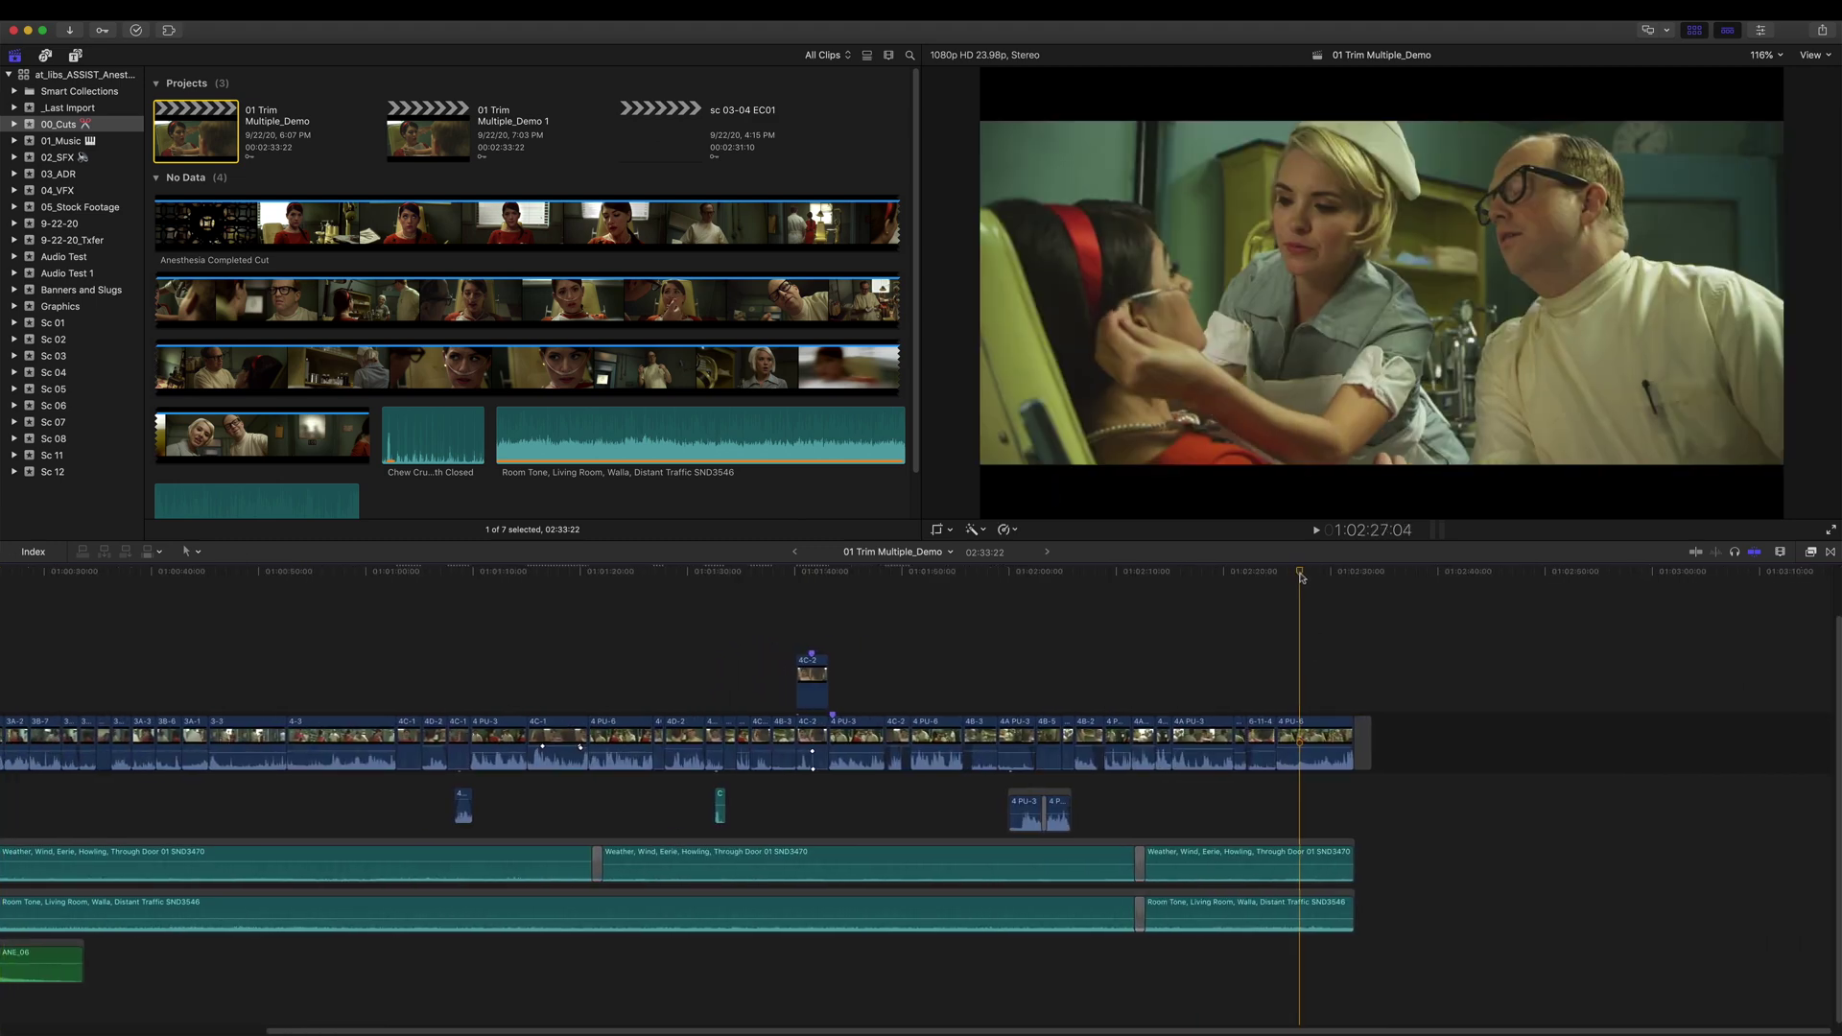
key("super+equal")
key("super+equal")
key("super+equal")
key("super+equal")
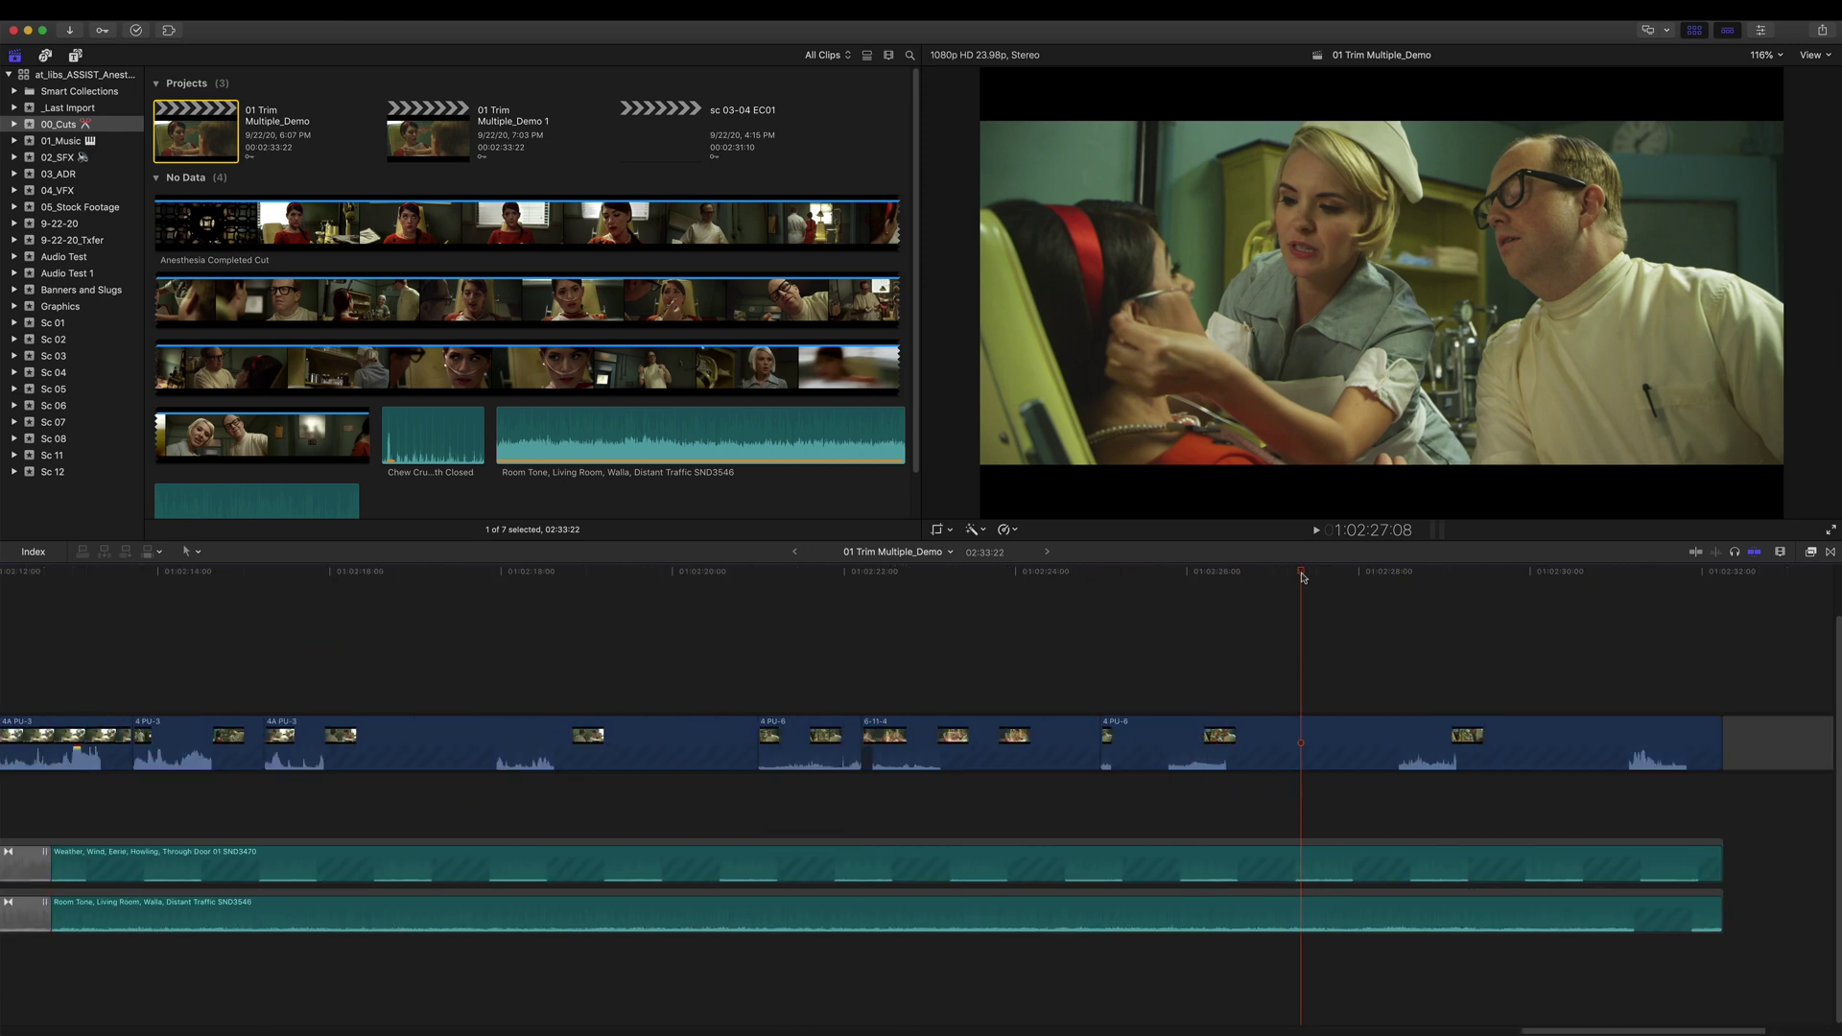
scroll(1300, 576, "right", 6)
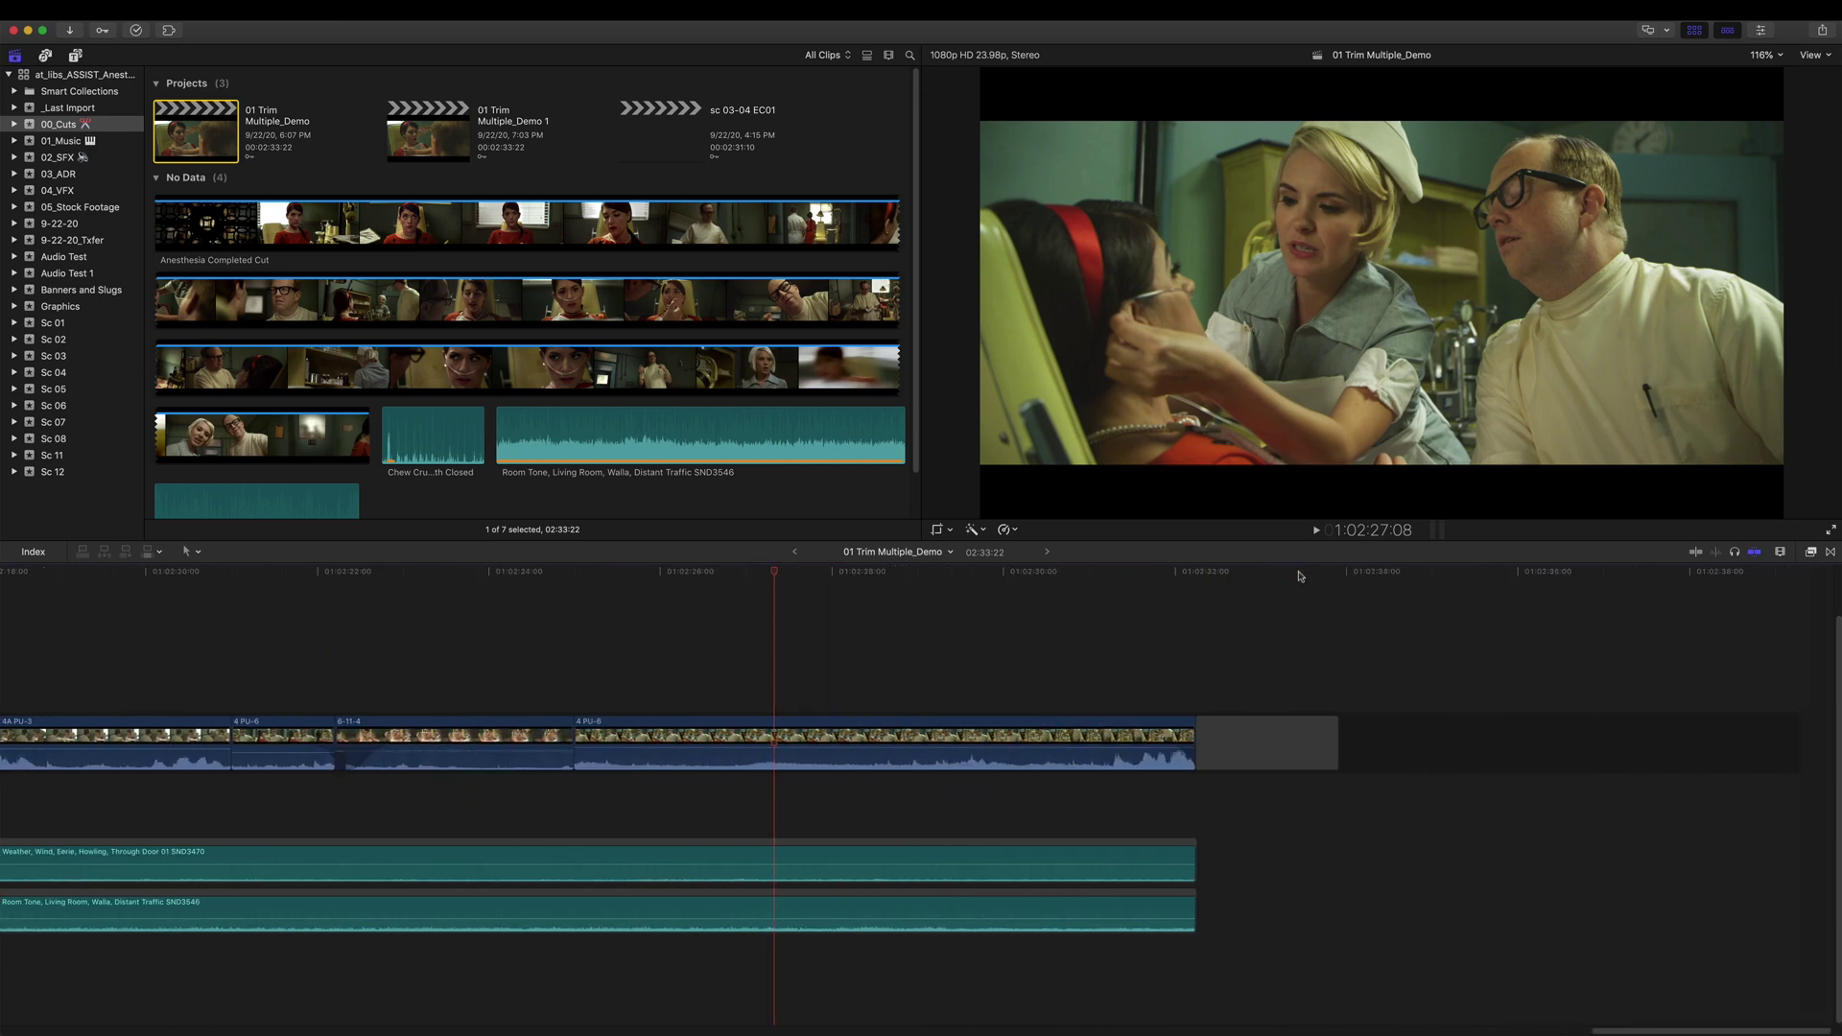
scroll(1299, 576, "left", 1)
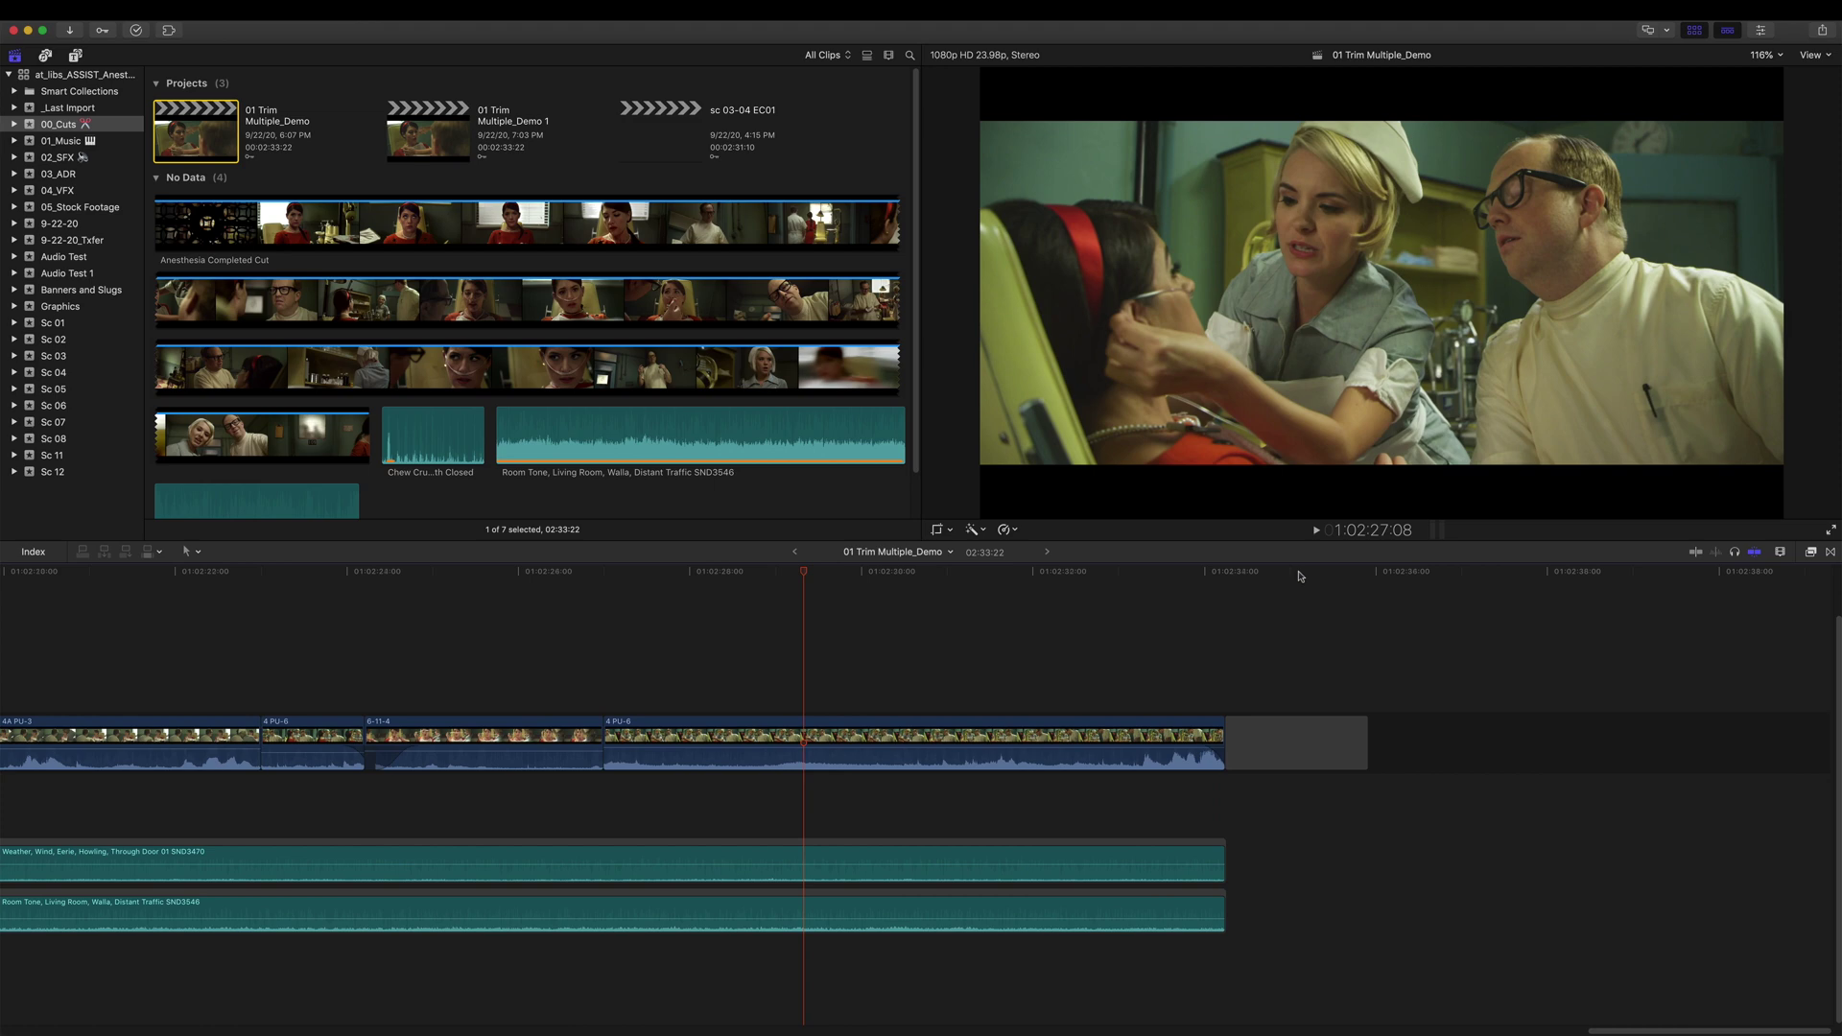
left_click(1190, 619)
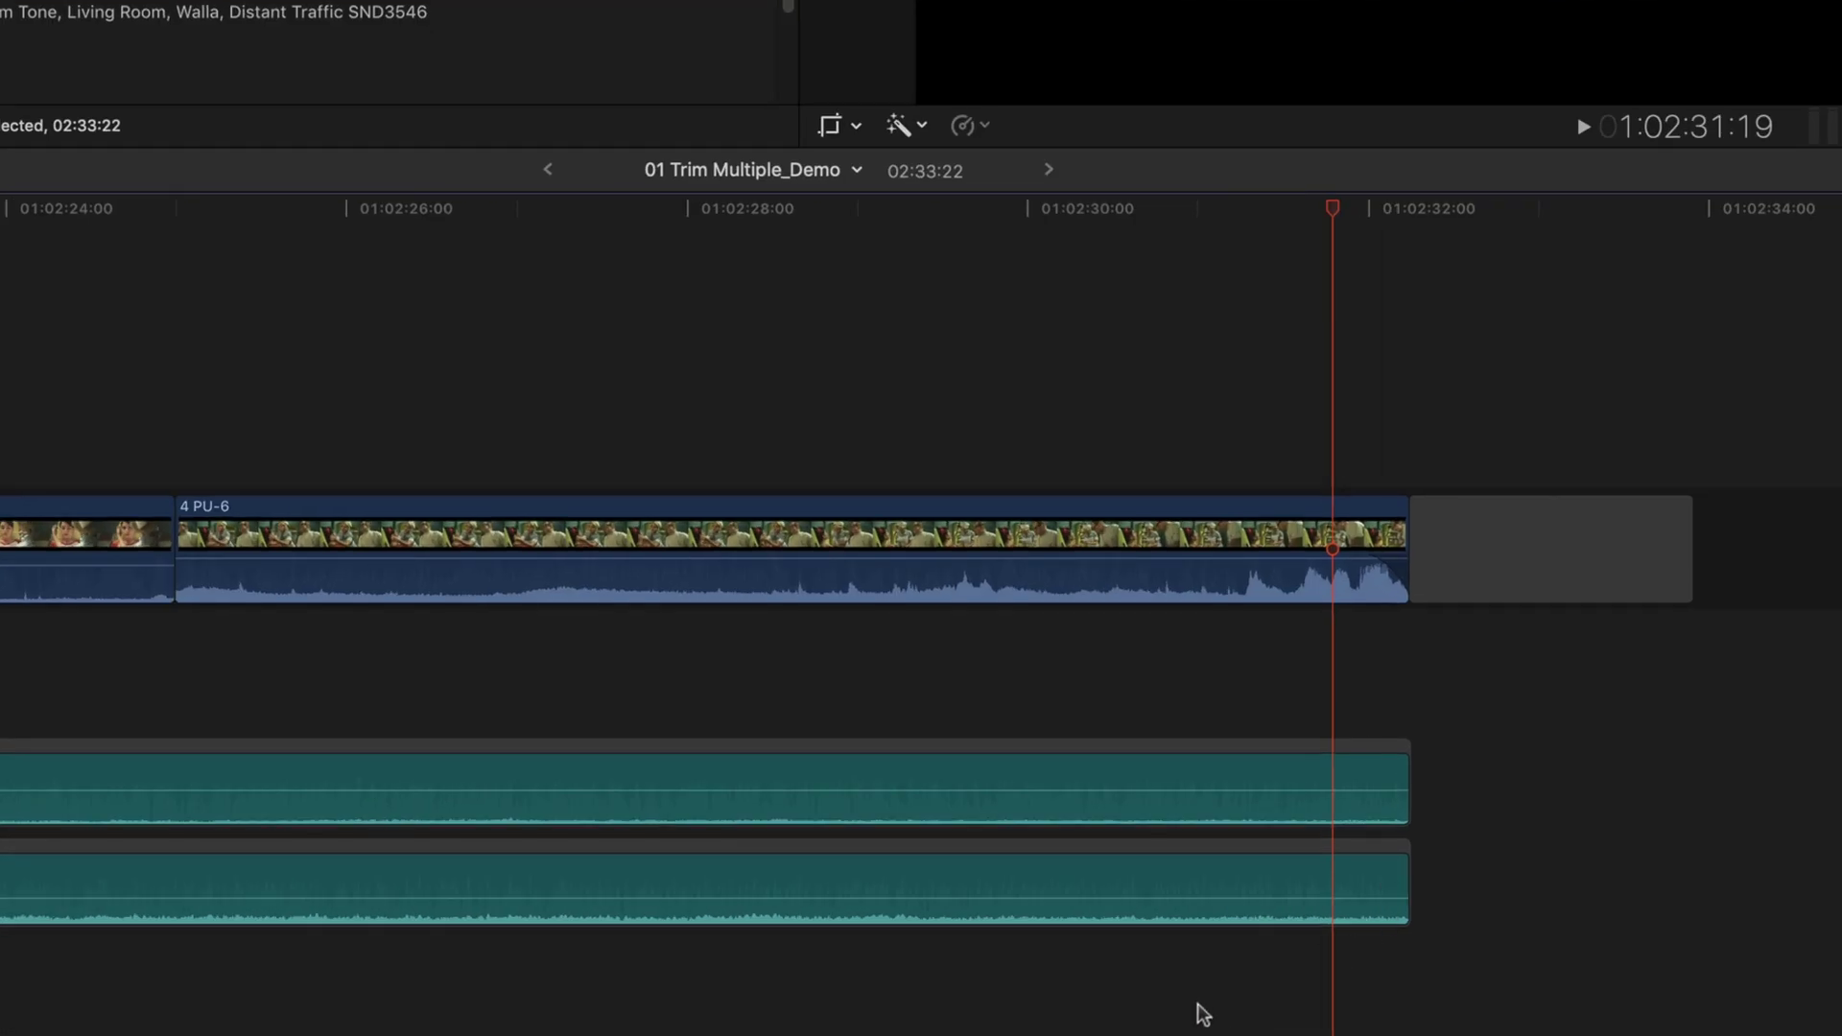
Step: Select both ambience audio clips and trim their ends to the playhead at 01:02:29:14
left_click_drag(1300, 988, 909, 818)
left_click_drag(1333, 204, 965, 237)
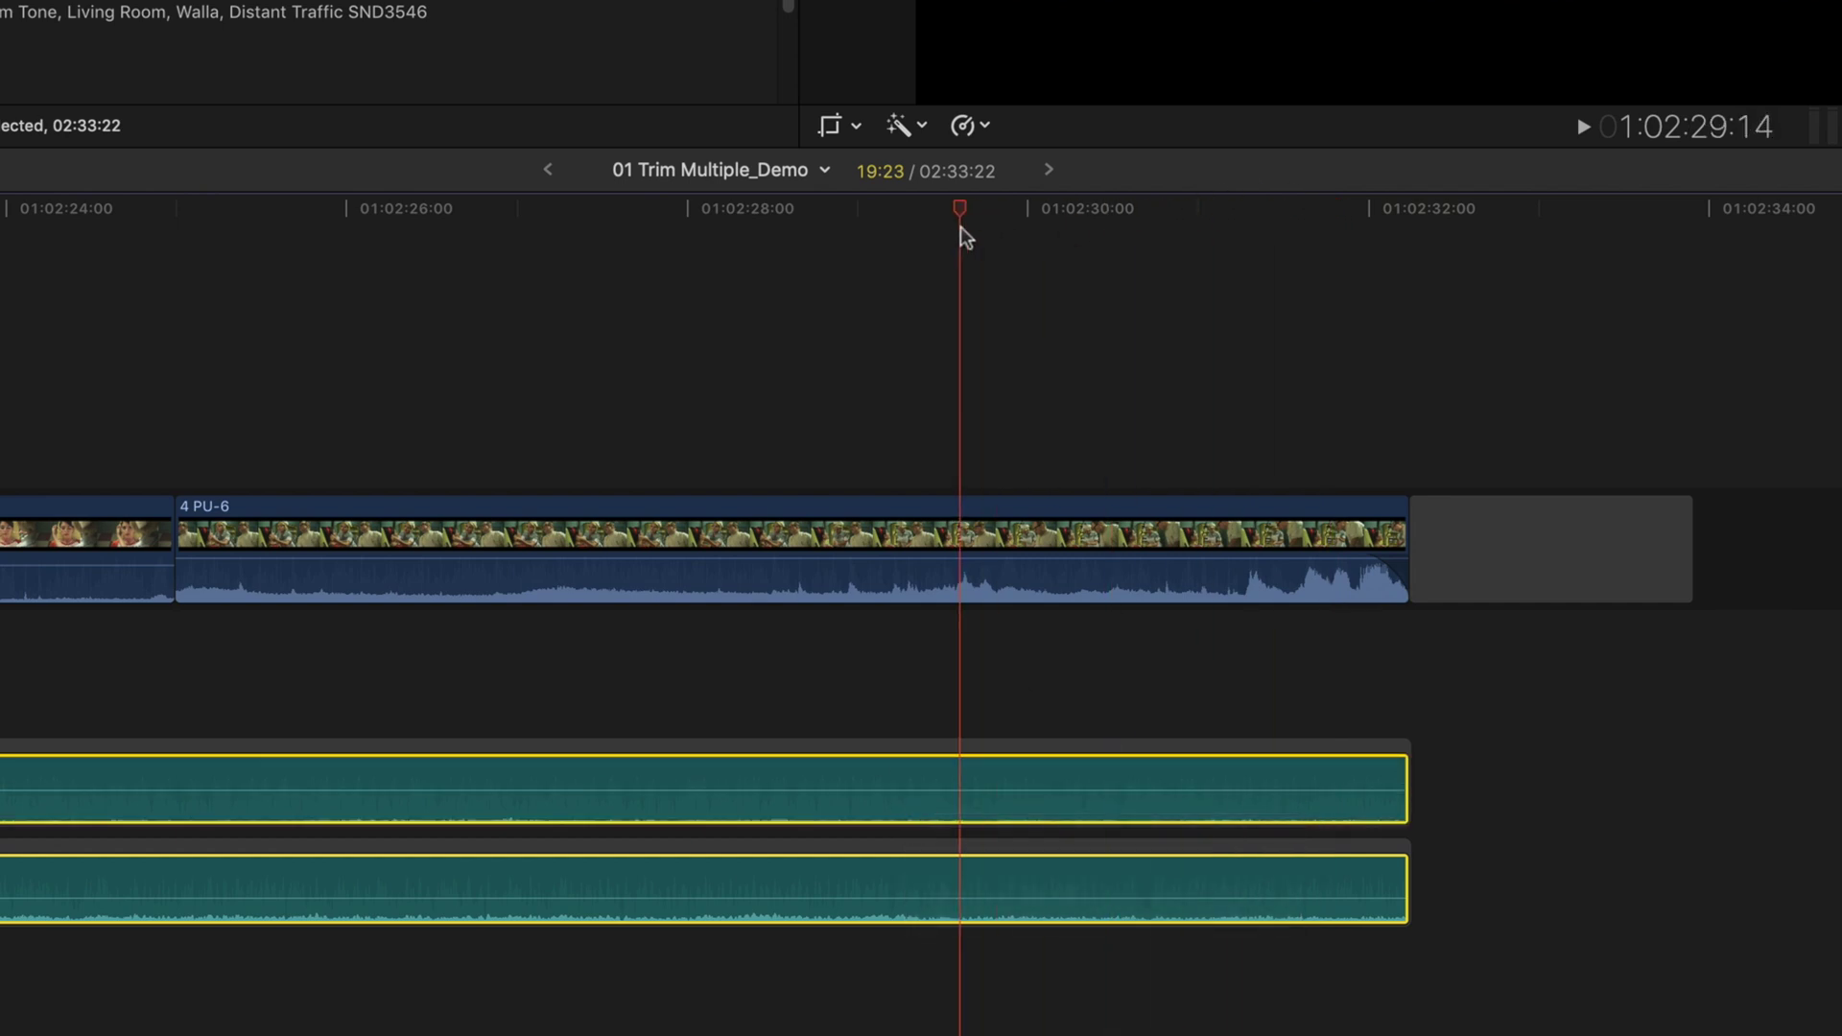
key("alt+bracketright")
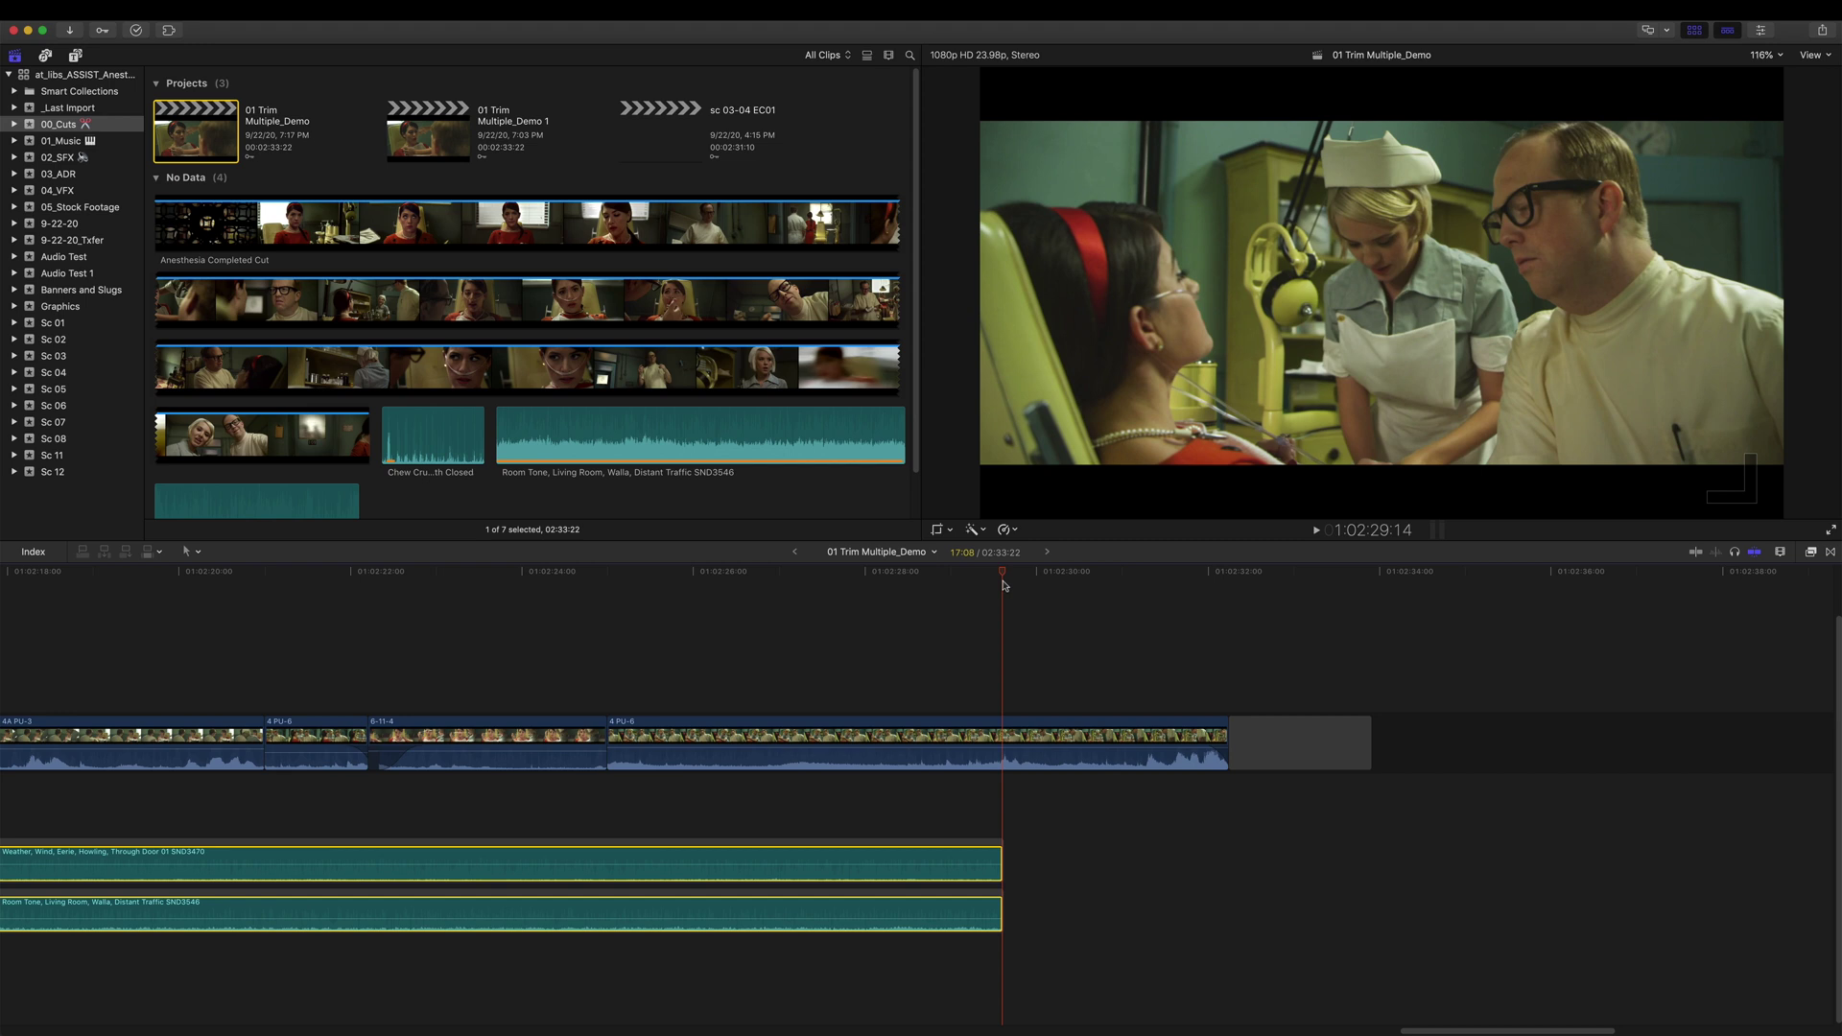
Step: Undo the audio trim and lengthen clip 4 PU-6 so the project runs to 02:36:11
key("super+z")
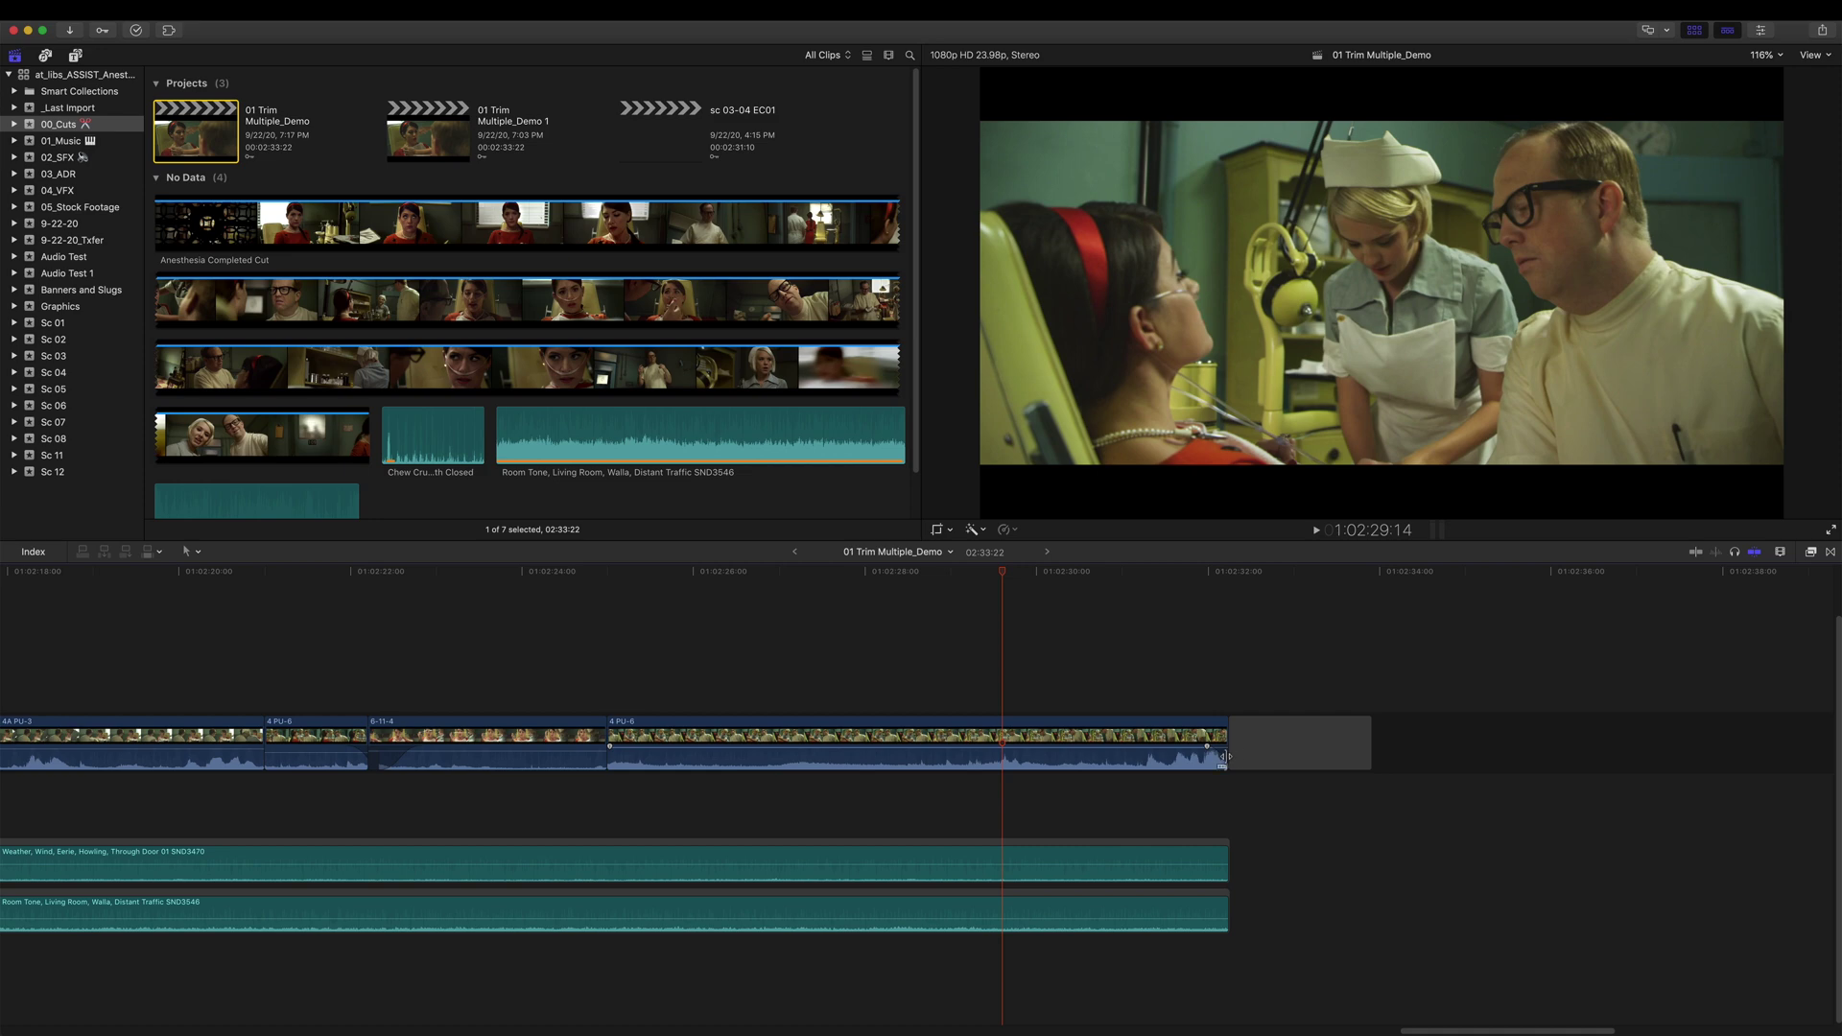
left_click_drag(1223, 755, 1444, 756)
left_click_drag(1188, 576, 1244, 580)
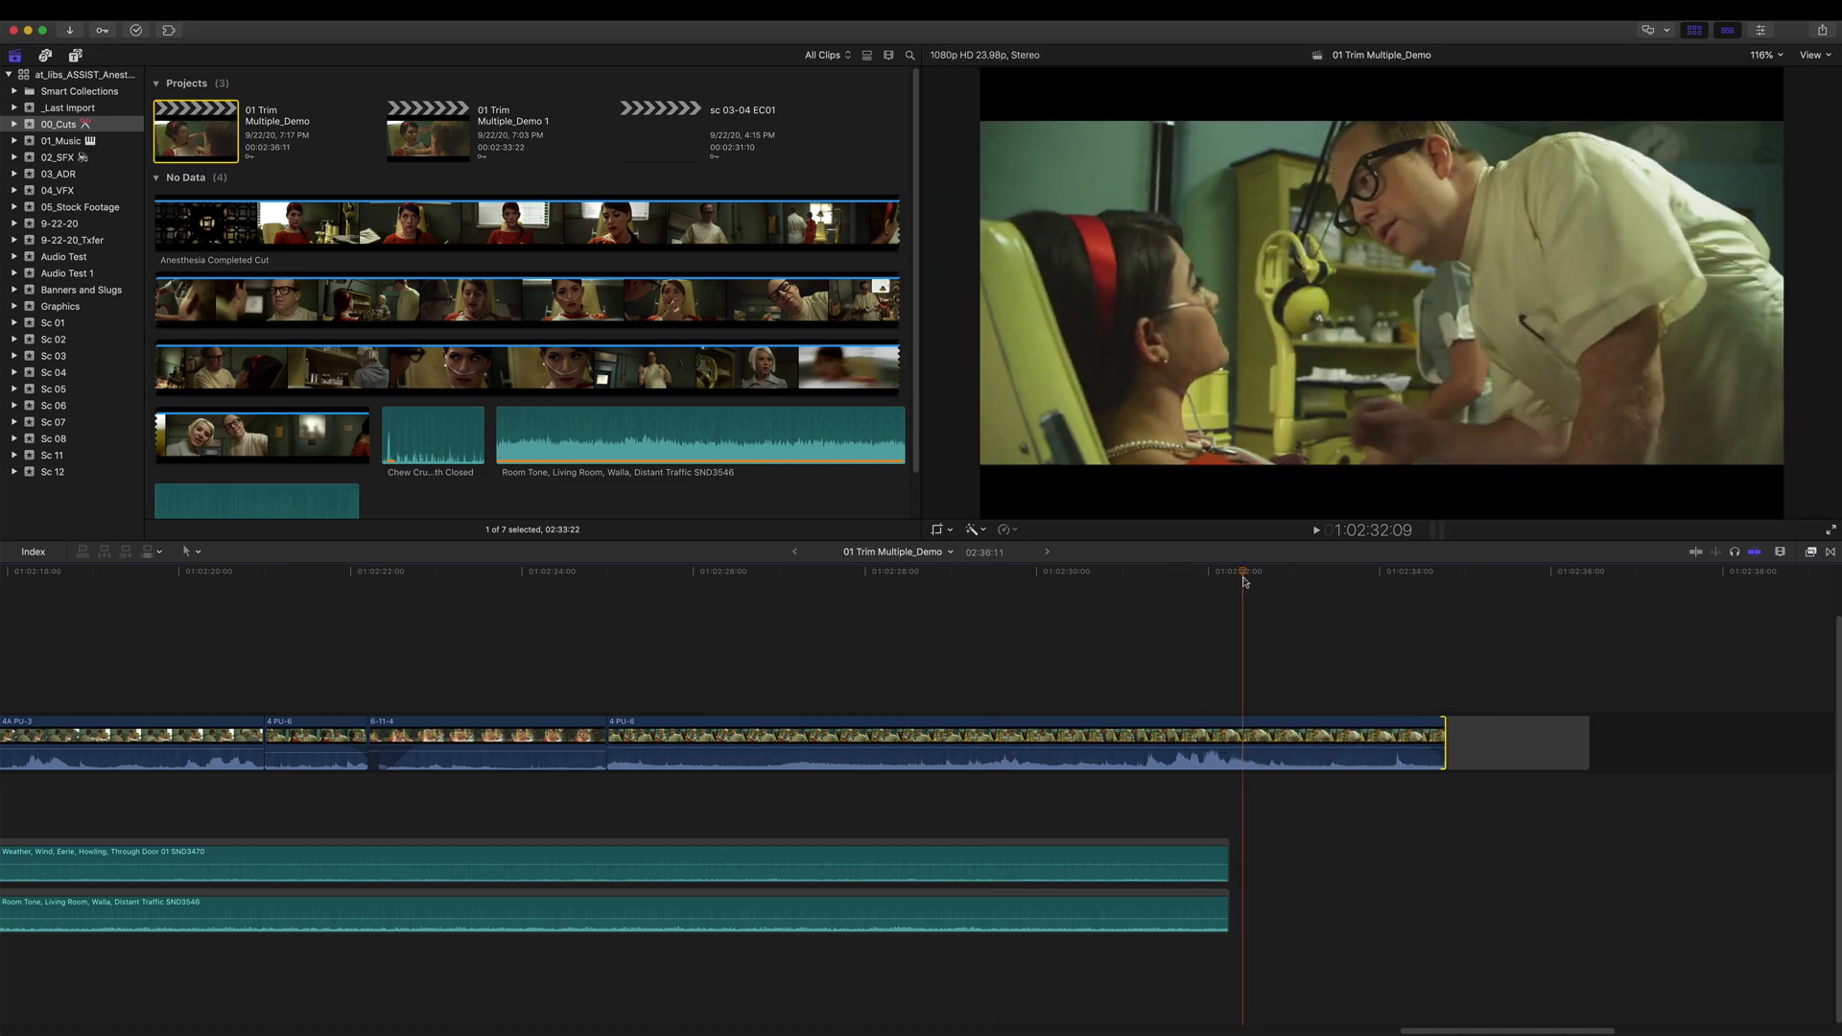
left_click_drag(1166, 977, 1154, 870)
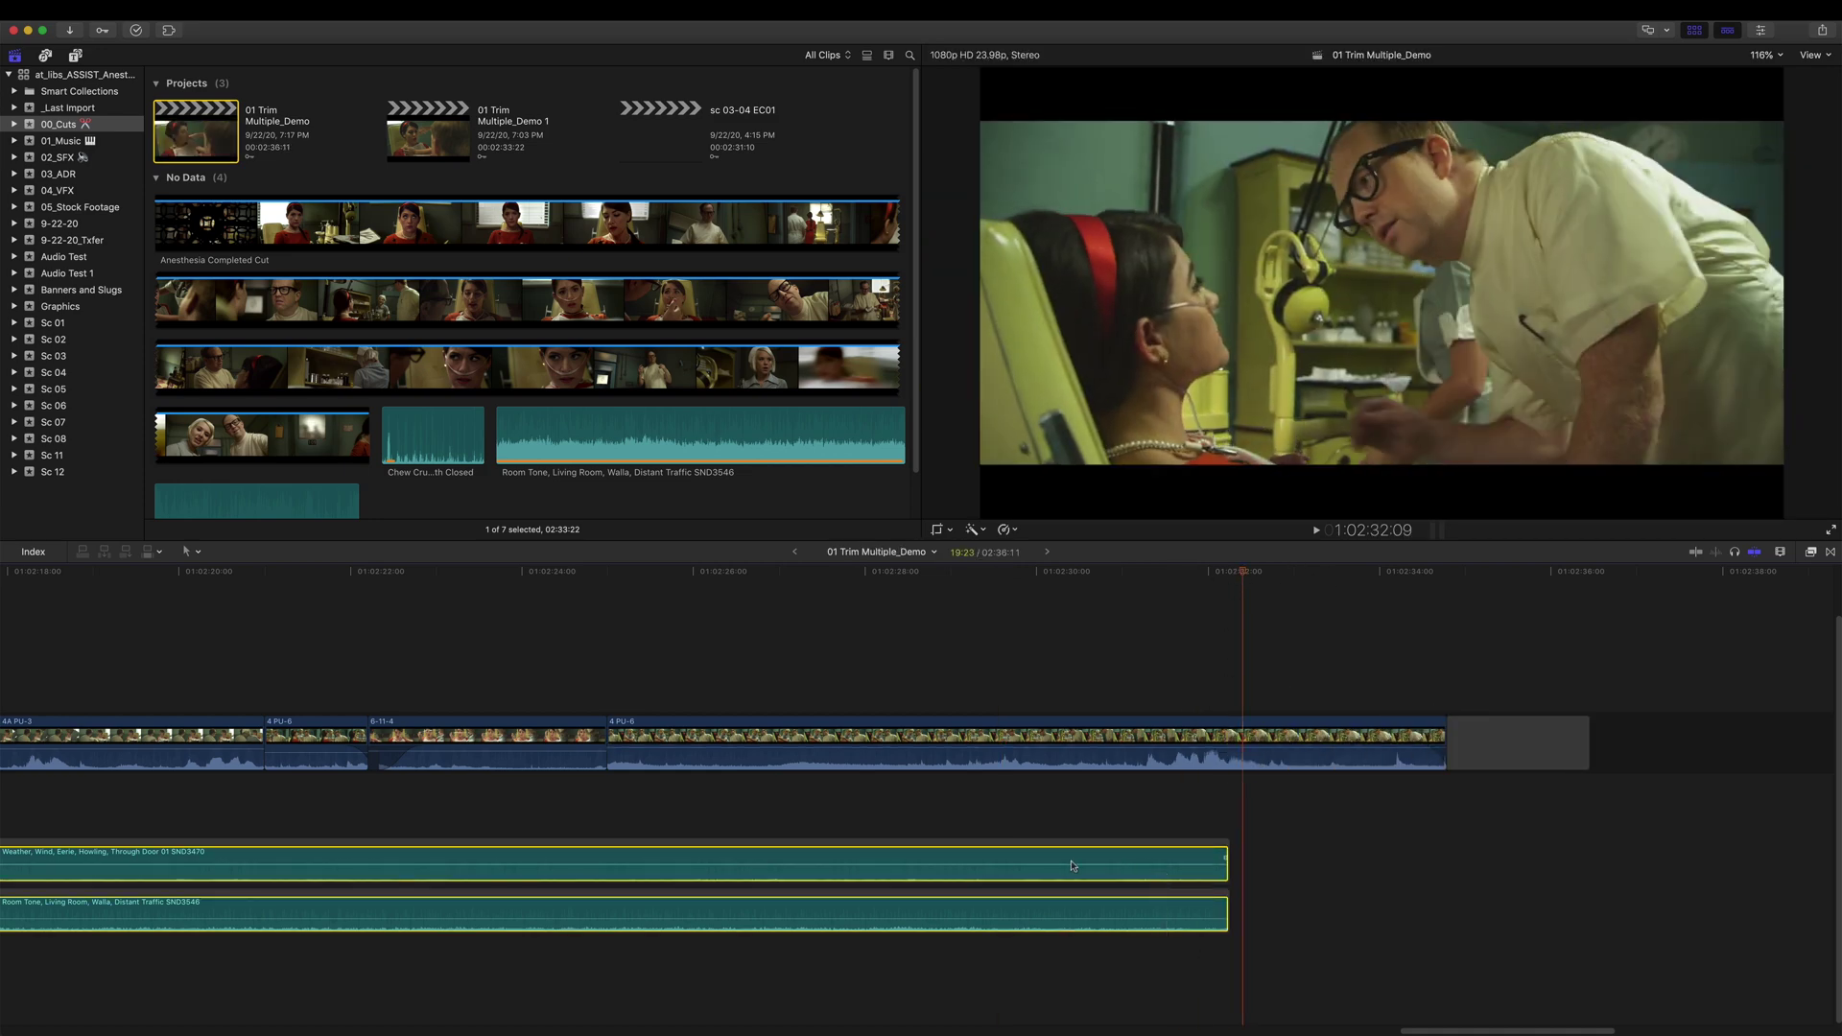
left_click_drag(1188, 576, 1434, 582)
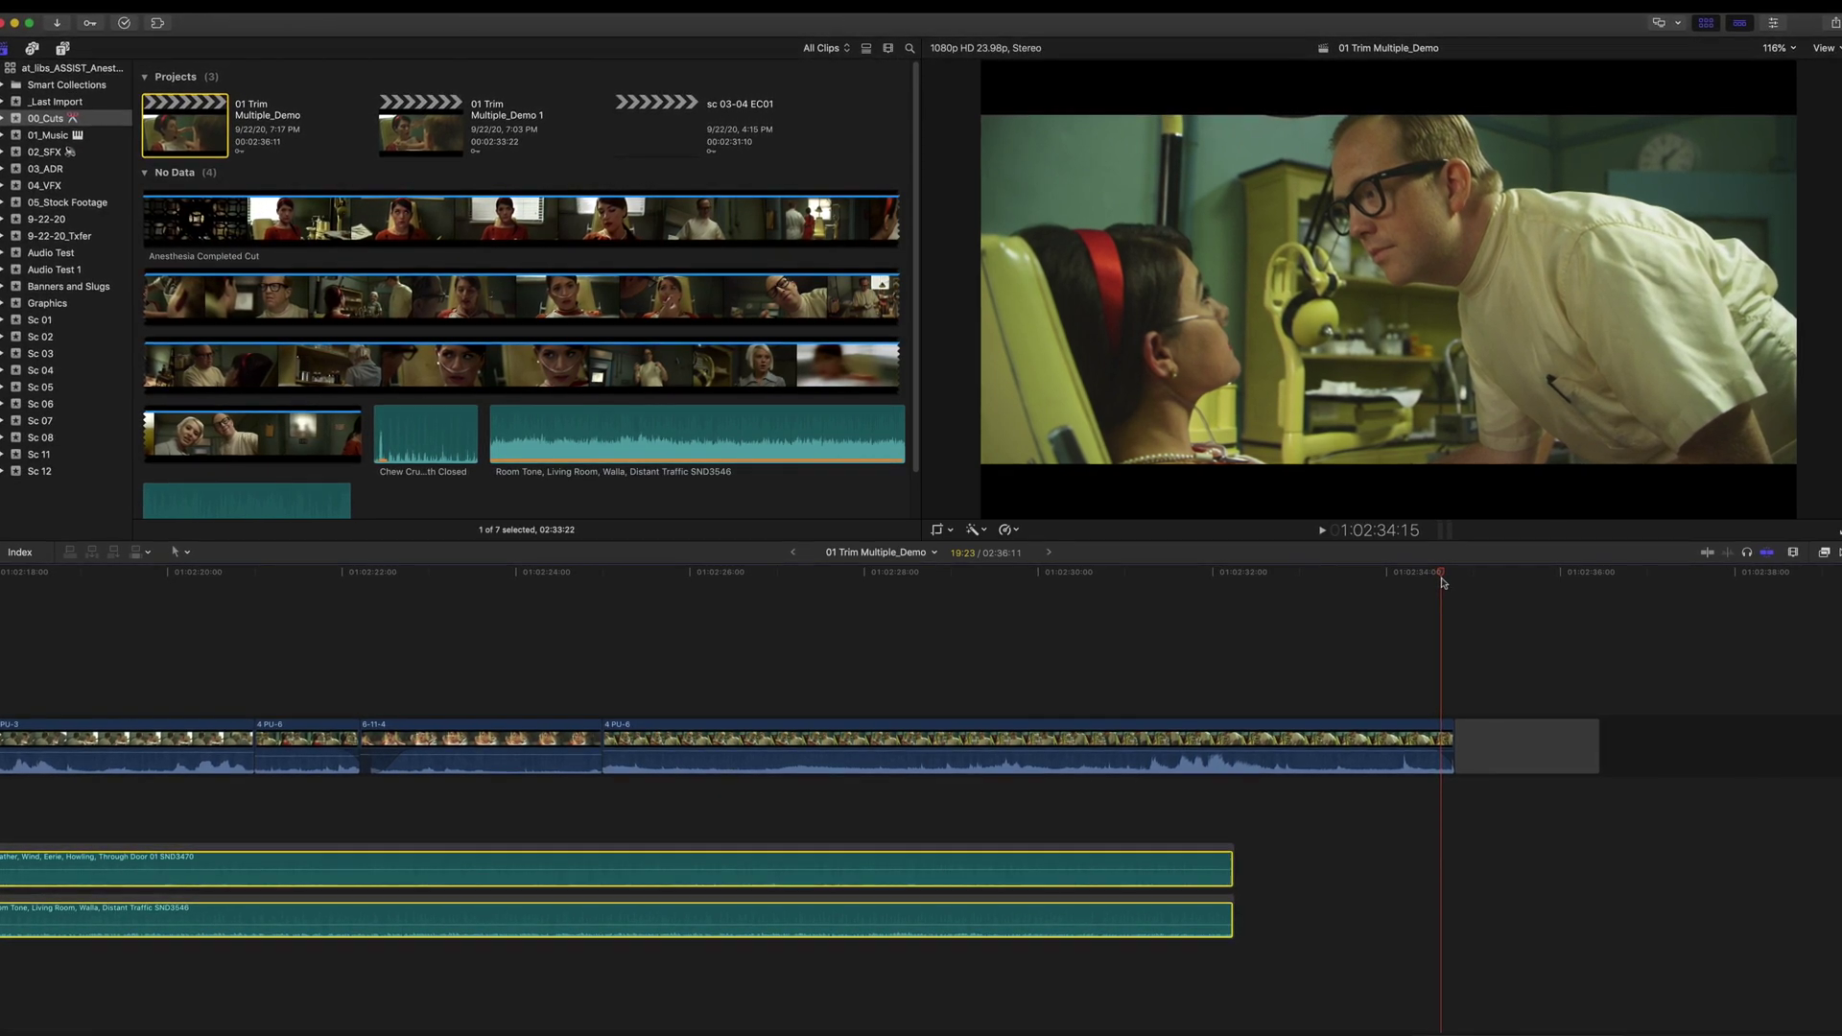
Step: Drag-extend the Weather, Wind and Room Tone clip ends, then trim them back with Option-]
left_click(1302, 868)
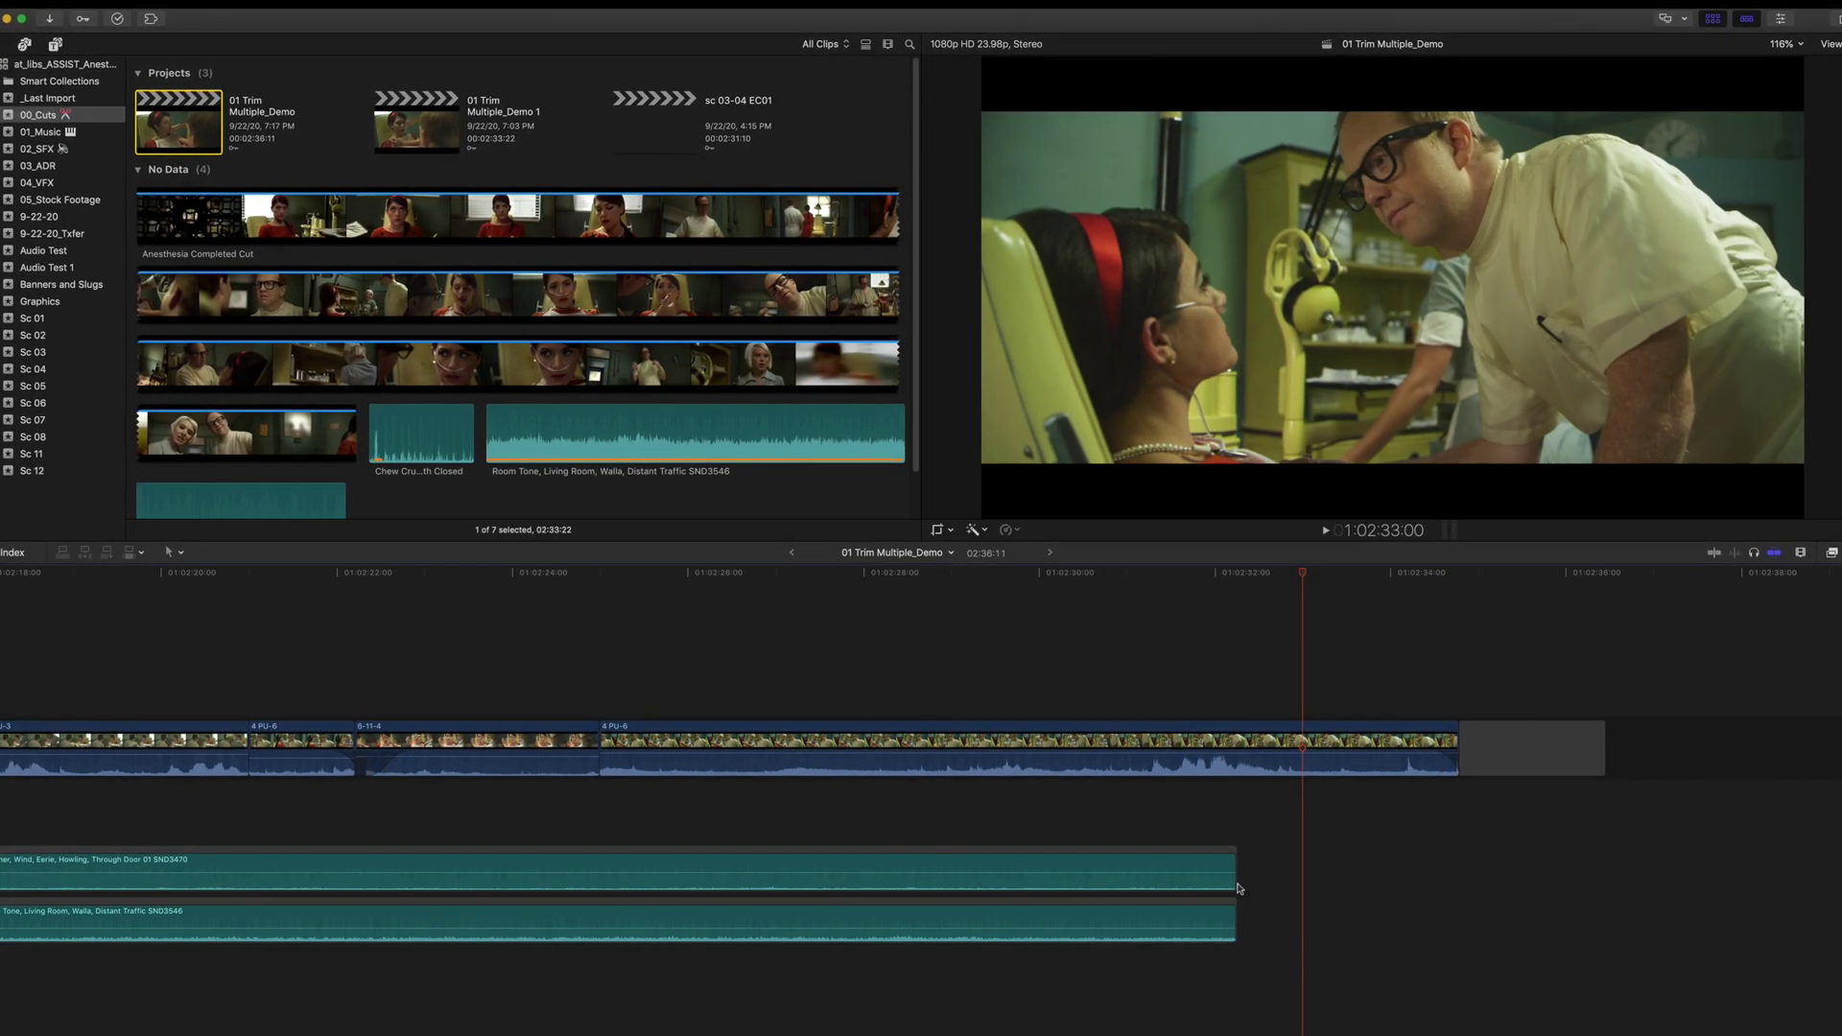
left_click(1234, 929)
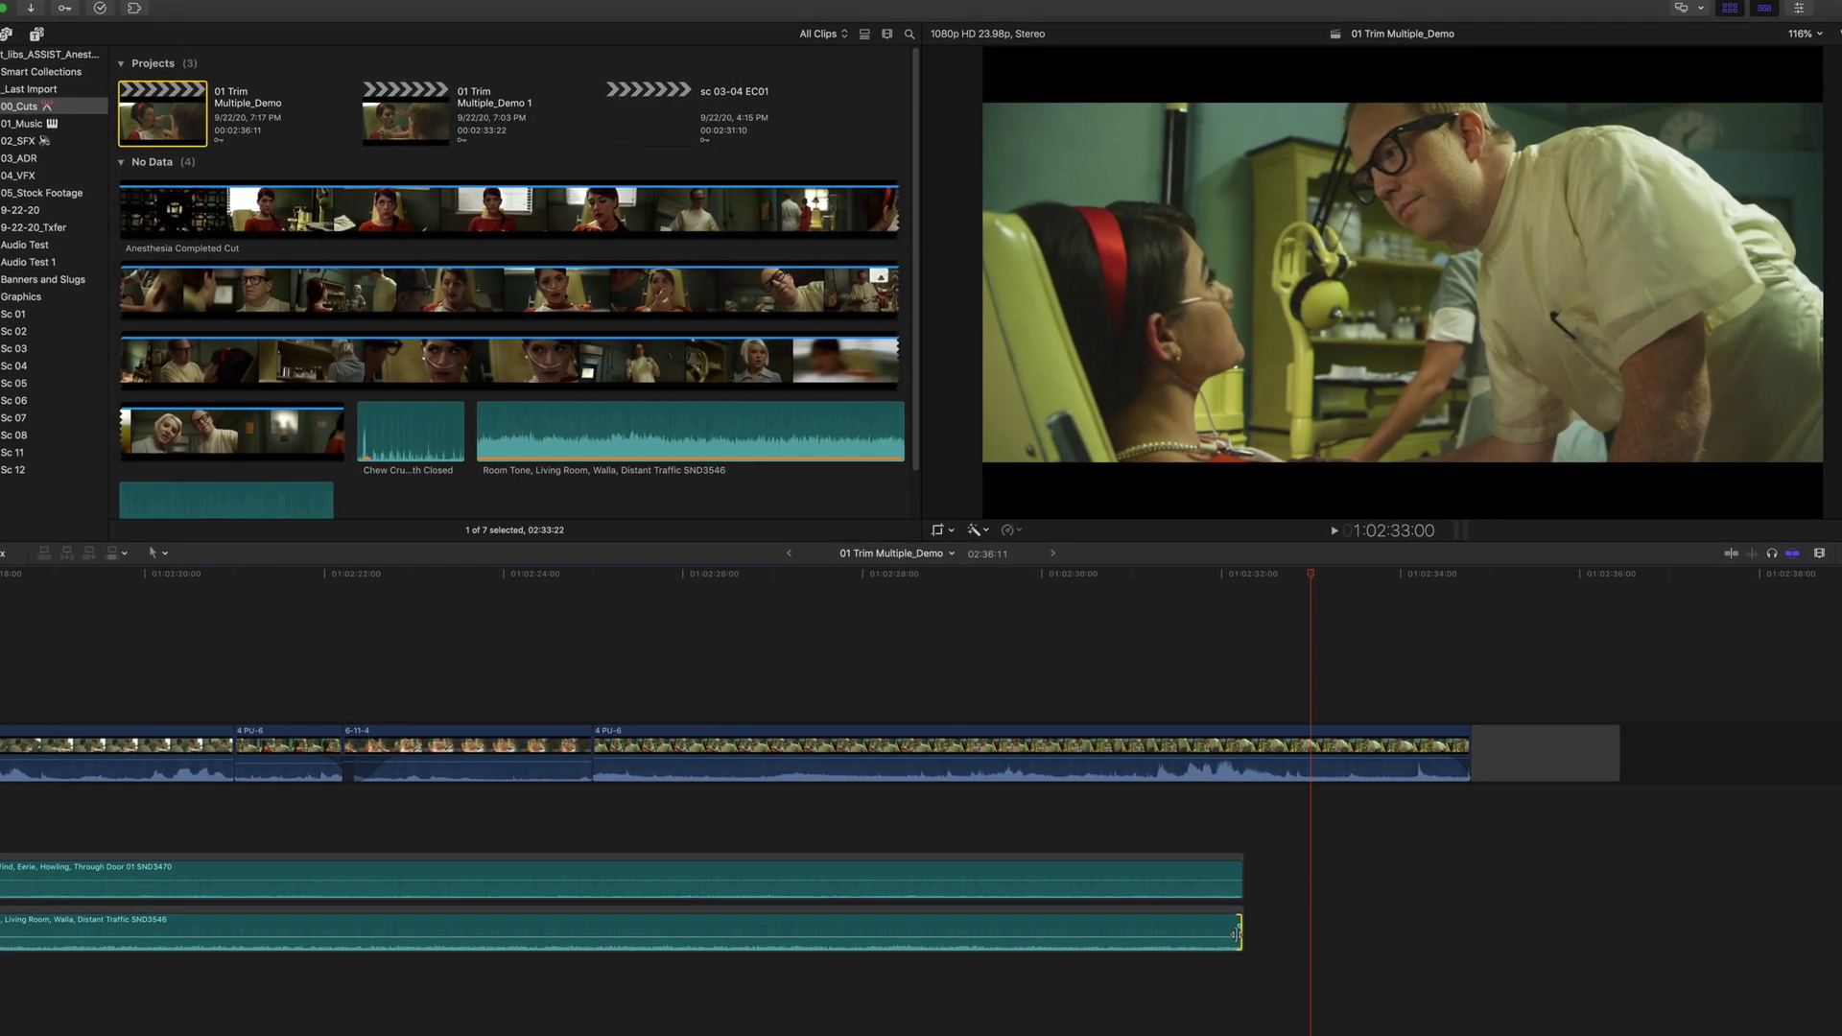
left_click_drag(1241, 862, 1478, 857)
left_click(1241, 948)
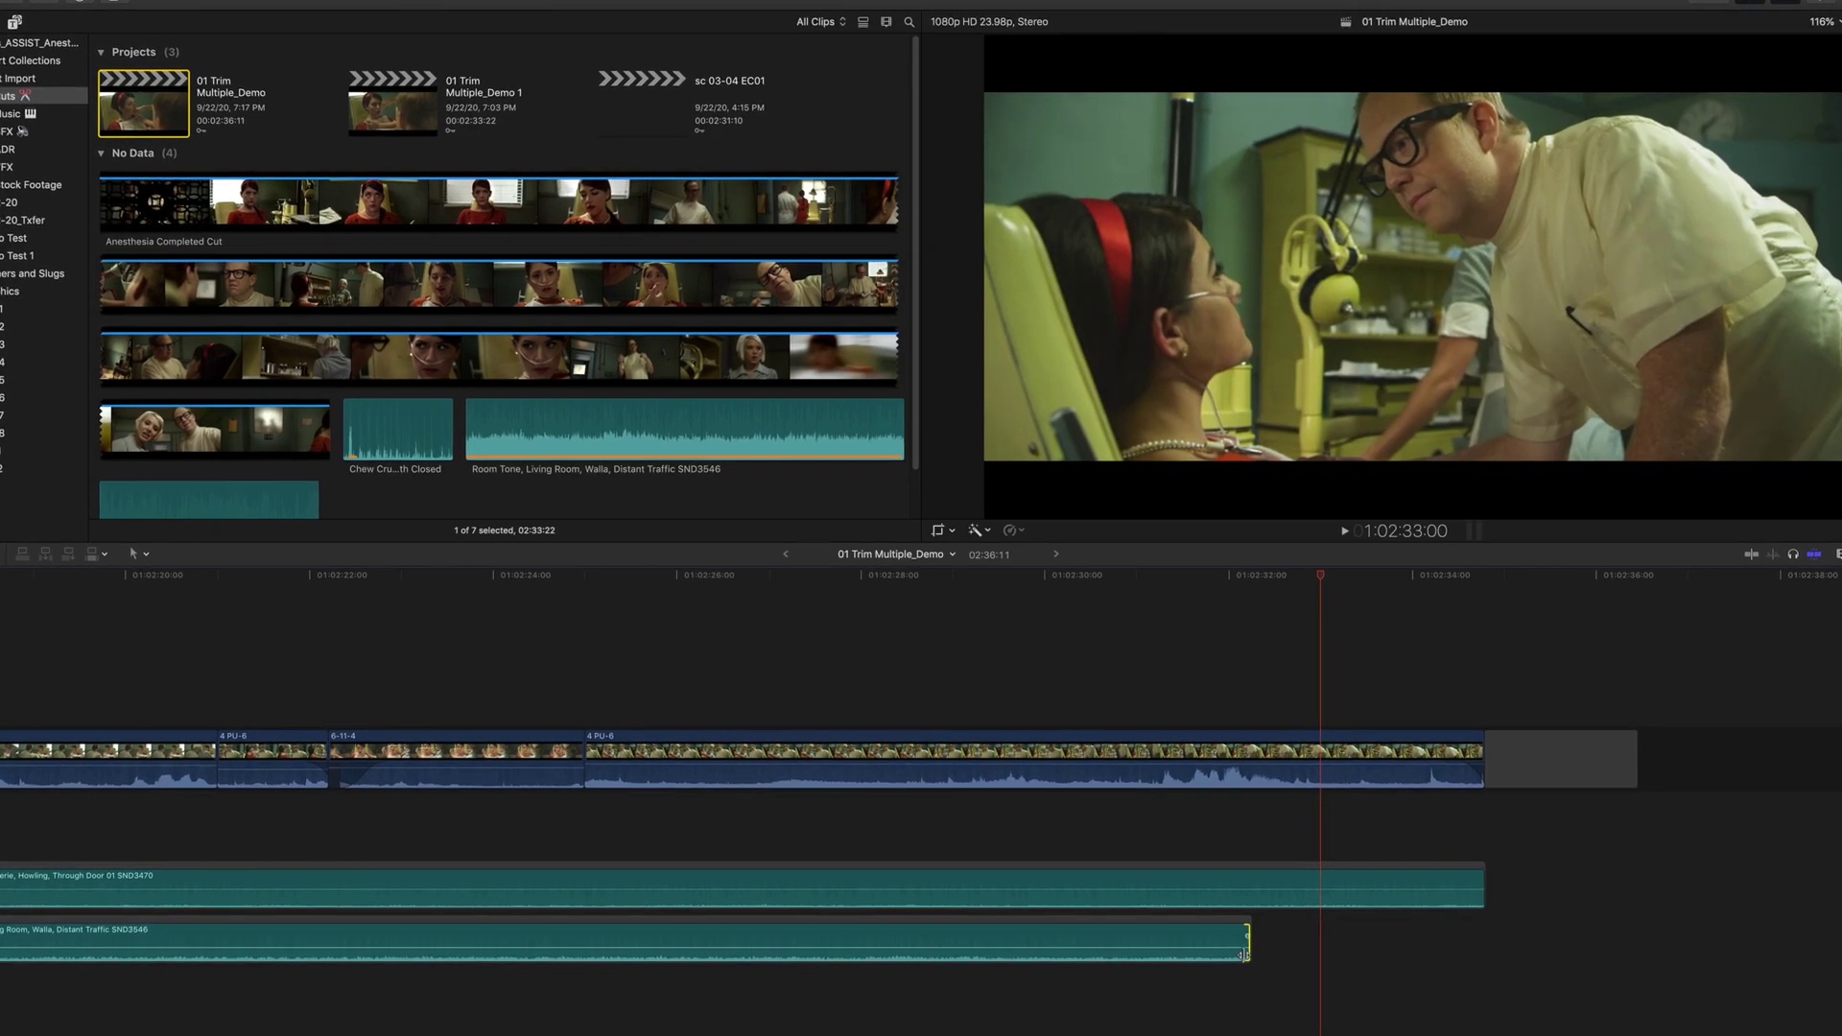
left_click_drag(1243, 954, 1487, 949)
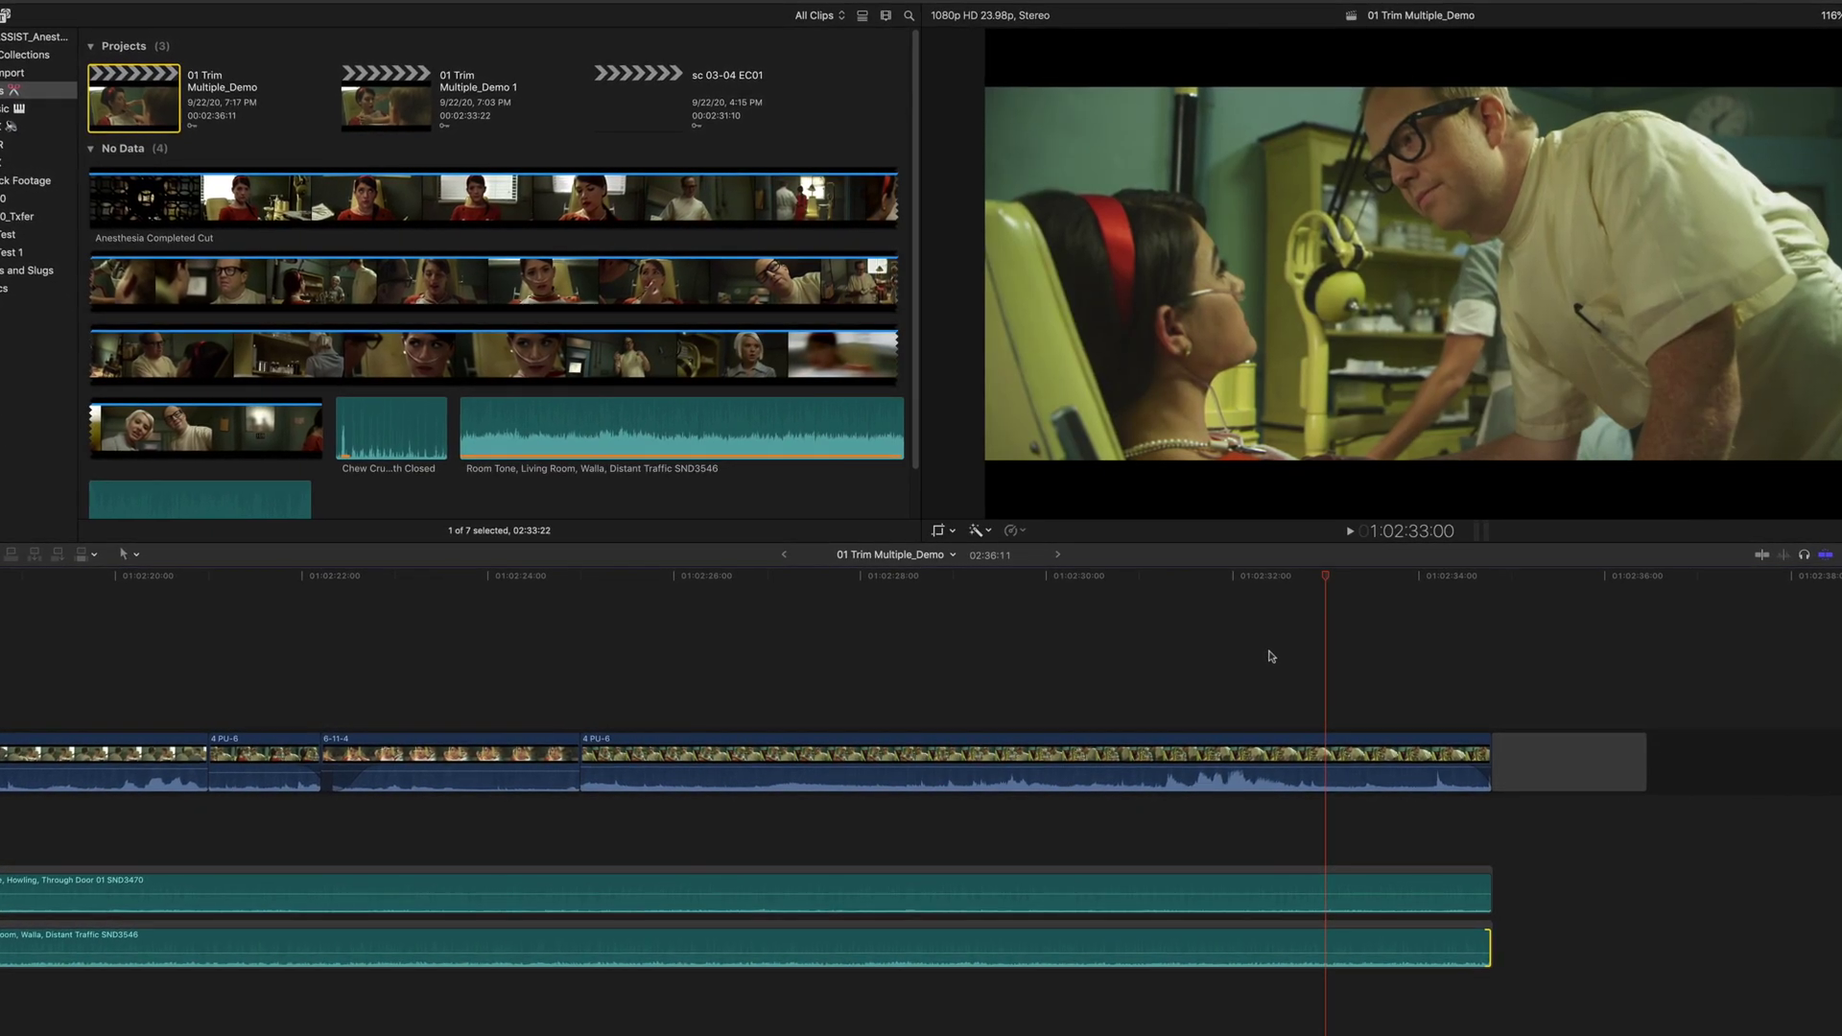
left_click(1269, 580)
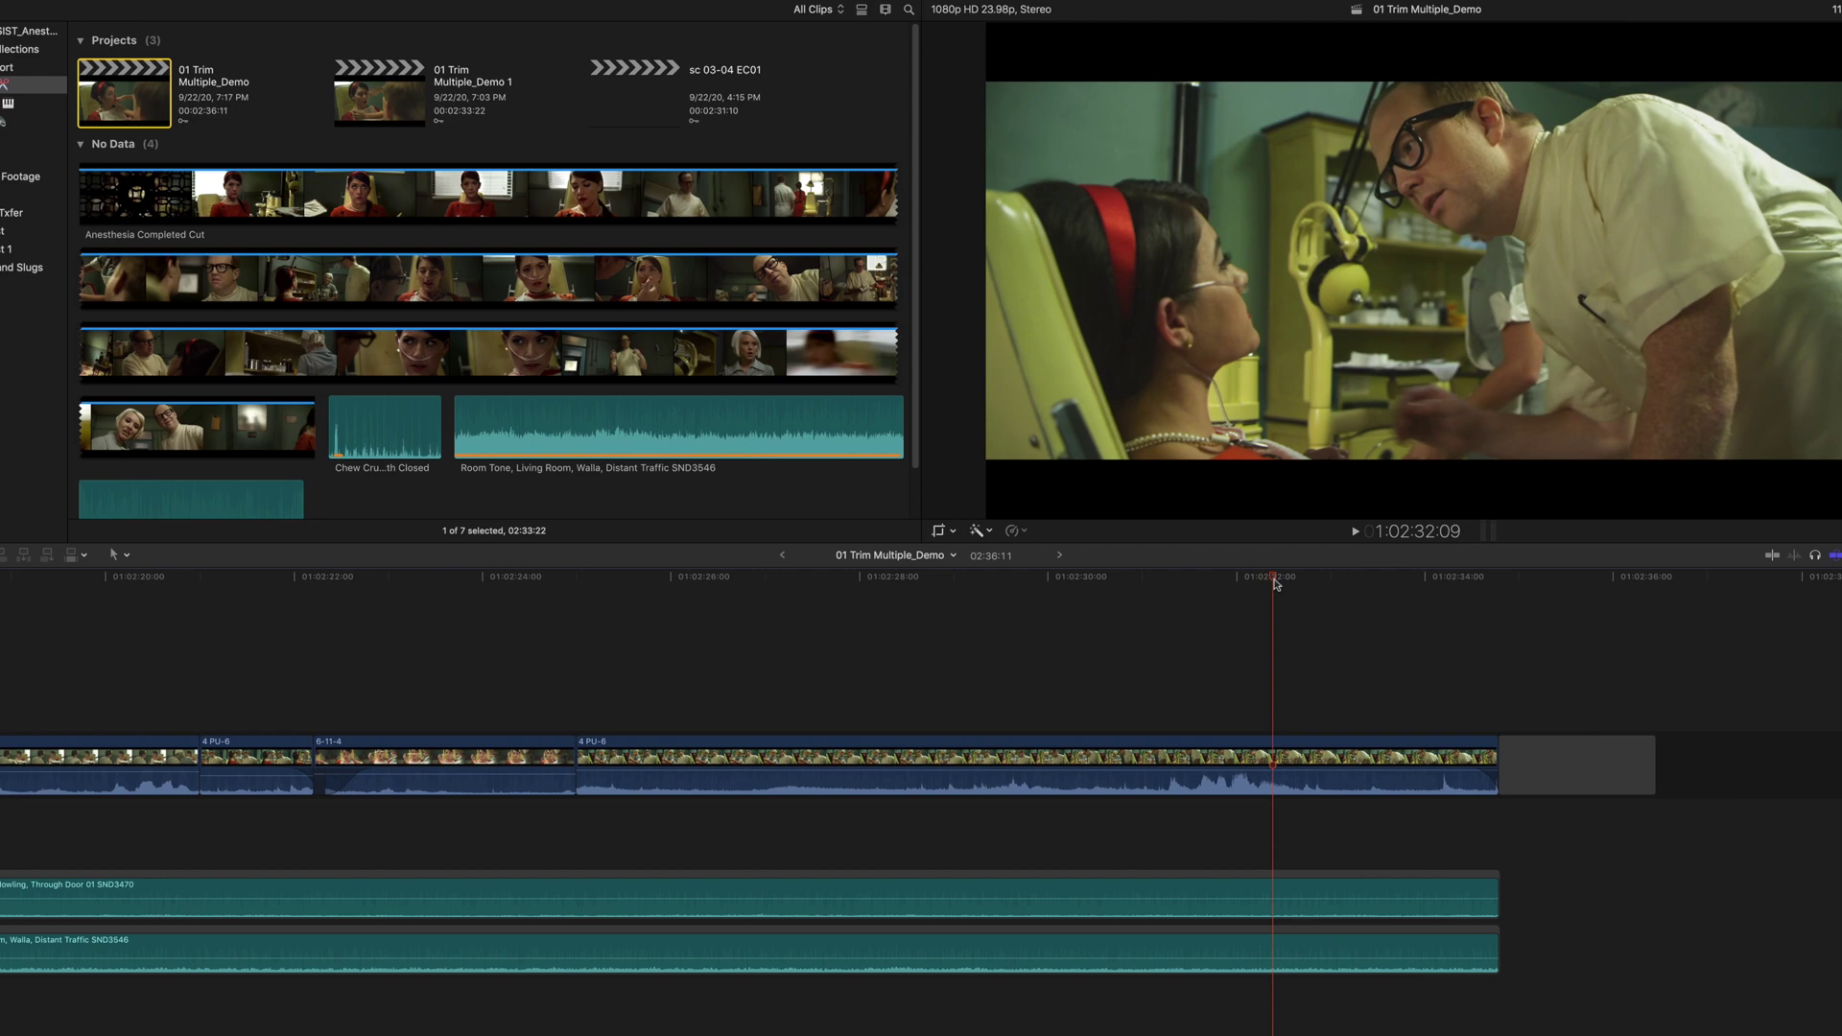
key("alt+]")
key("alt+]")
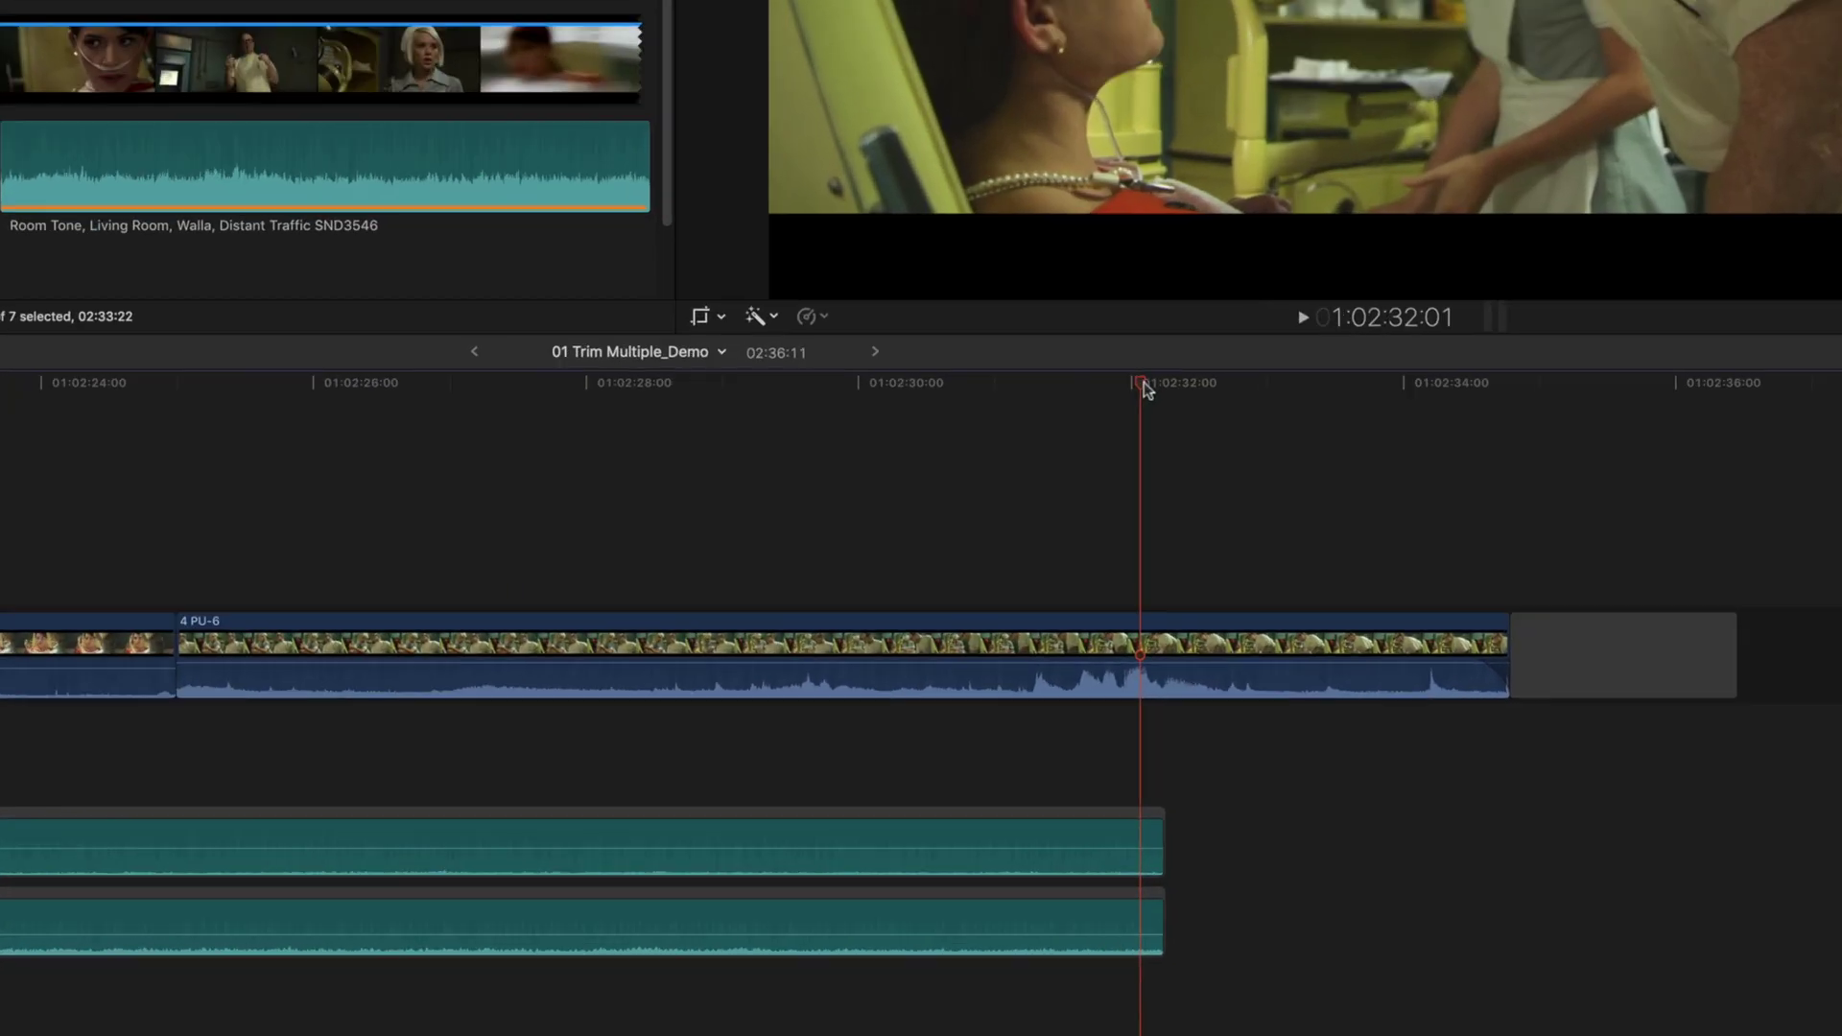
Step: Select both audio end edges and extend them with Shift-X to the video's end
mouse_move(1144, 384)
left_mouse_down()
mouse_move(1126, 384)
mouse_move(1163, 382)
left_mouse_up()
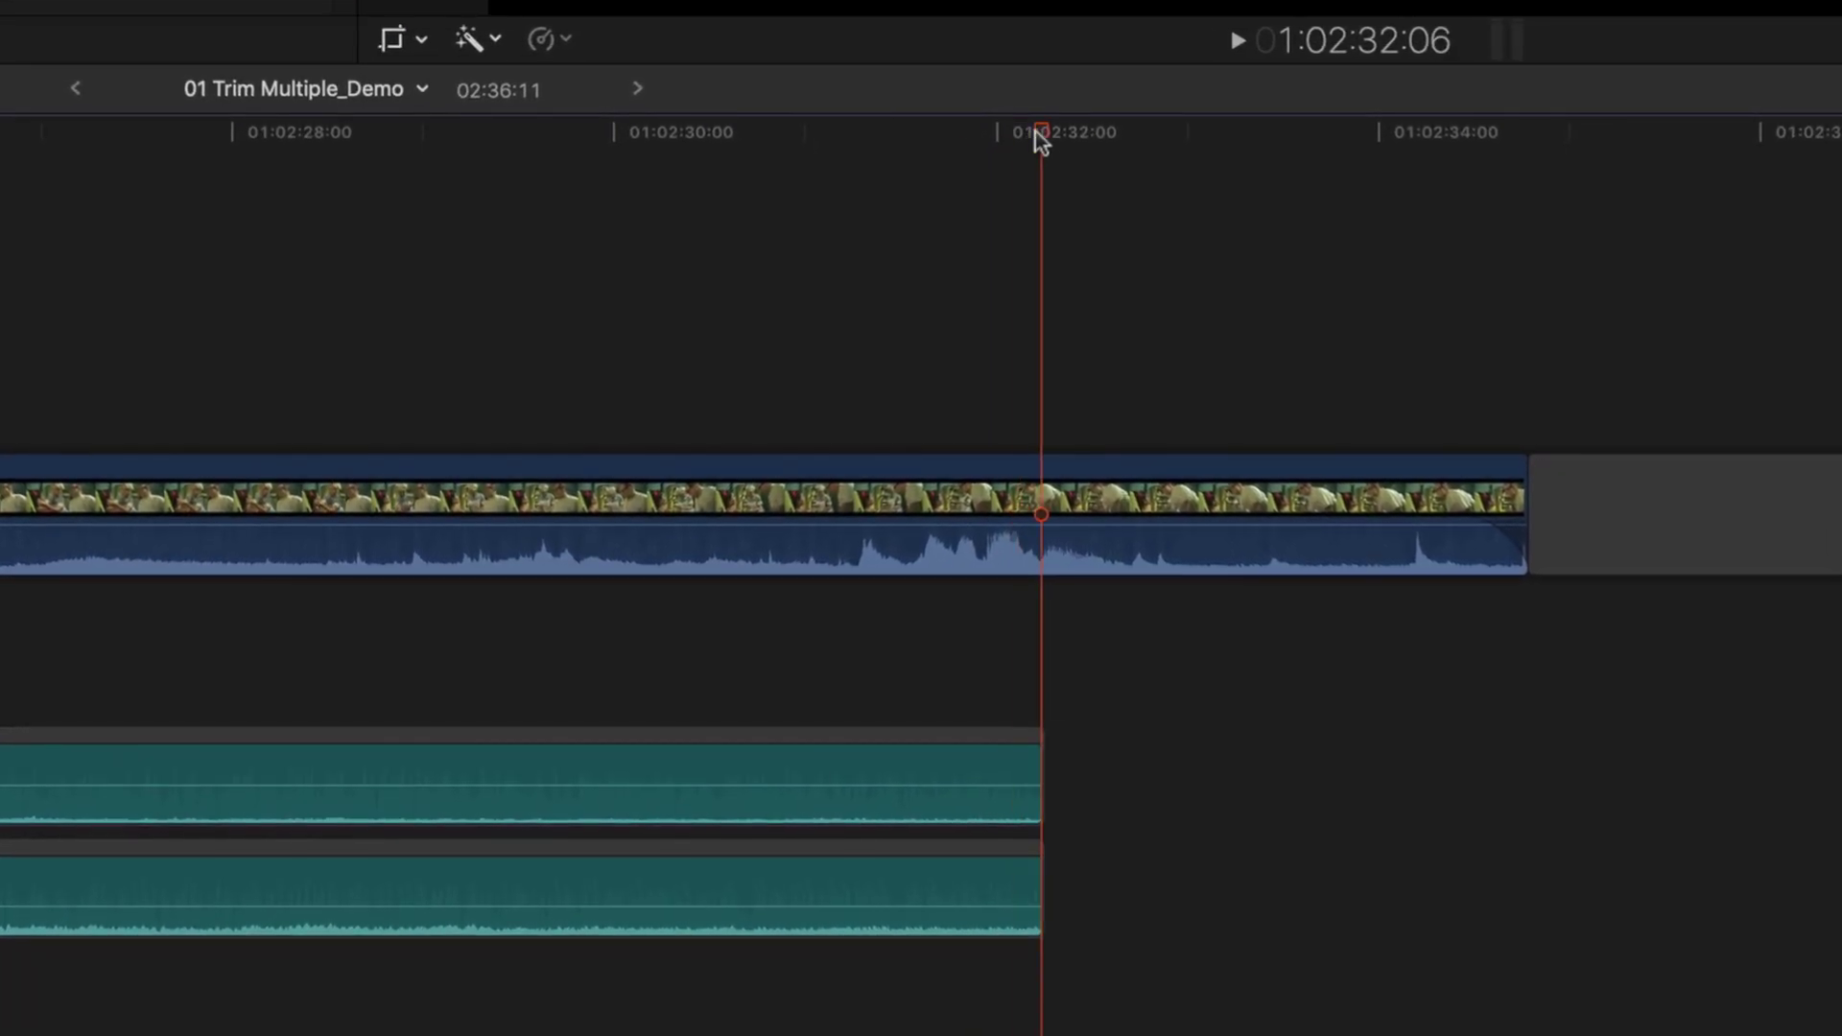
left_click_drag(1035, 132, 1039, 134)
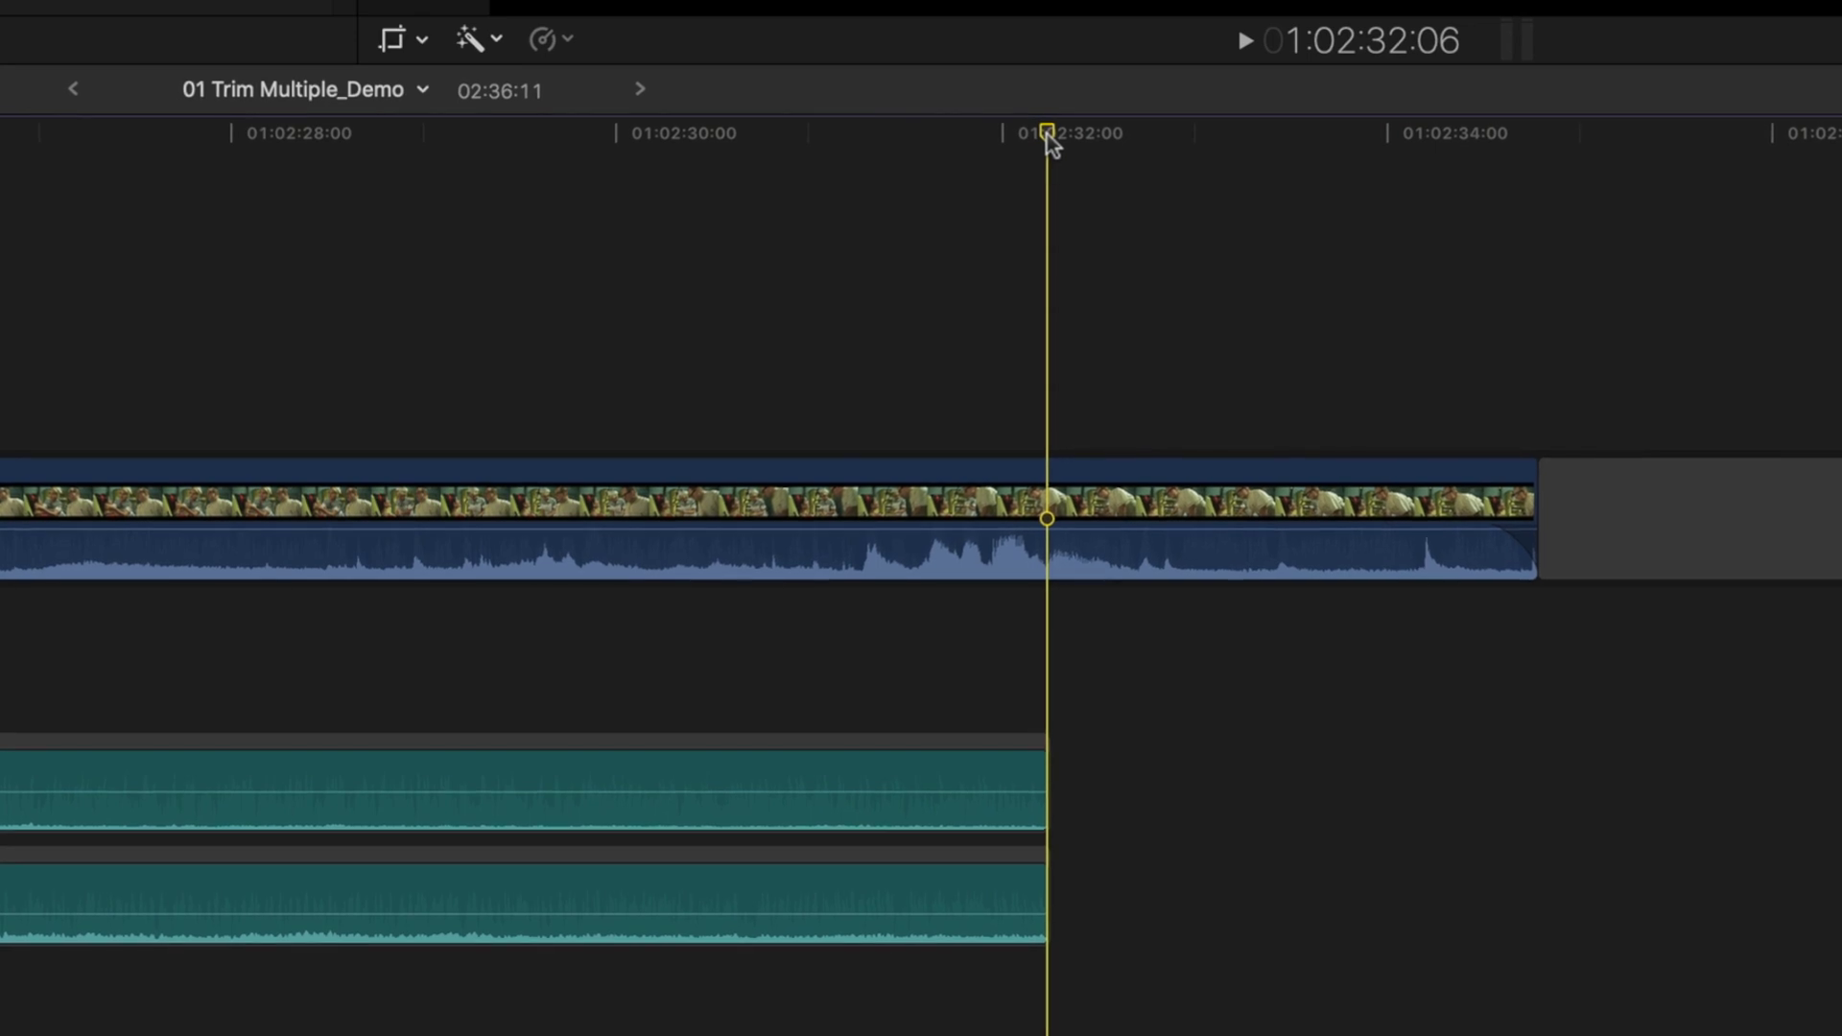
key("]")
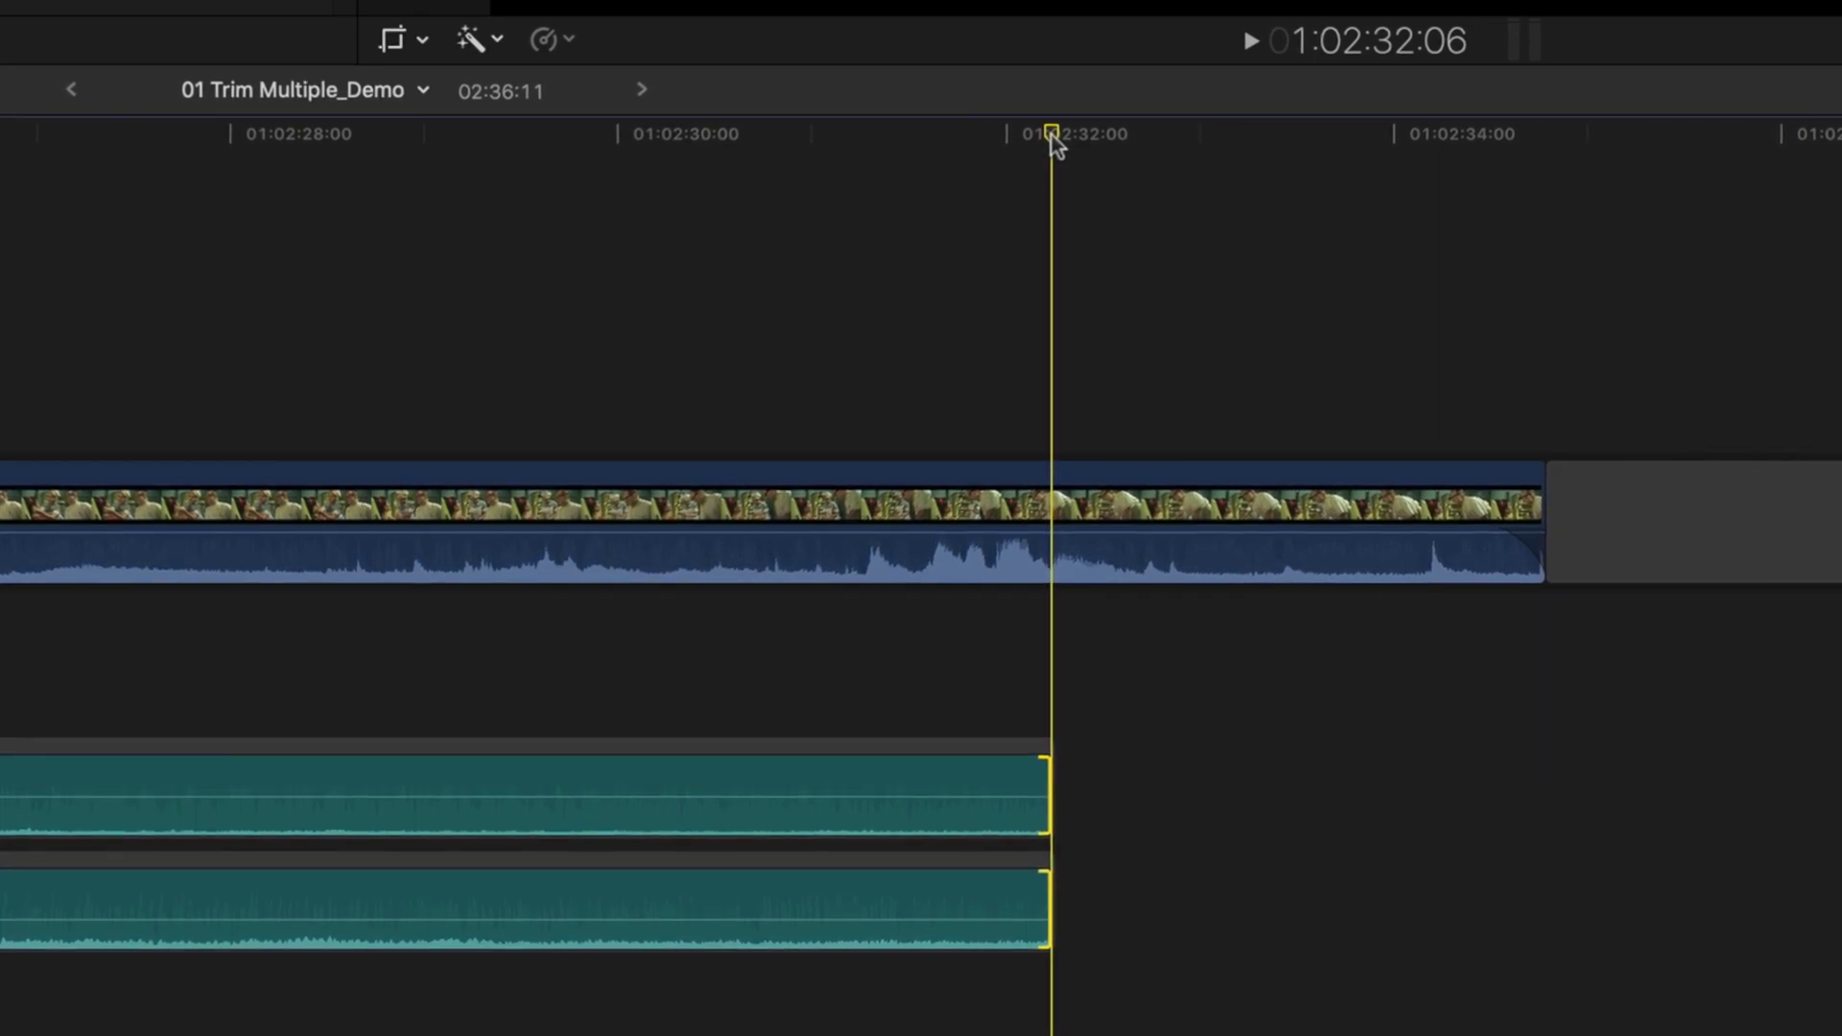
left_click_drag(1053, 142, 1564, 154)
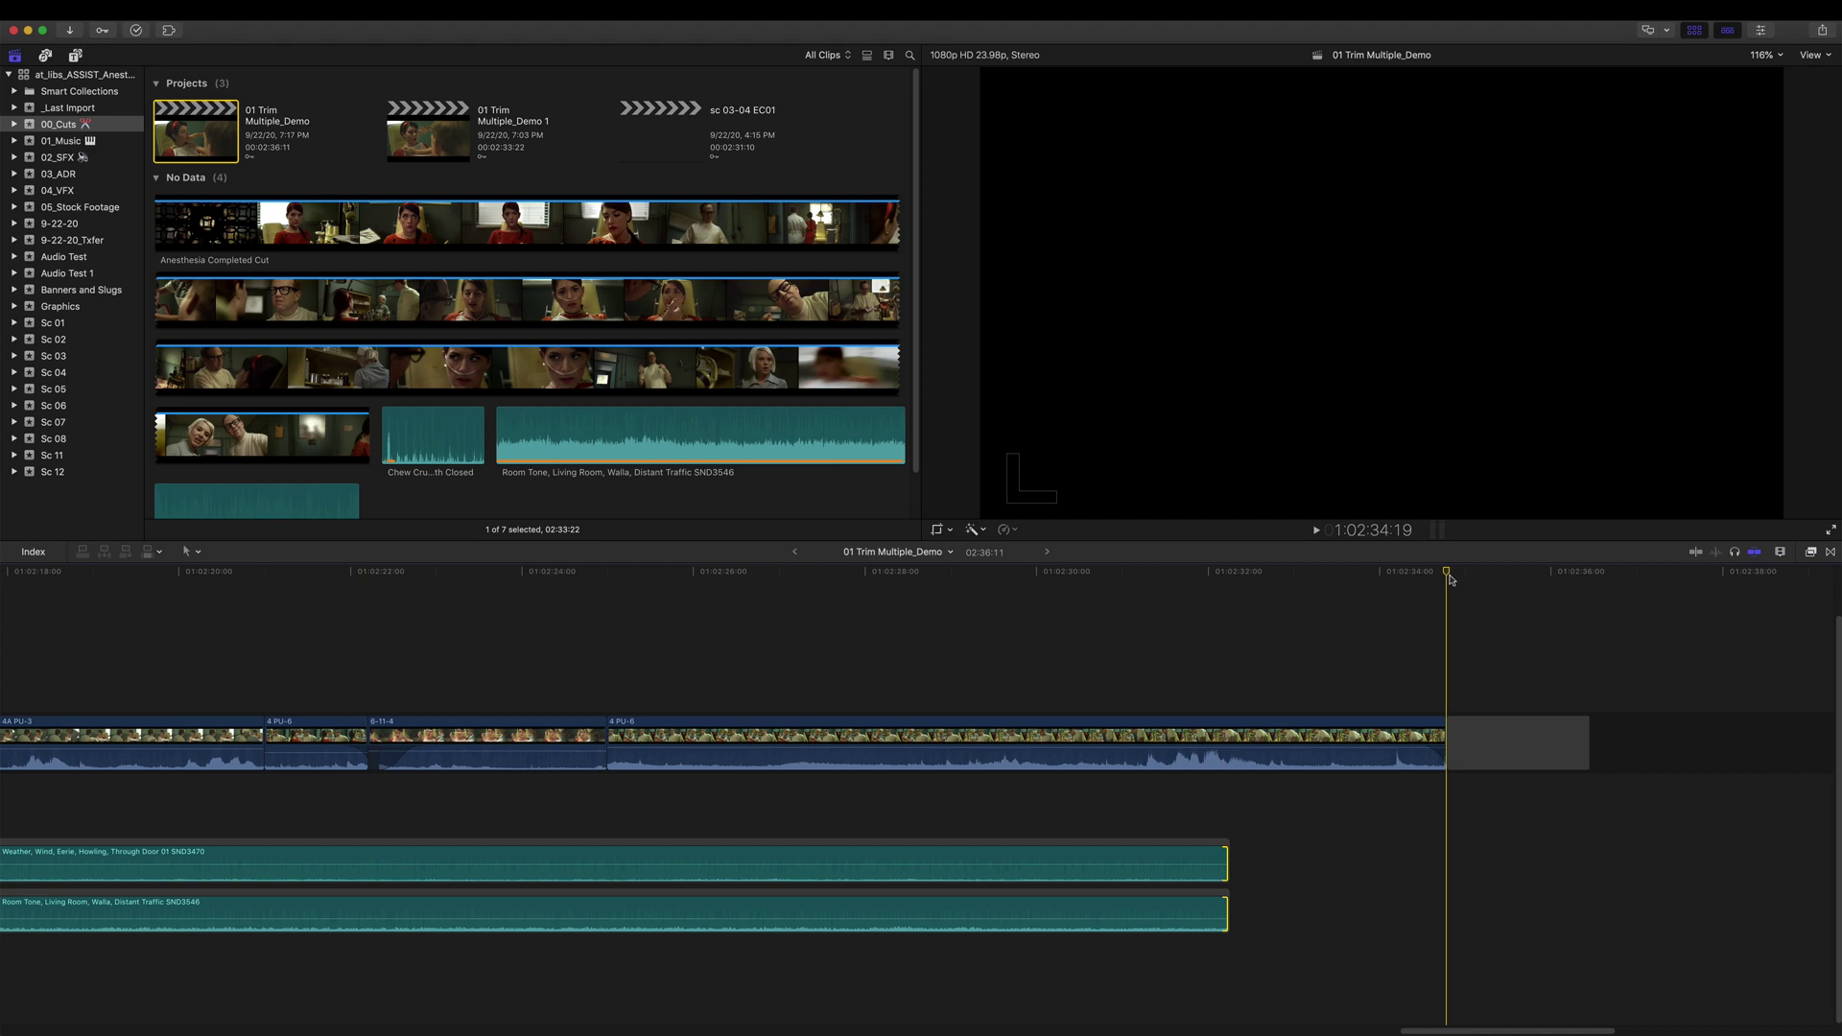
key("shift+x")
left_click_drag(1445, 573, 1302, 600)
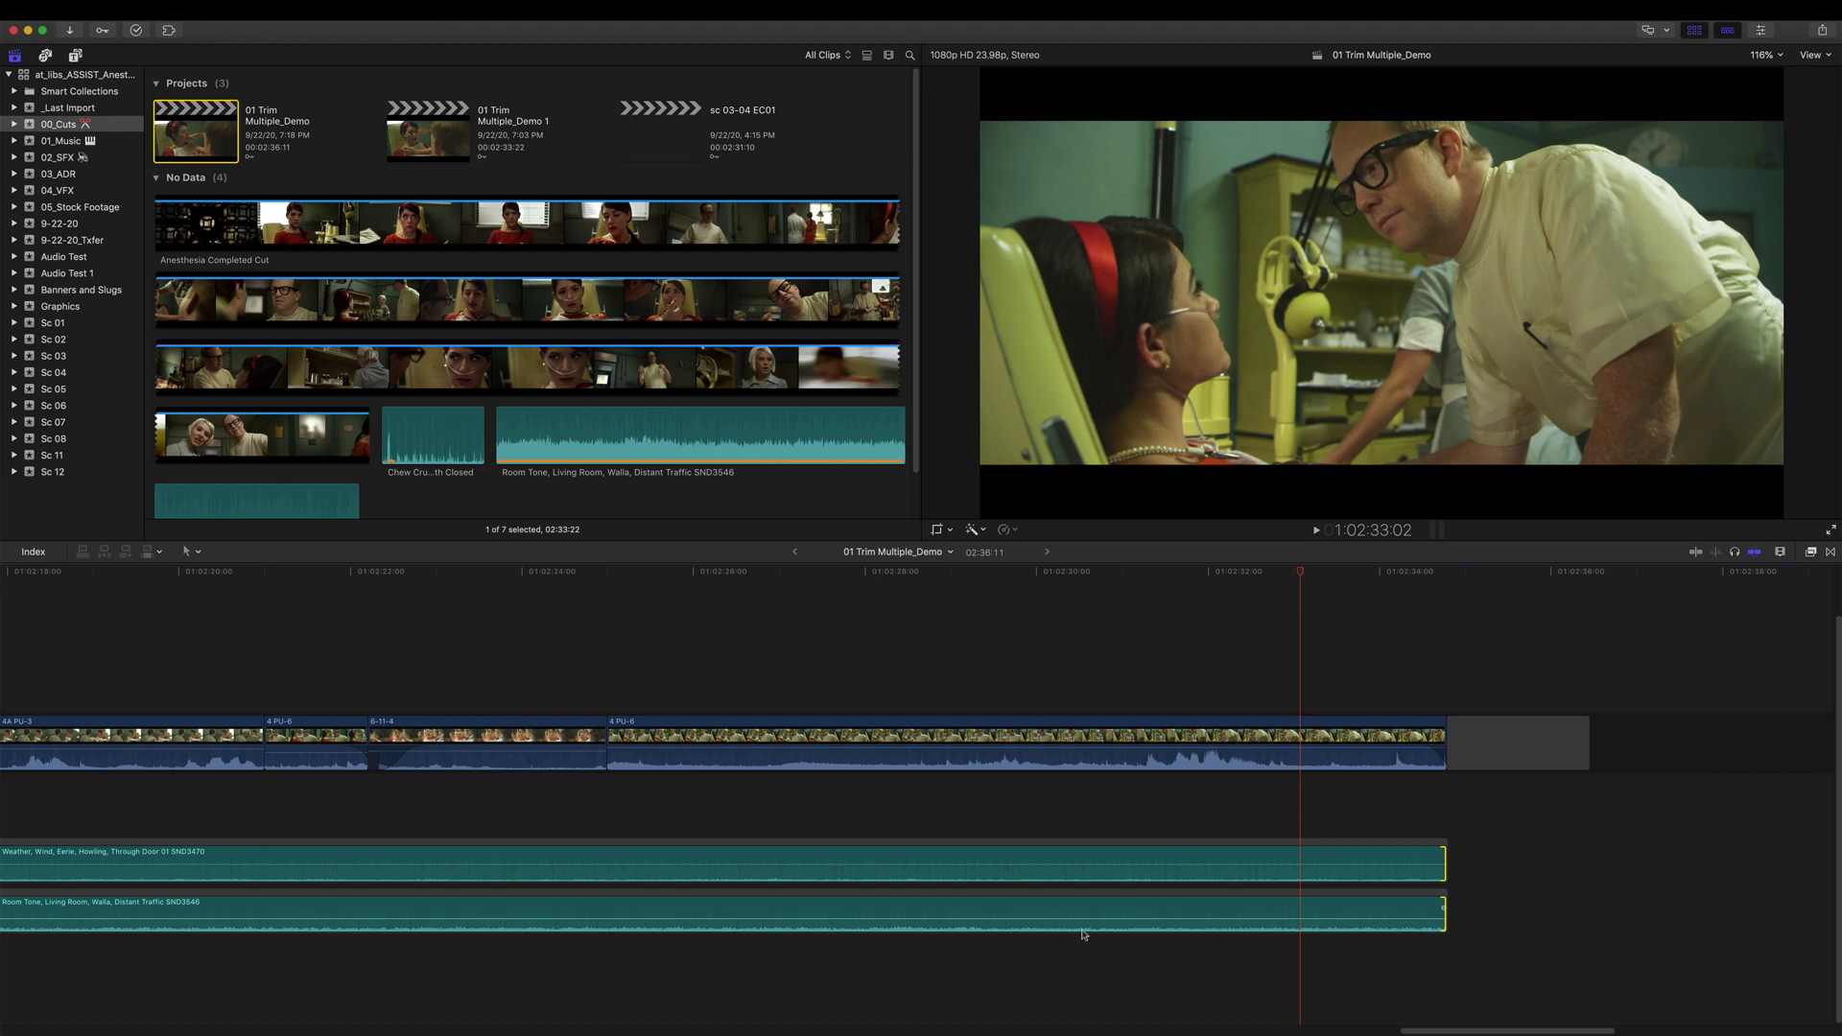
Step: Trim Weather, Wind to end at 1:02:33:02 and Room Tone slightly earlier
left_click_drag(1439, 873, 1300, 873)
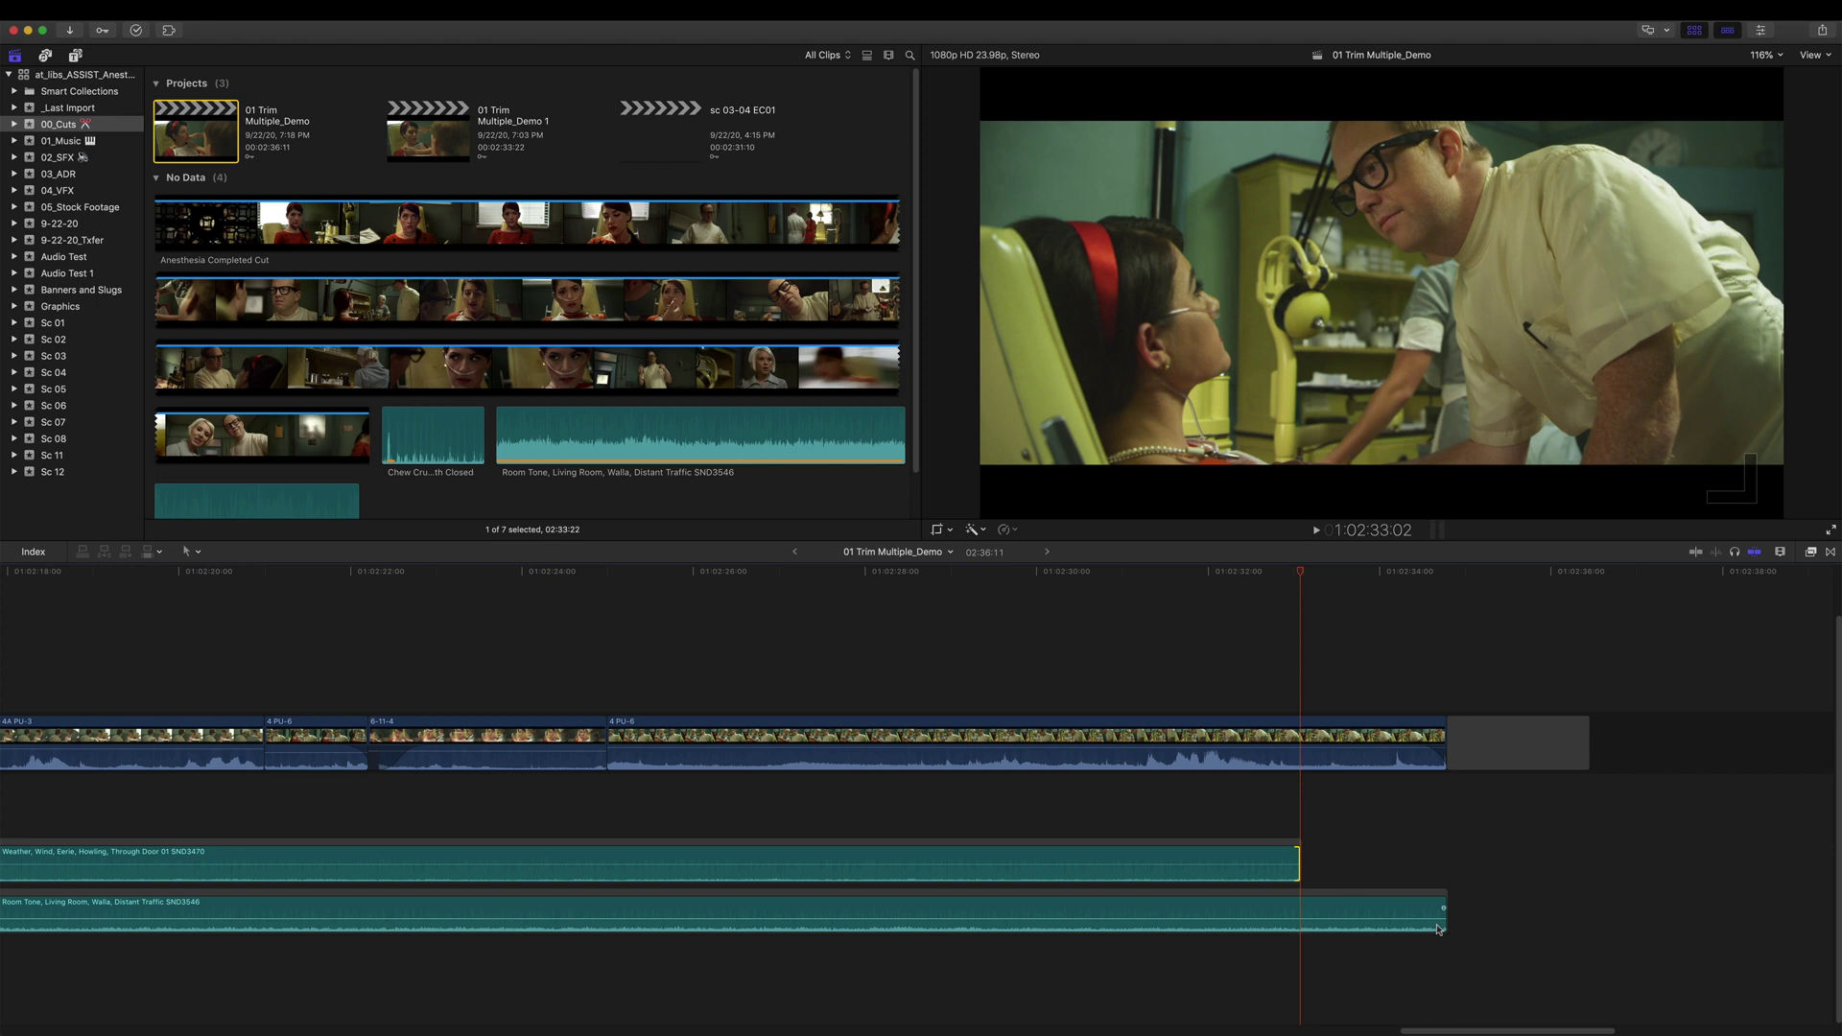
left_click_drag(1442, 924, 1241, 923)
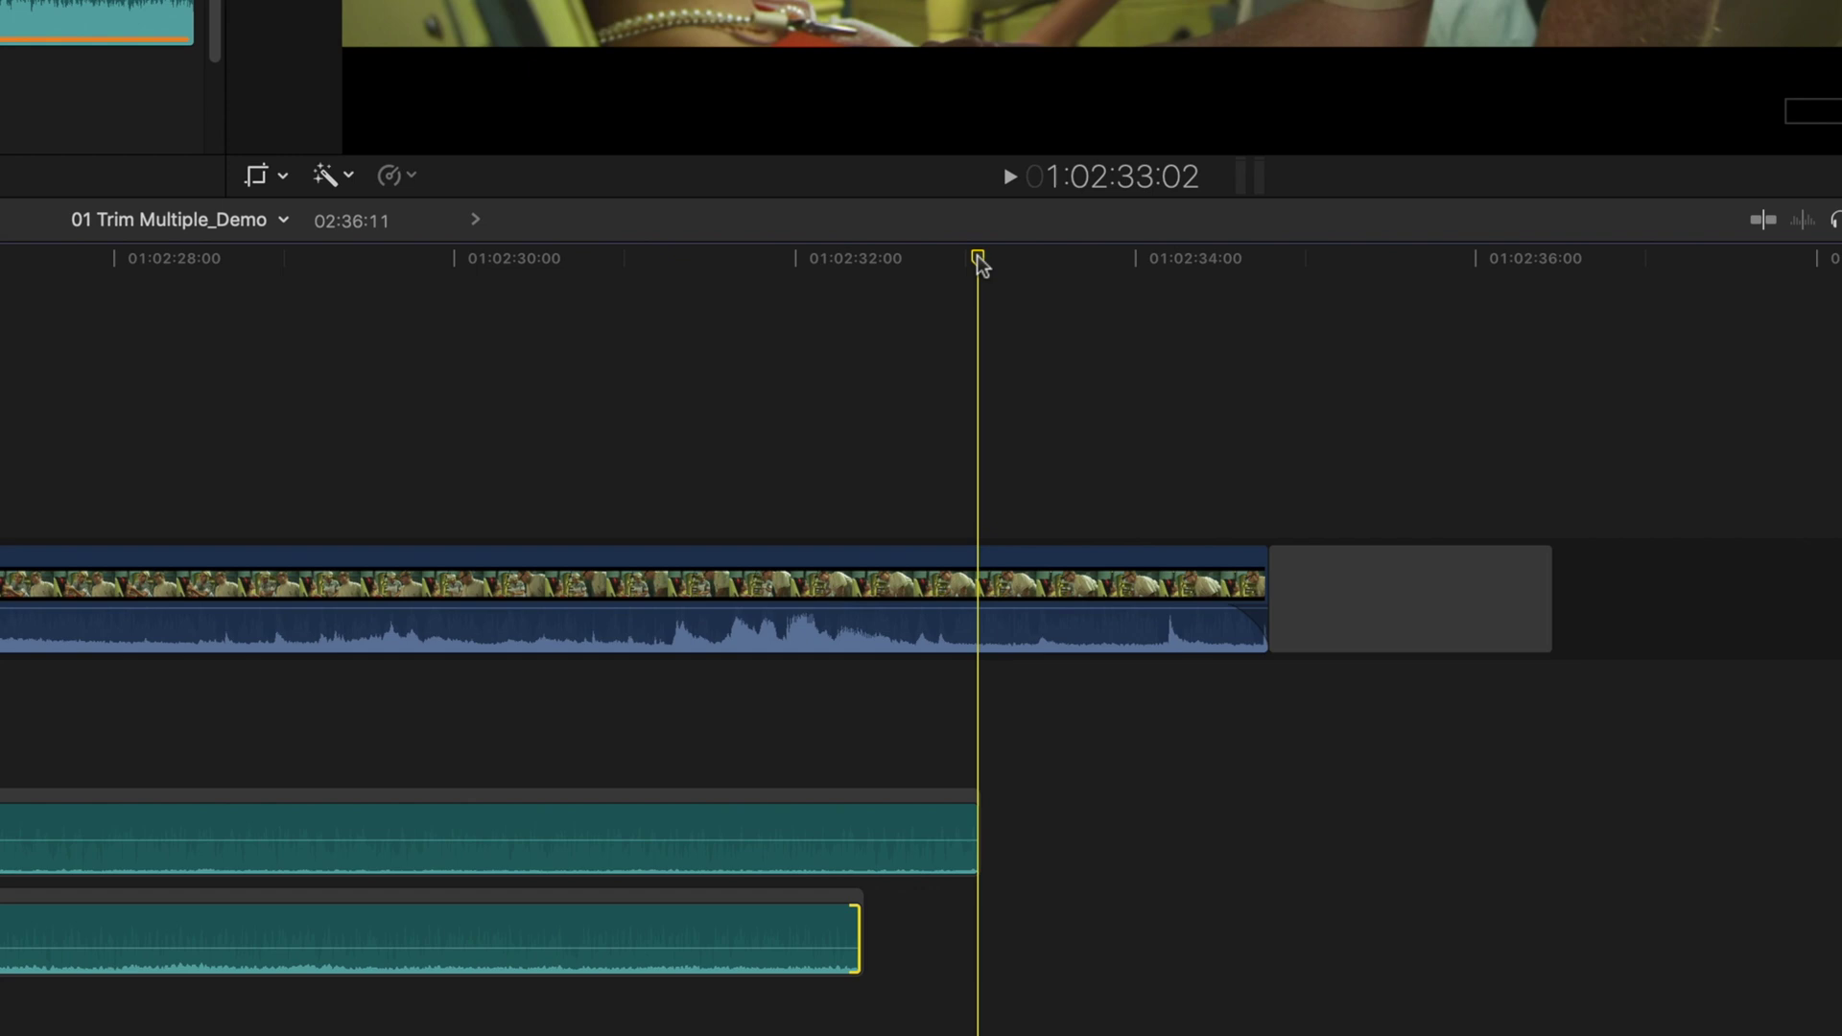
Step: Measure the 01:17 gap to the video's end, then extend both ambience clips by +1:17
key("i")
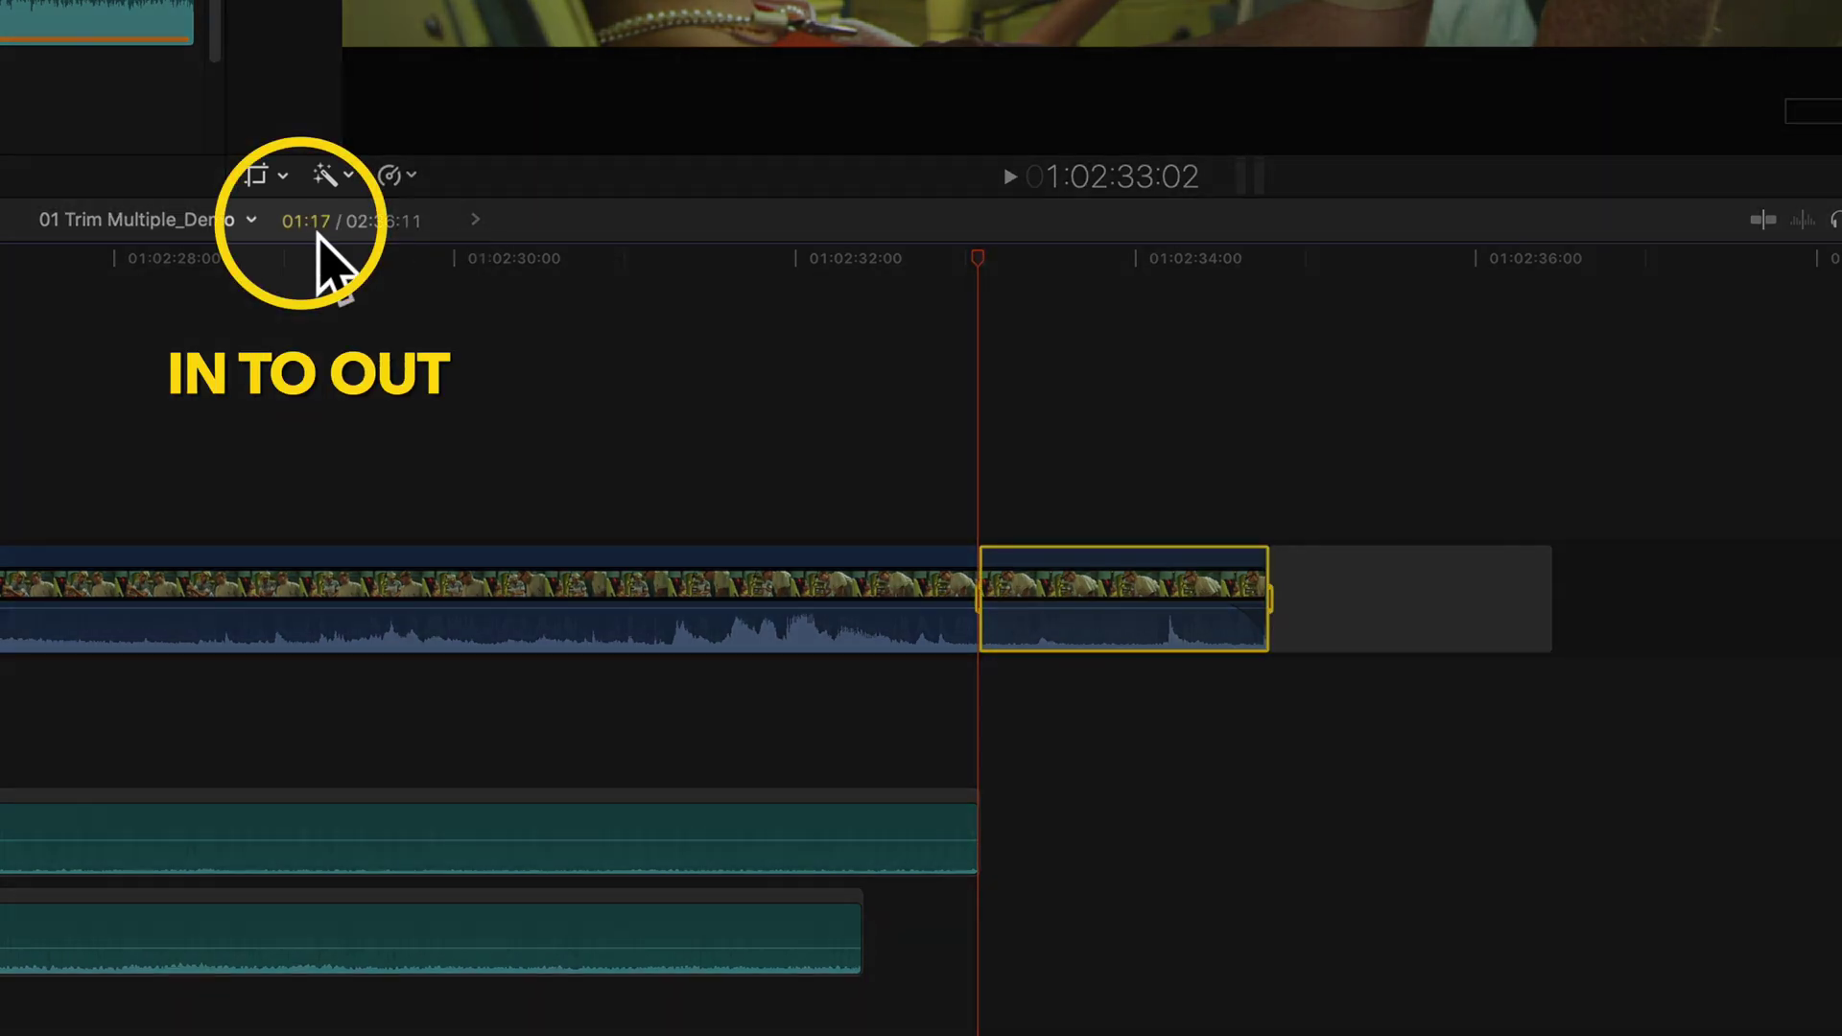
left_click_drag(752, 1011, 722, 828)
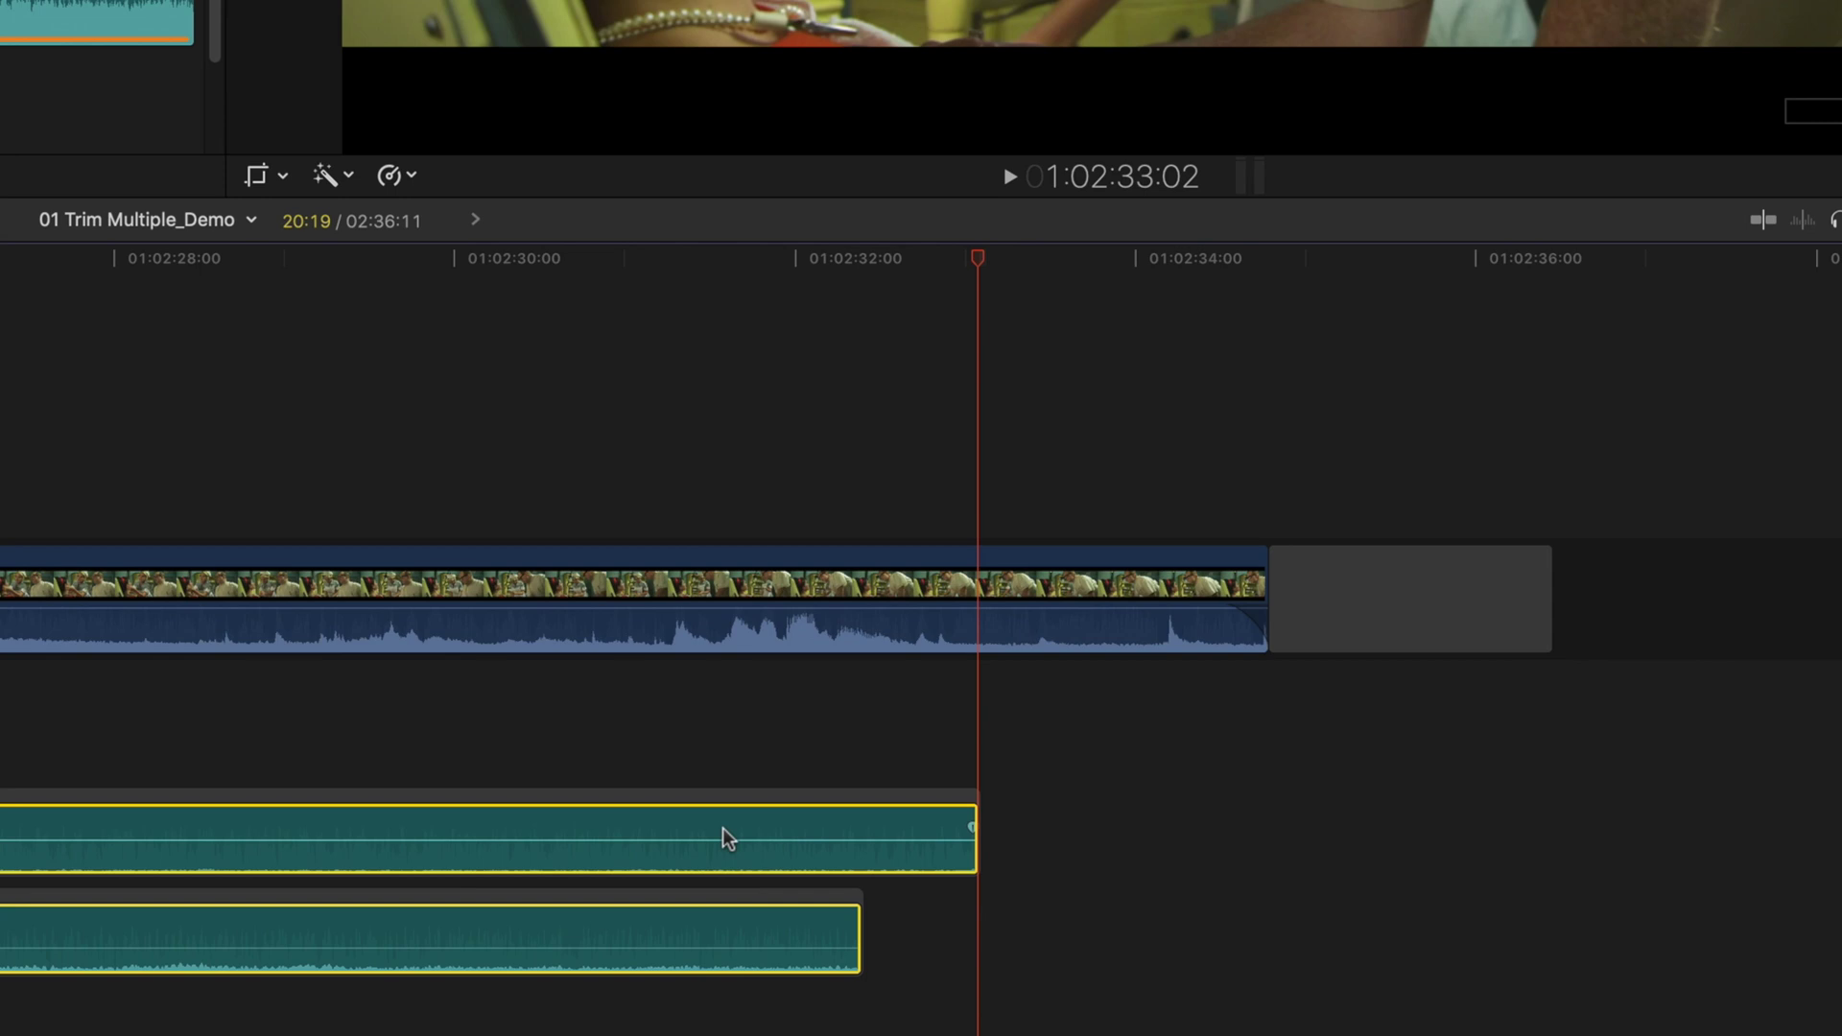
key("ctrl+d")
type("+00:00:00:00")
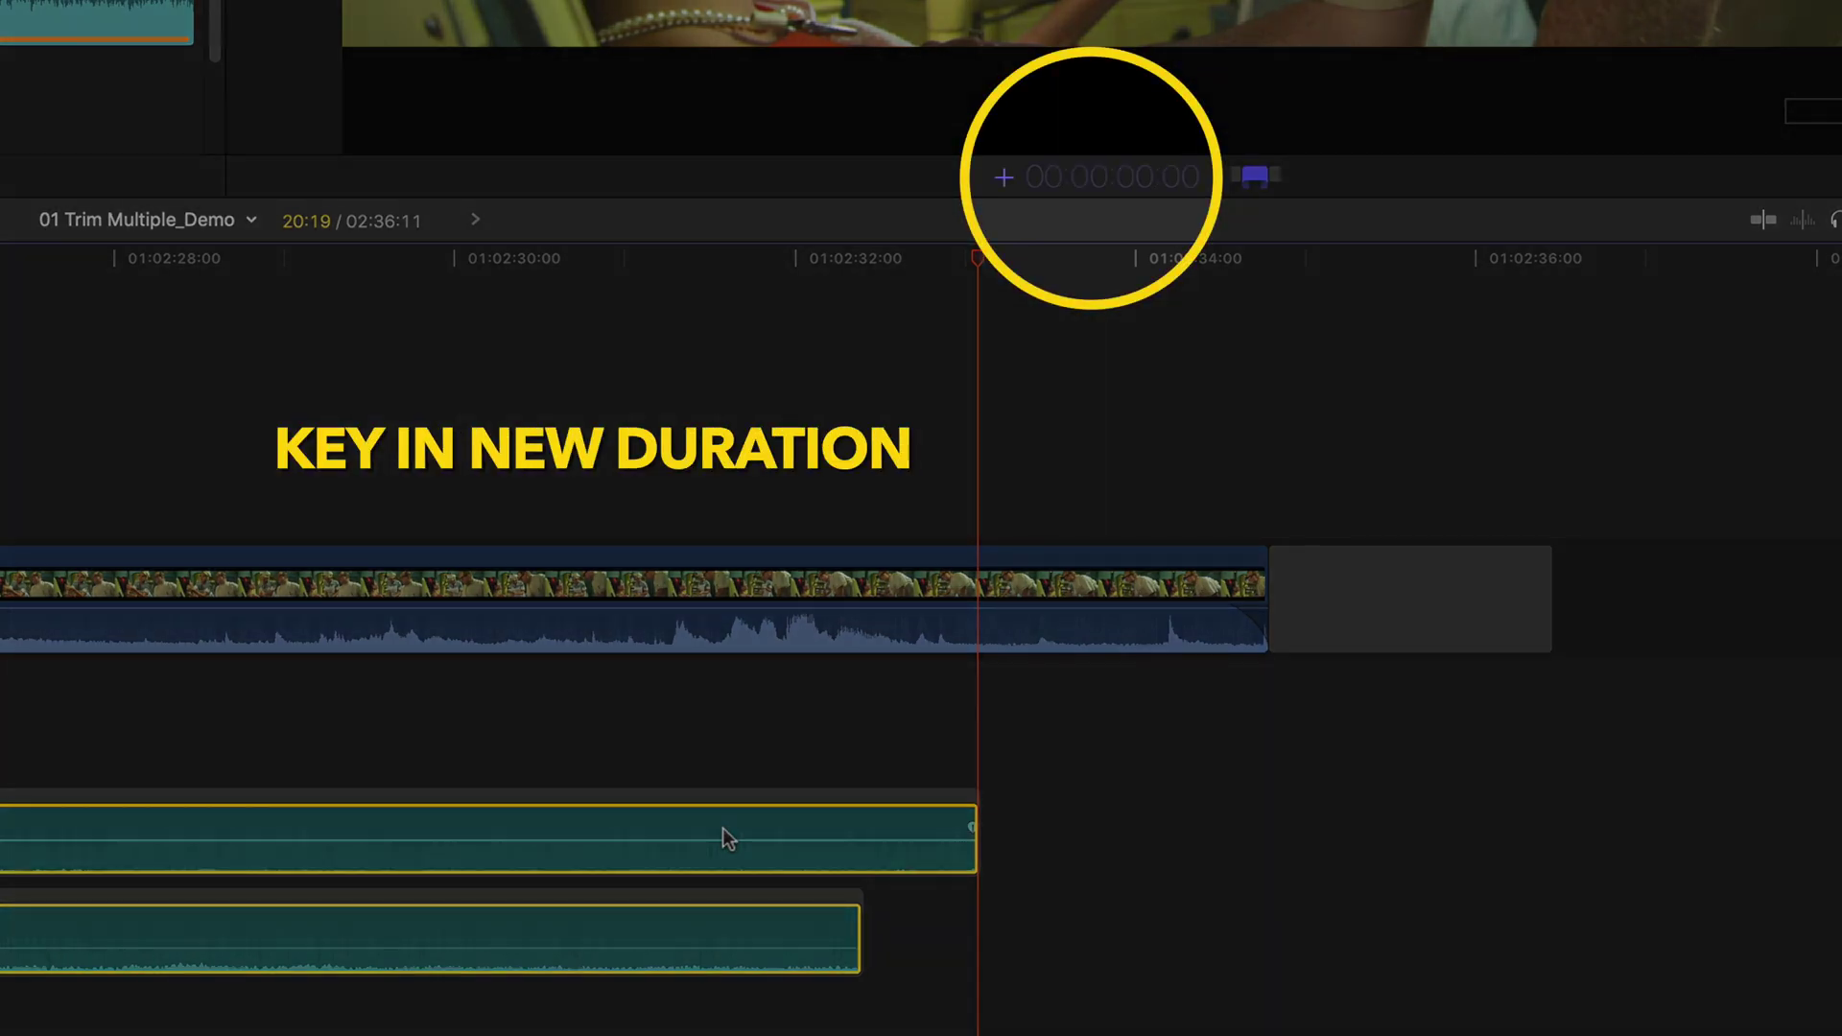
type("117")
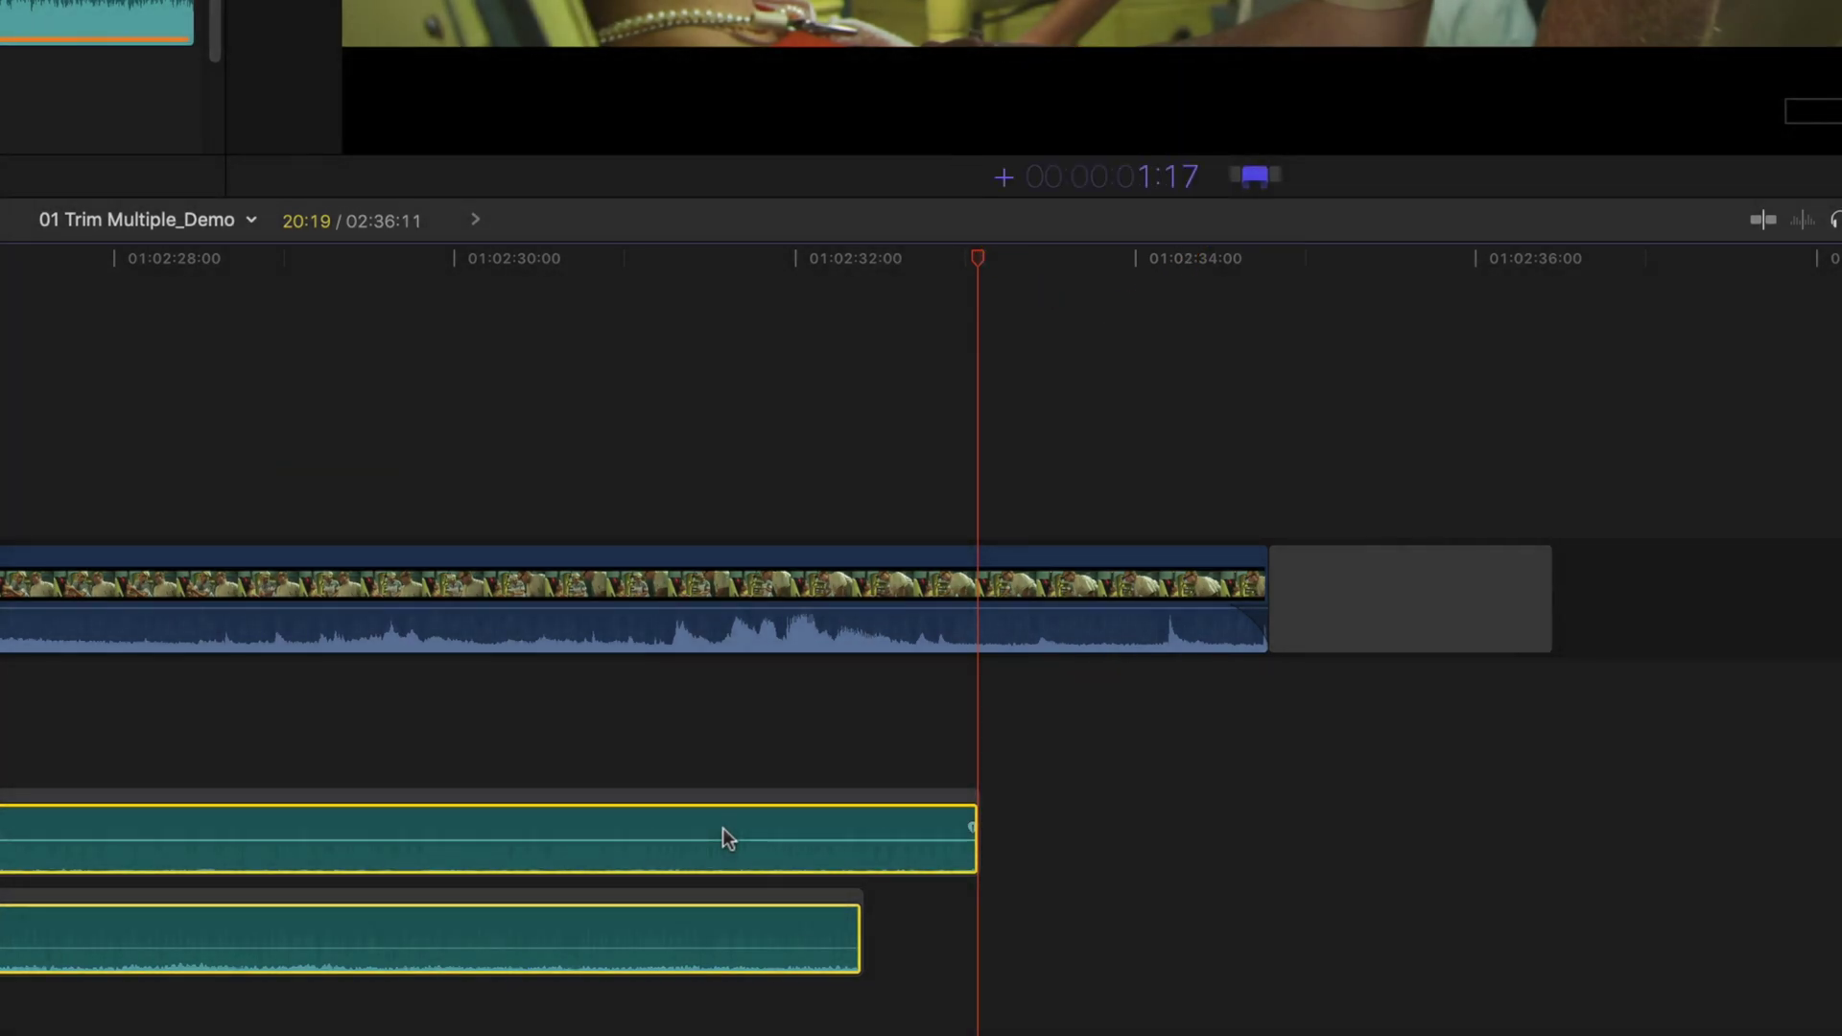
key("Return")
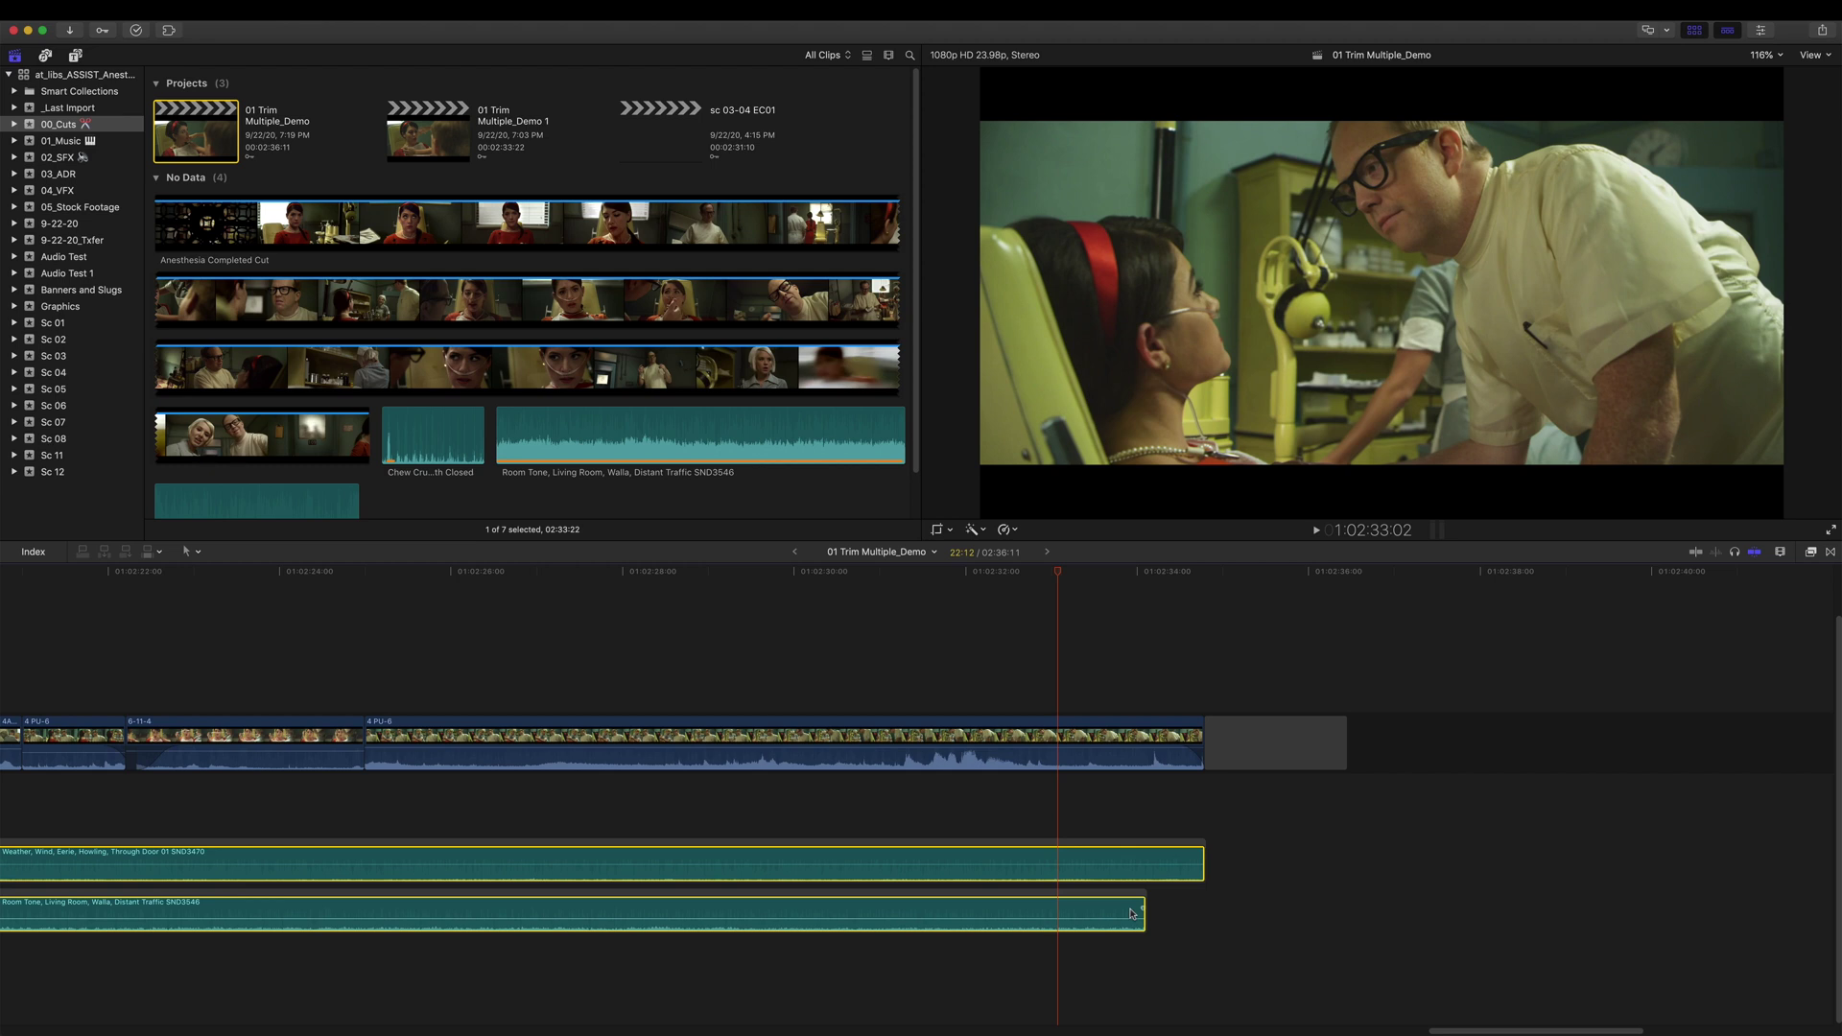
Step: Drag the Weather, Wind and Room Tone ends to the playhead at clip 4 PU-6's end
left_click(1308, 806)
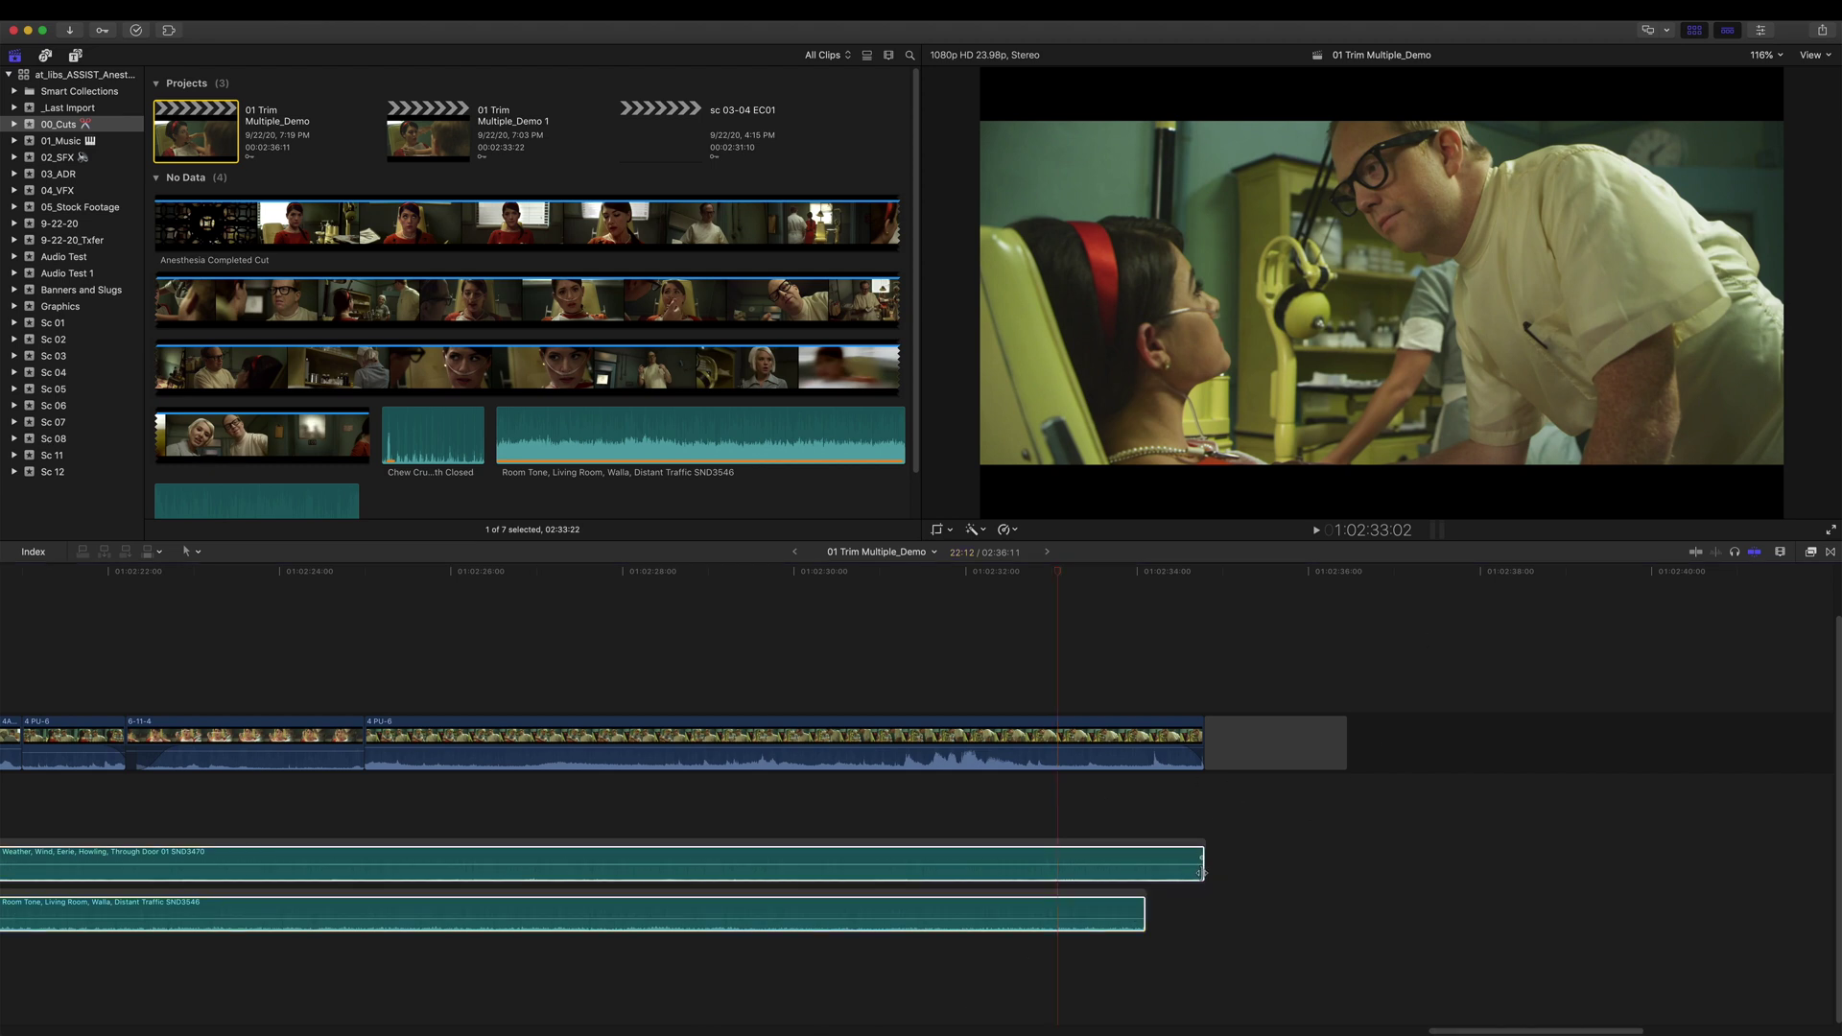
left_click_drag(1200, 872, 1110, 872)
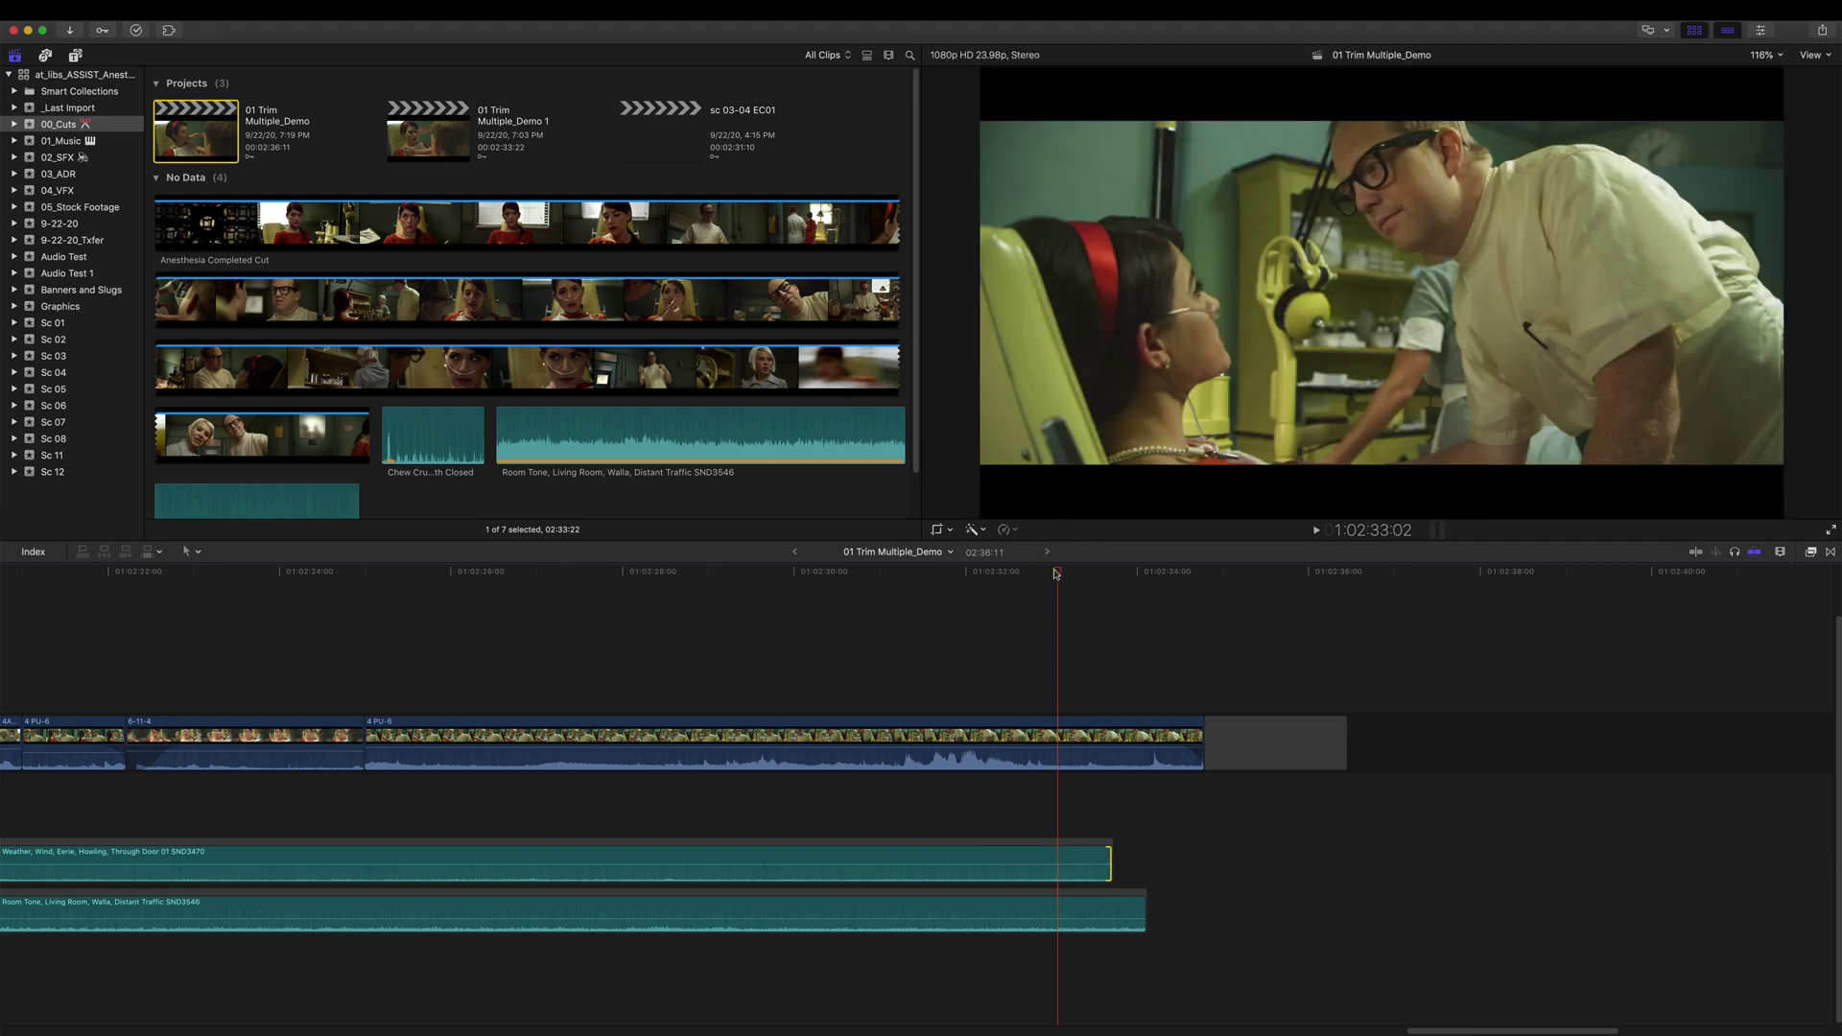
key("space")
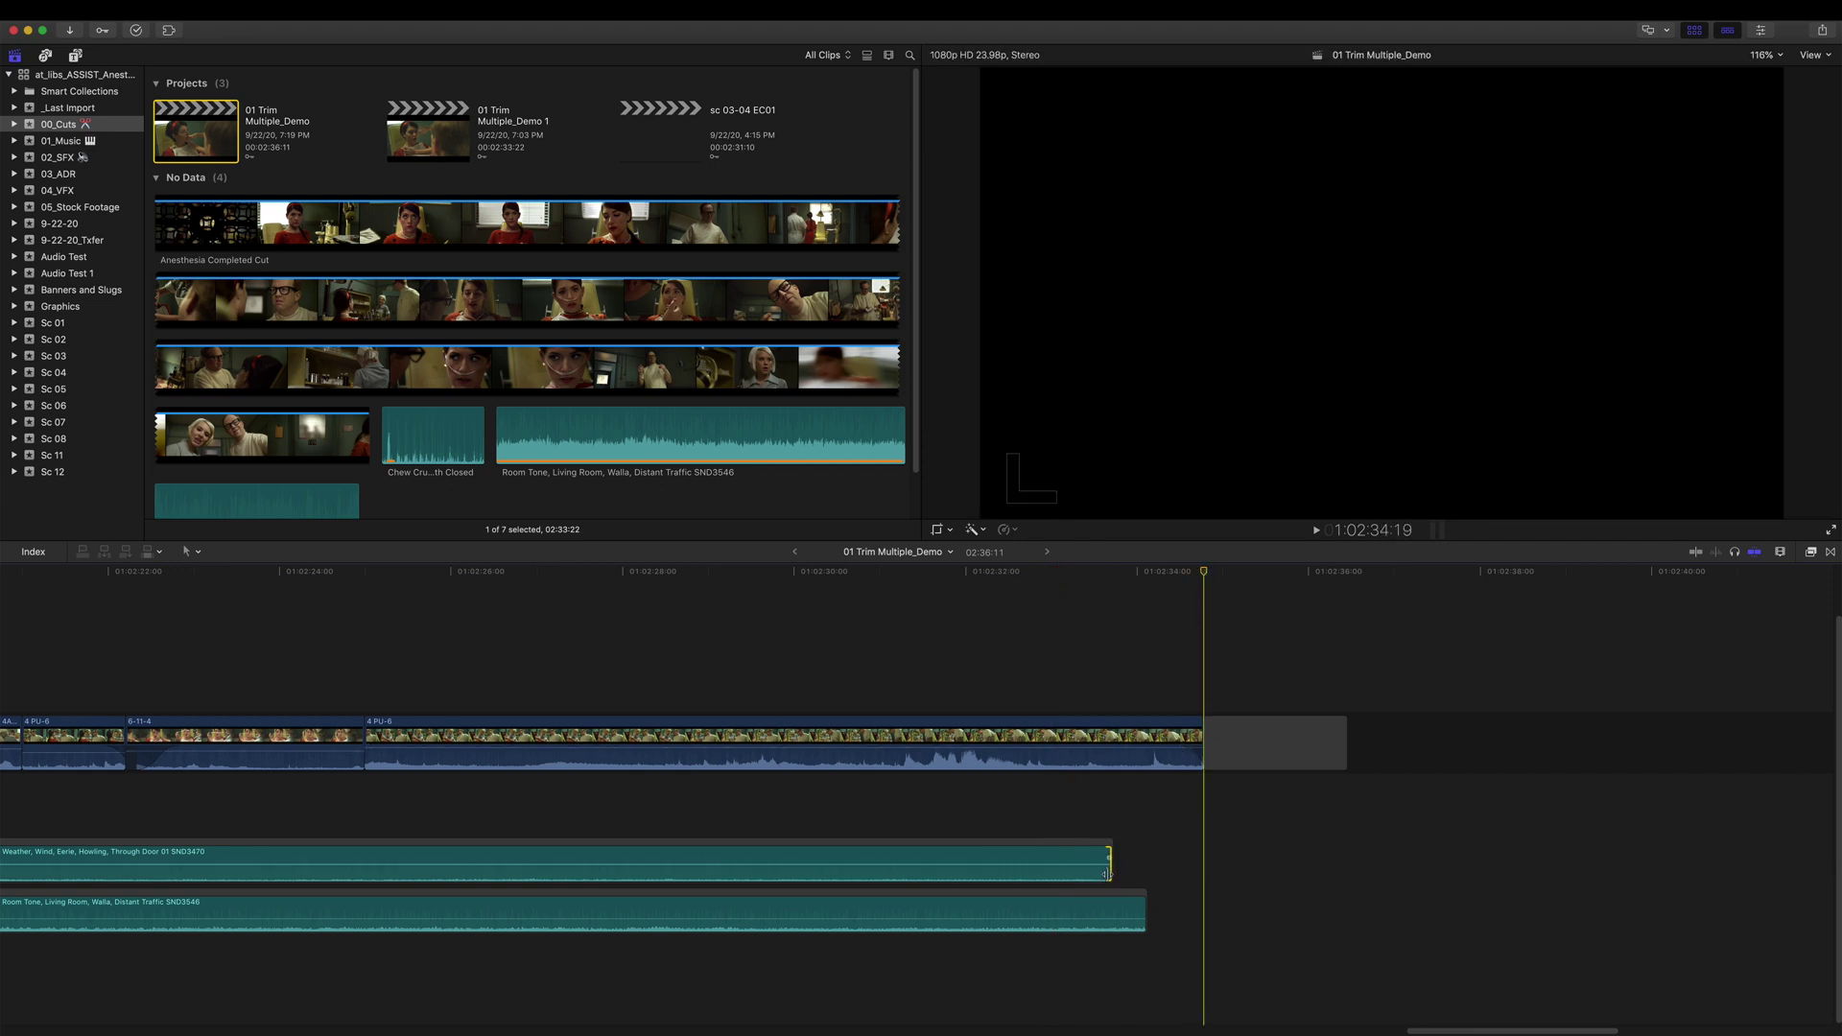
left_click_drag(1108, 873, 1204, 919)
left_click(1093, 835)
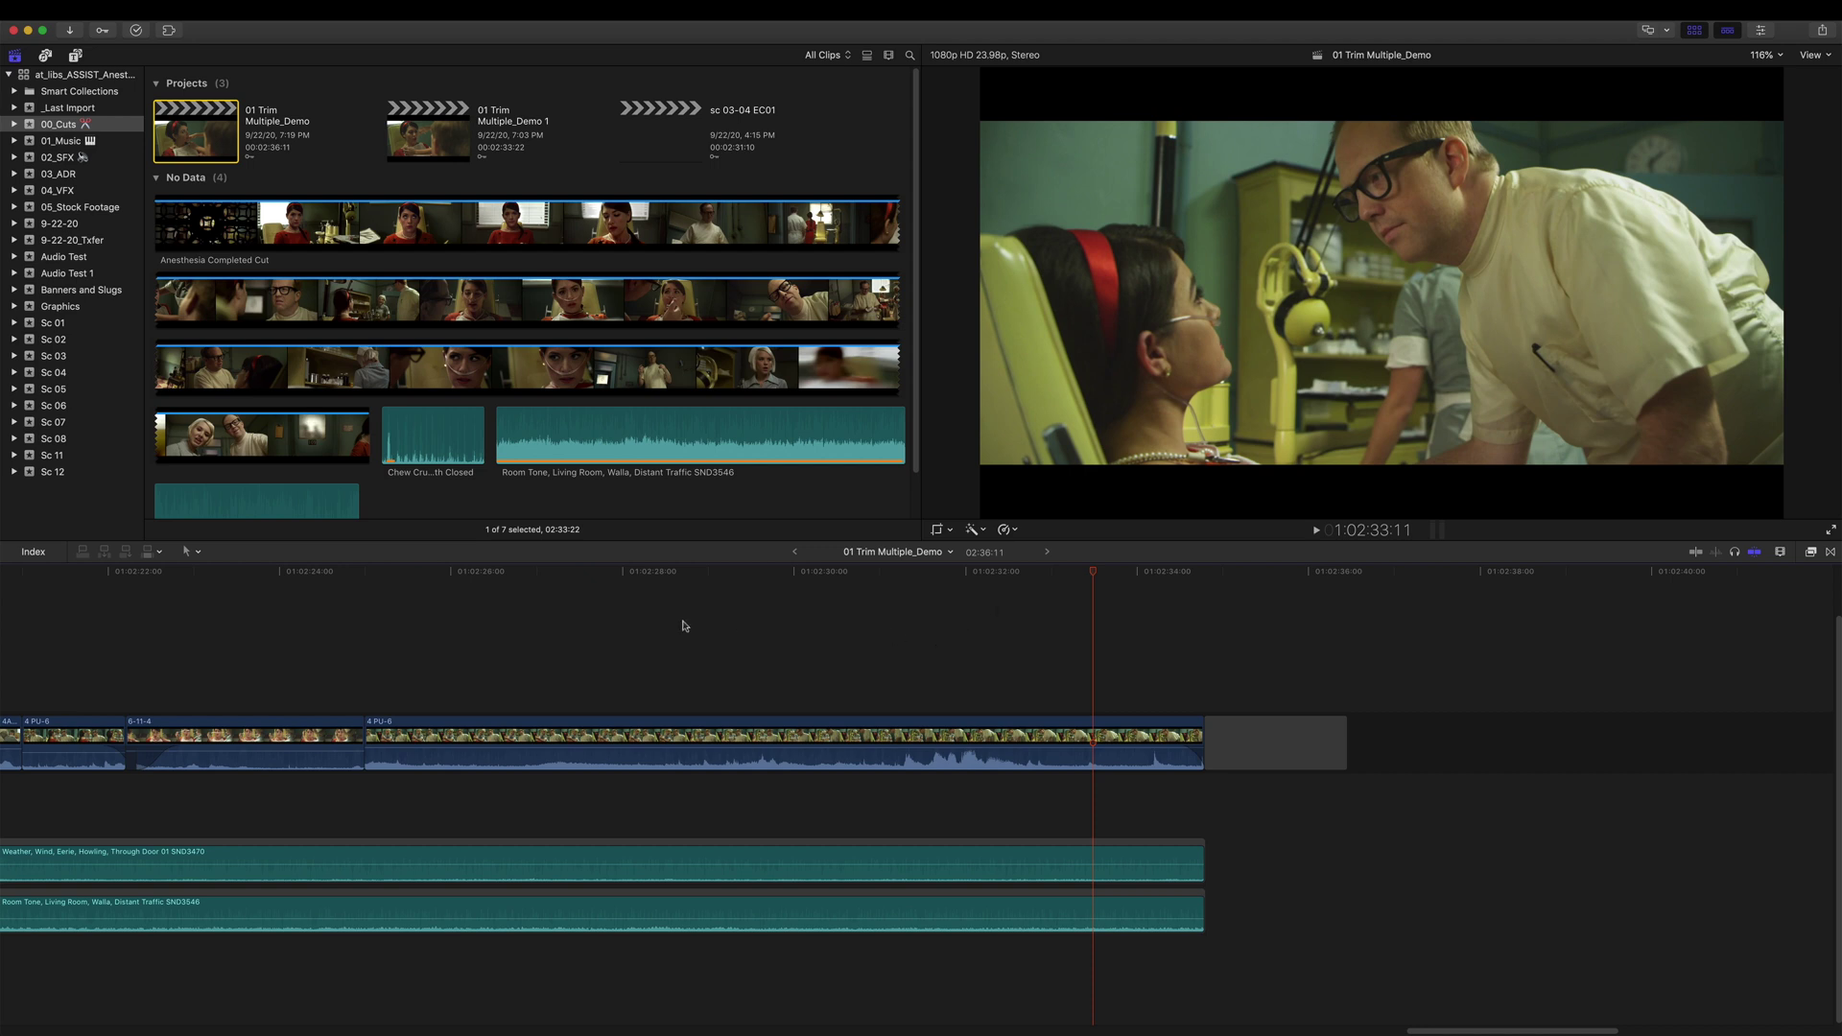
Step: Trim both ambience clips back to 1:02:25:00, where the final 4 PU-6 clip begins
left_click_drag(1203, 866, 364, 865)
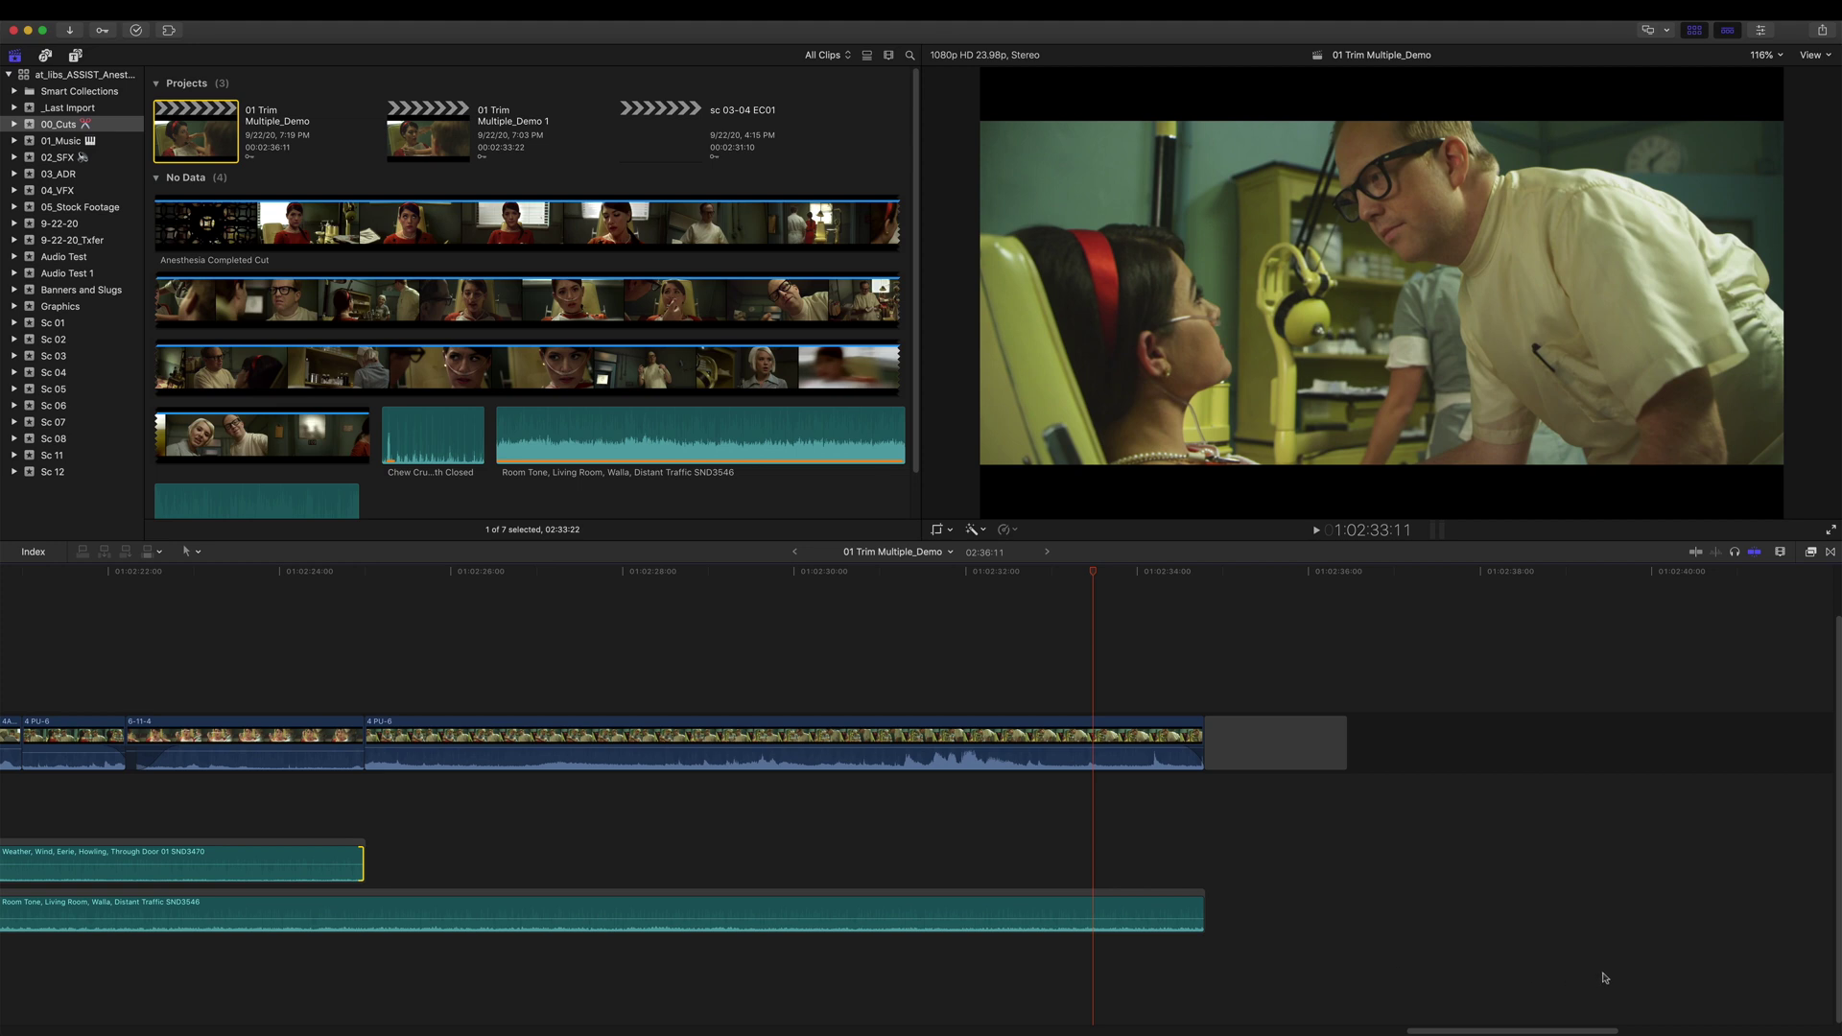
left_click_drag(1201, 919, 364, 891)
scroll(325, 777, "left", 2)
scroll(324, 777, "left", 3)
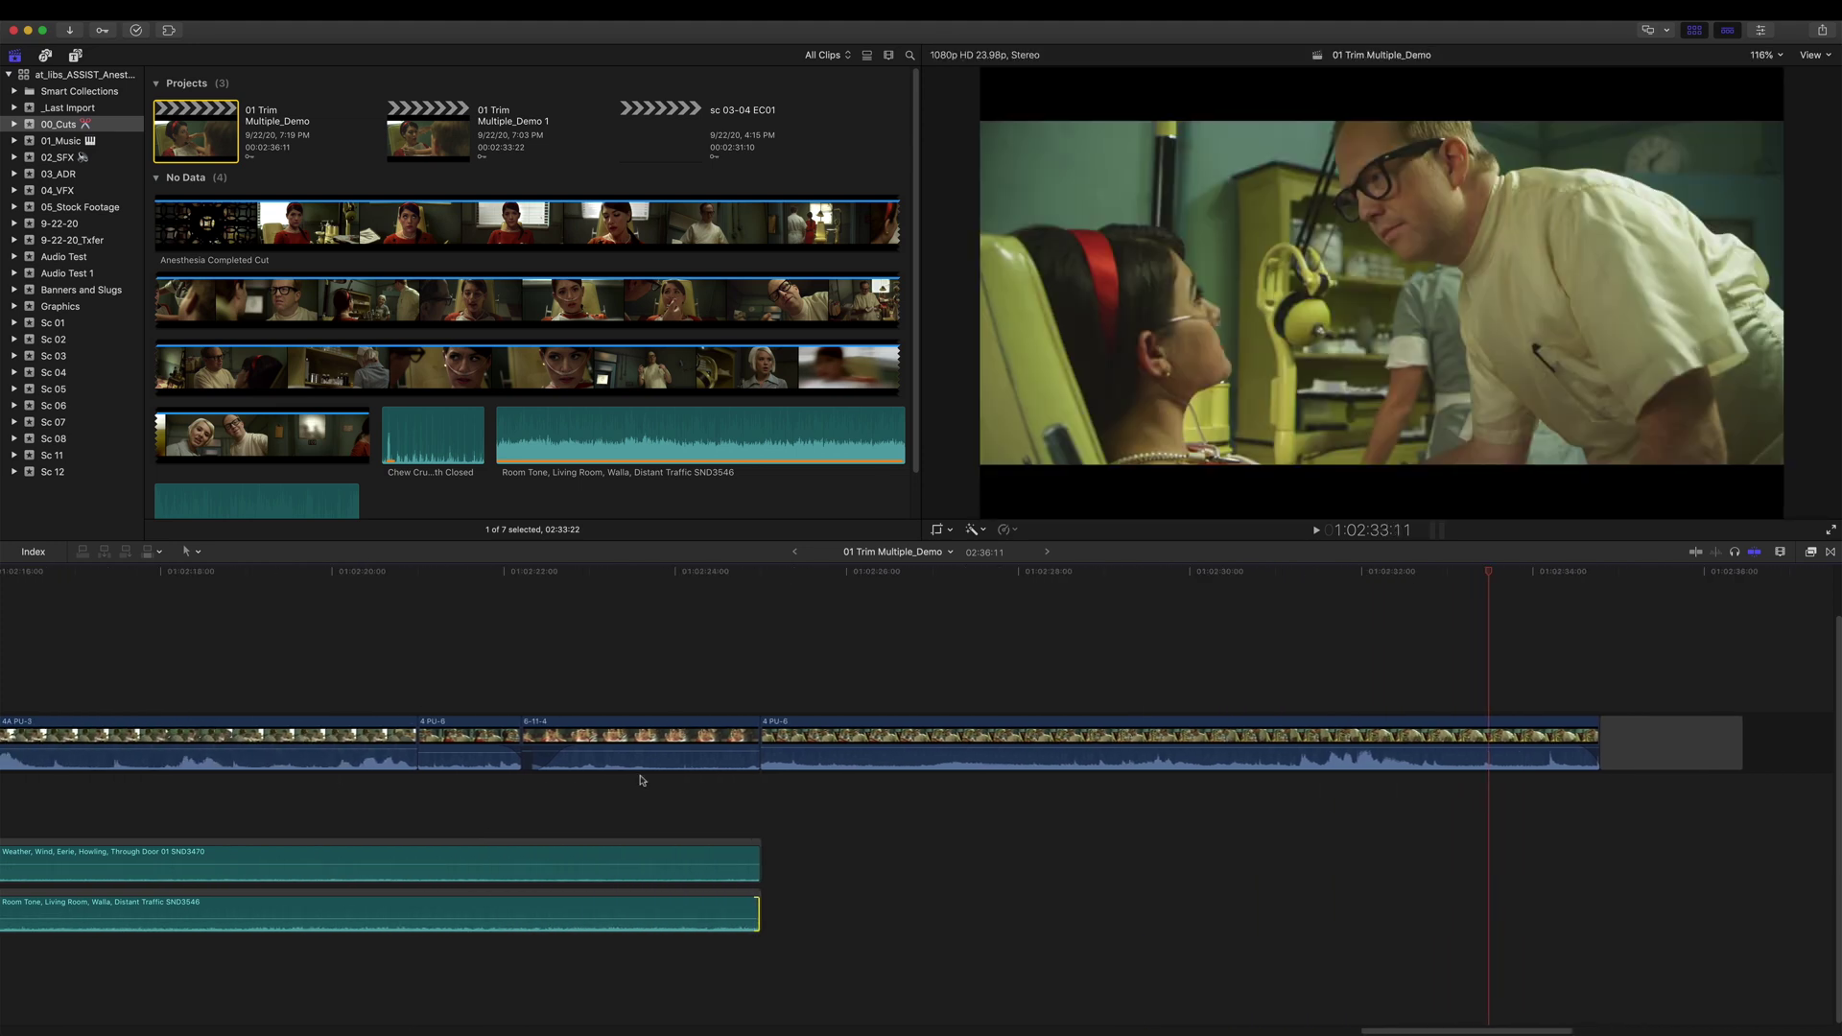
left_click(784, 574)
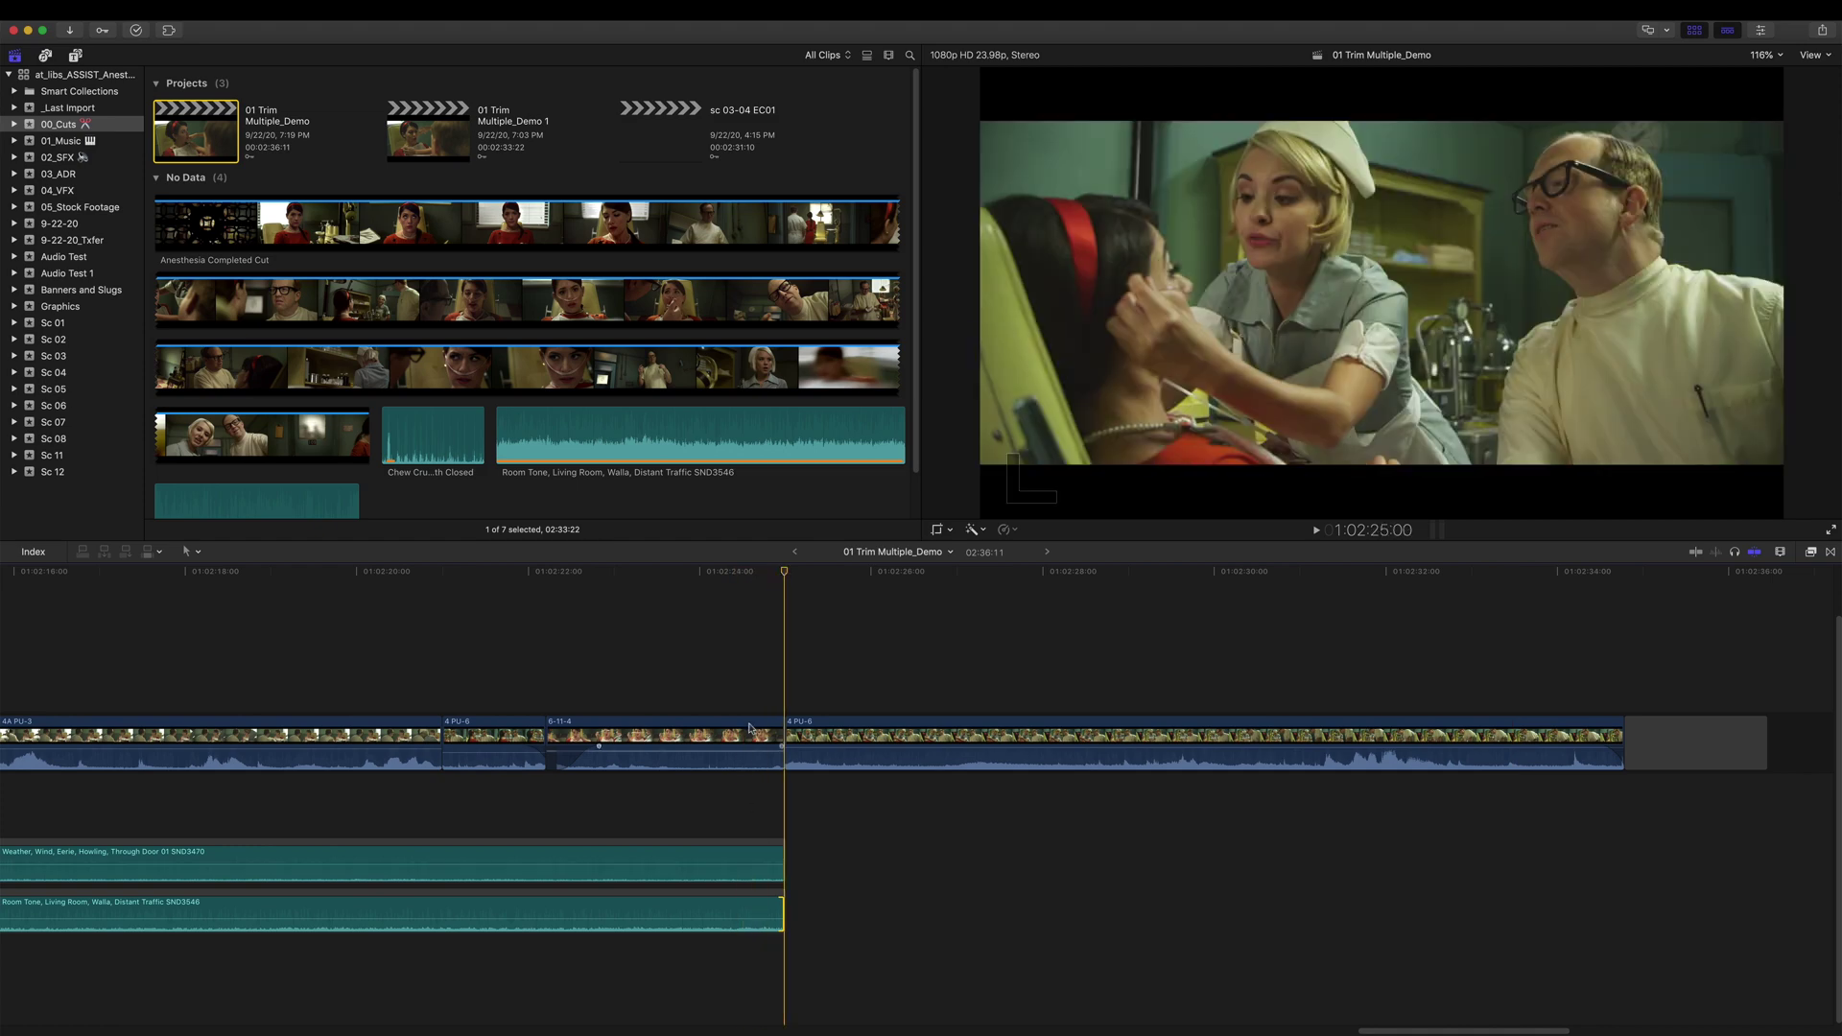
left_click(758, 674)
left_click(785, 573)
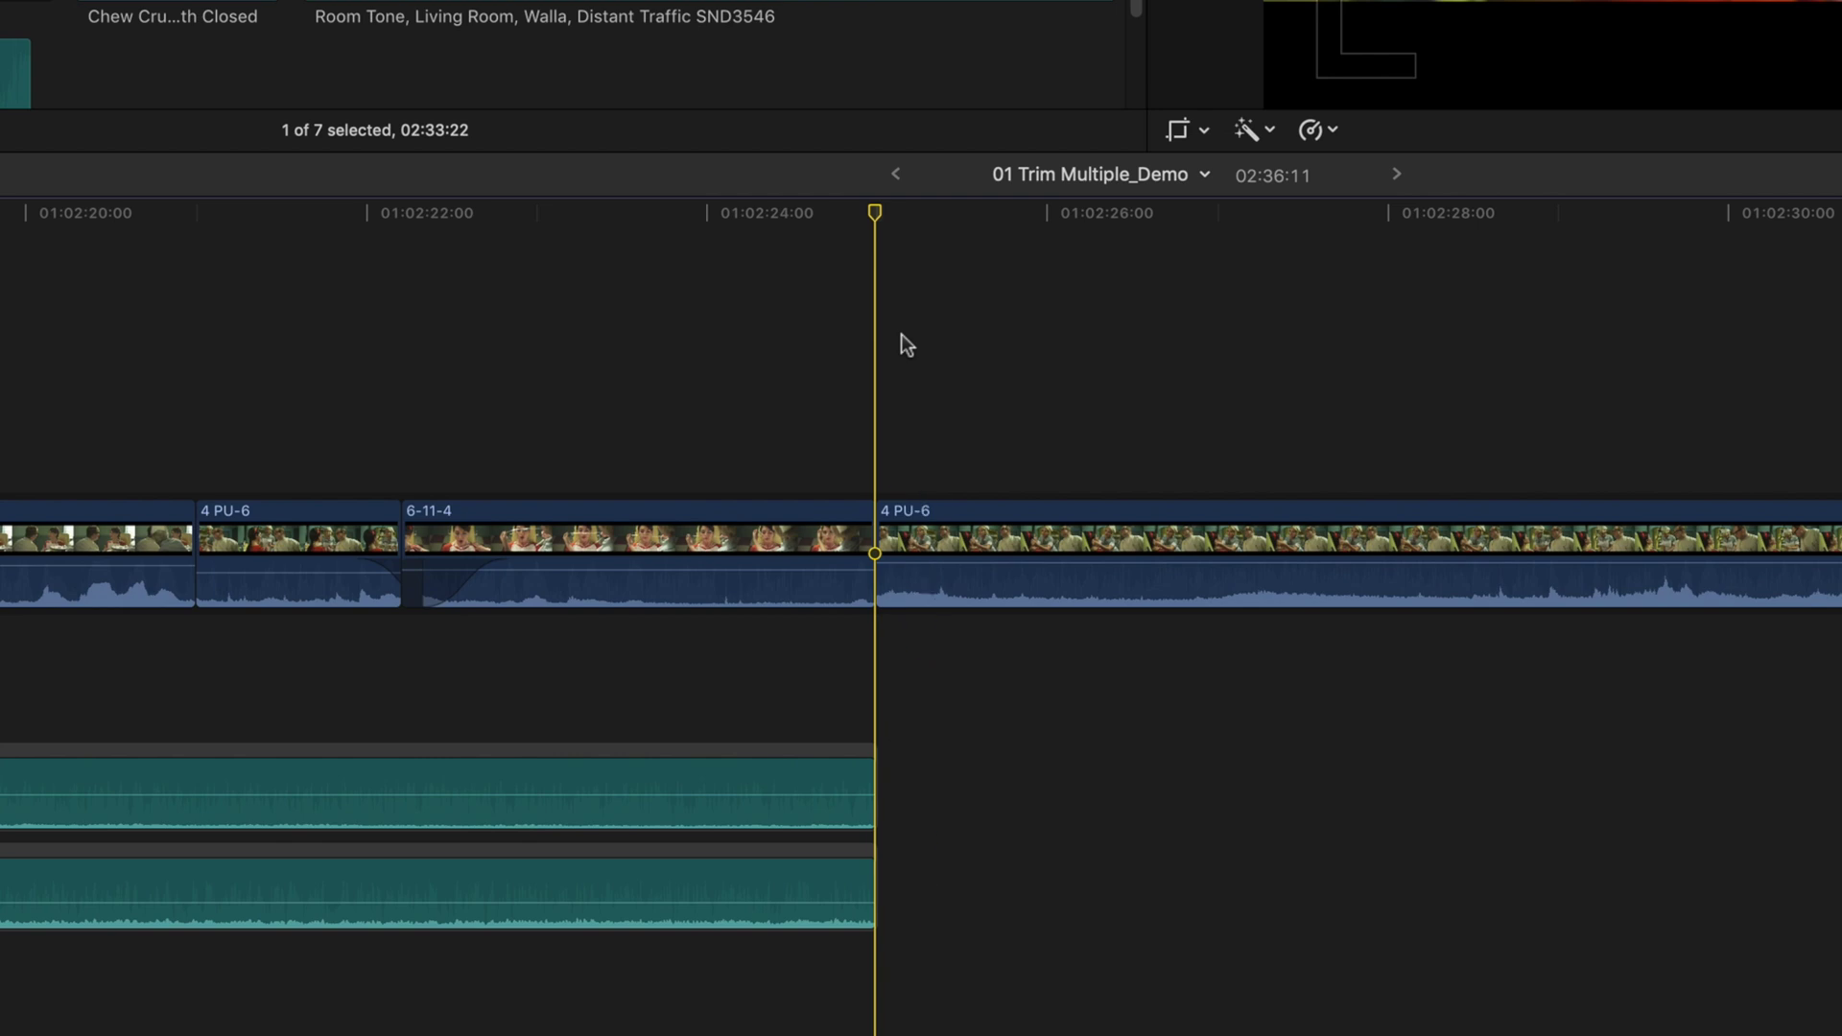
Step: Trim the Weather and Room Tone clip ends to the 4 PU-6 cut at 1:02:25:00
key("bracketleft")
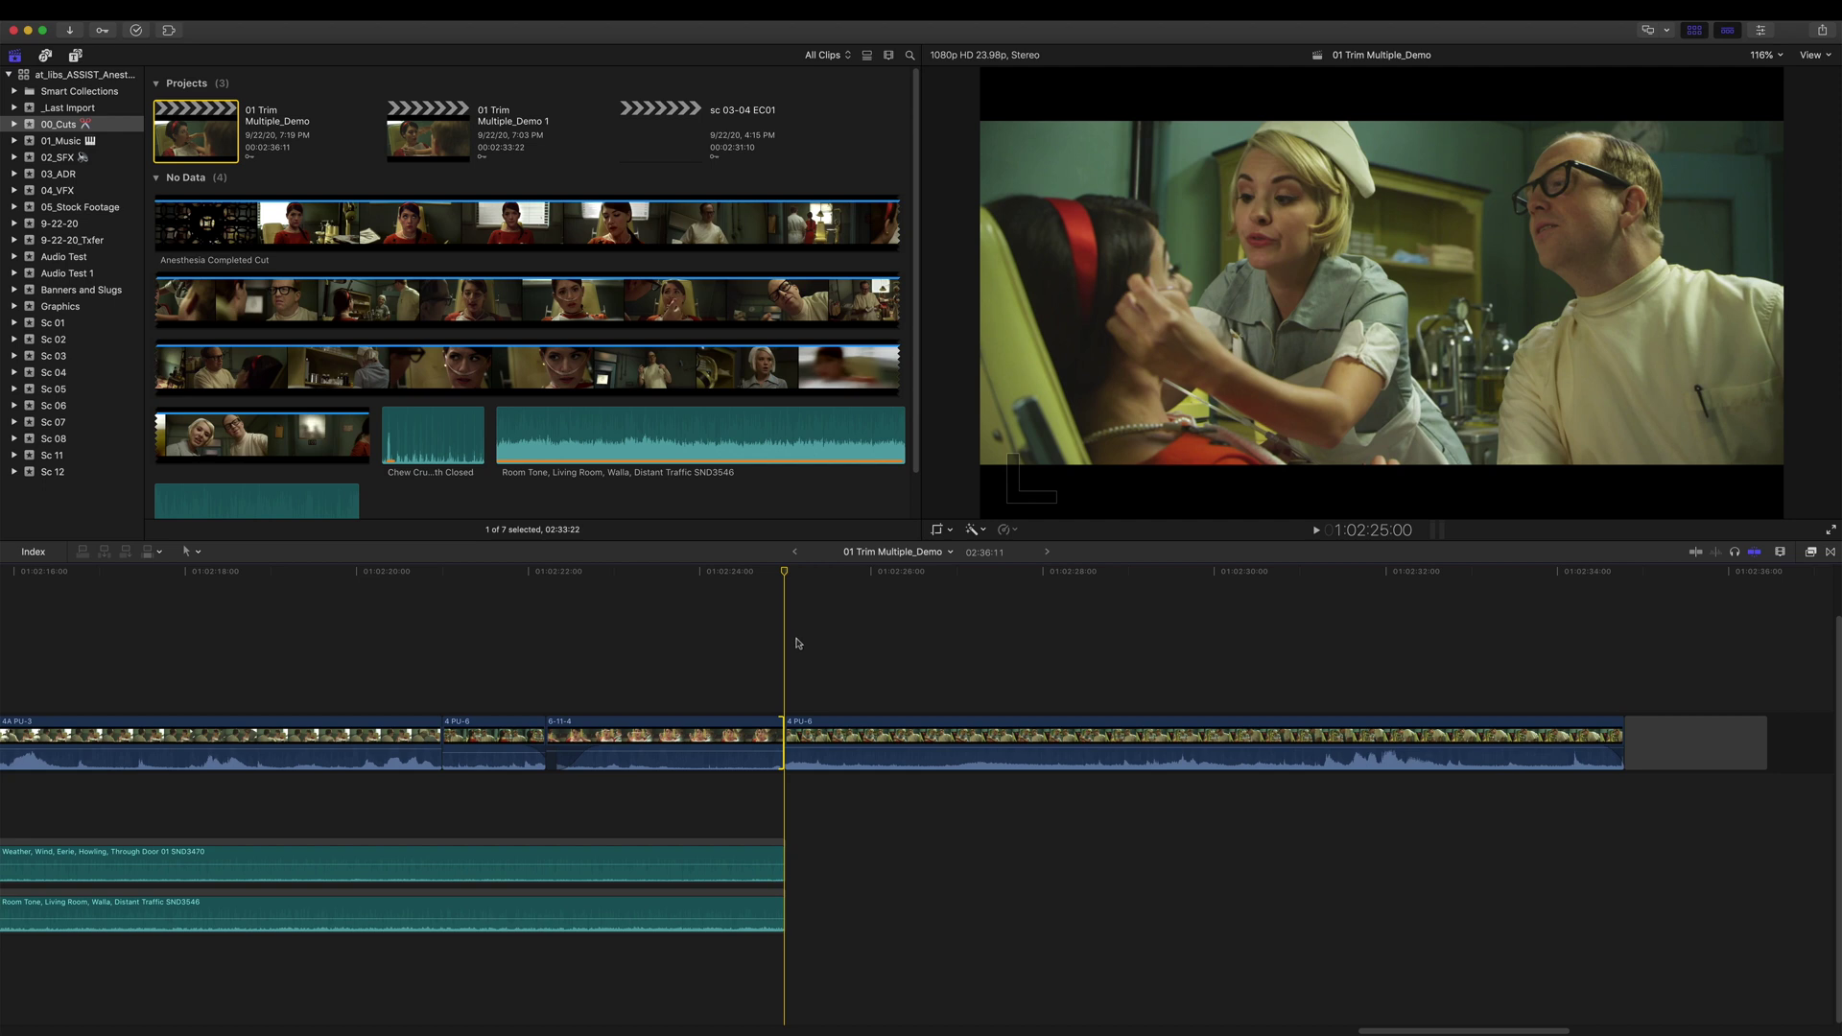
left_click_drag(791, 877, 811, 918)
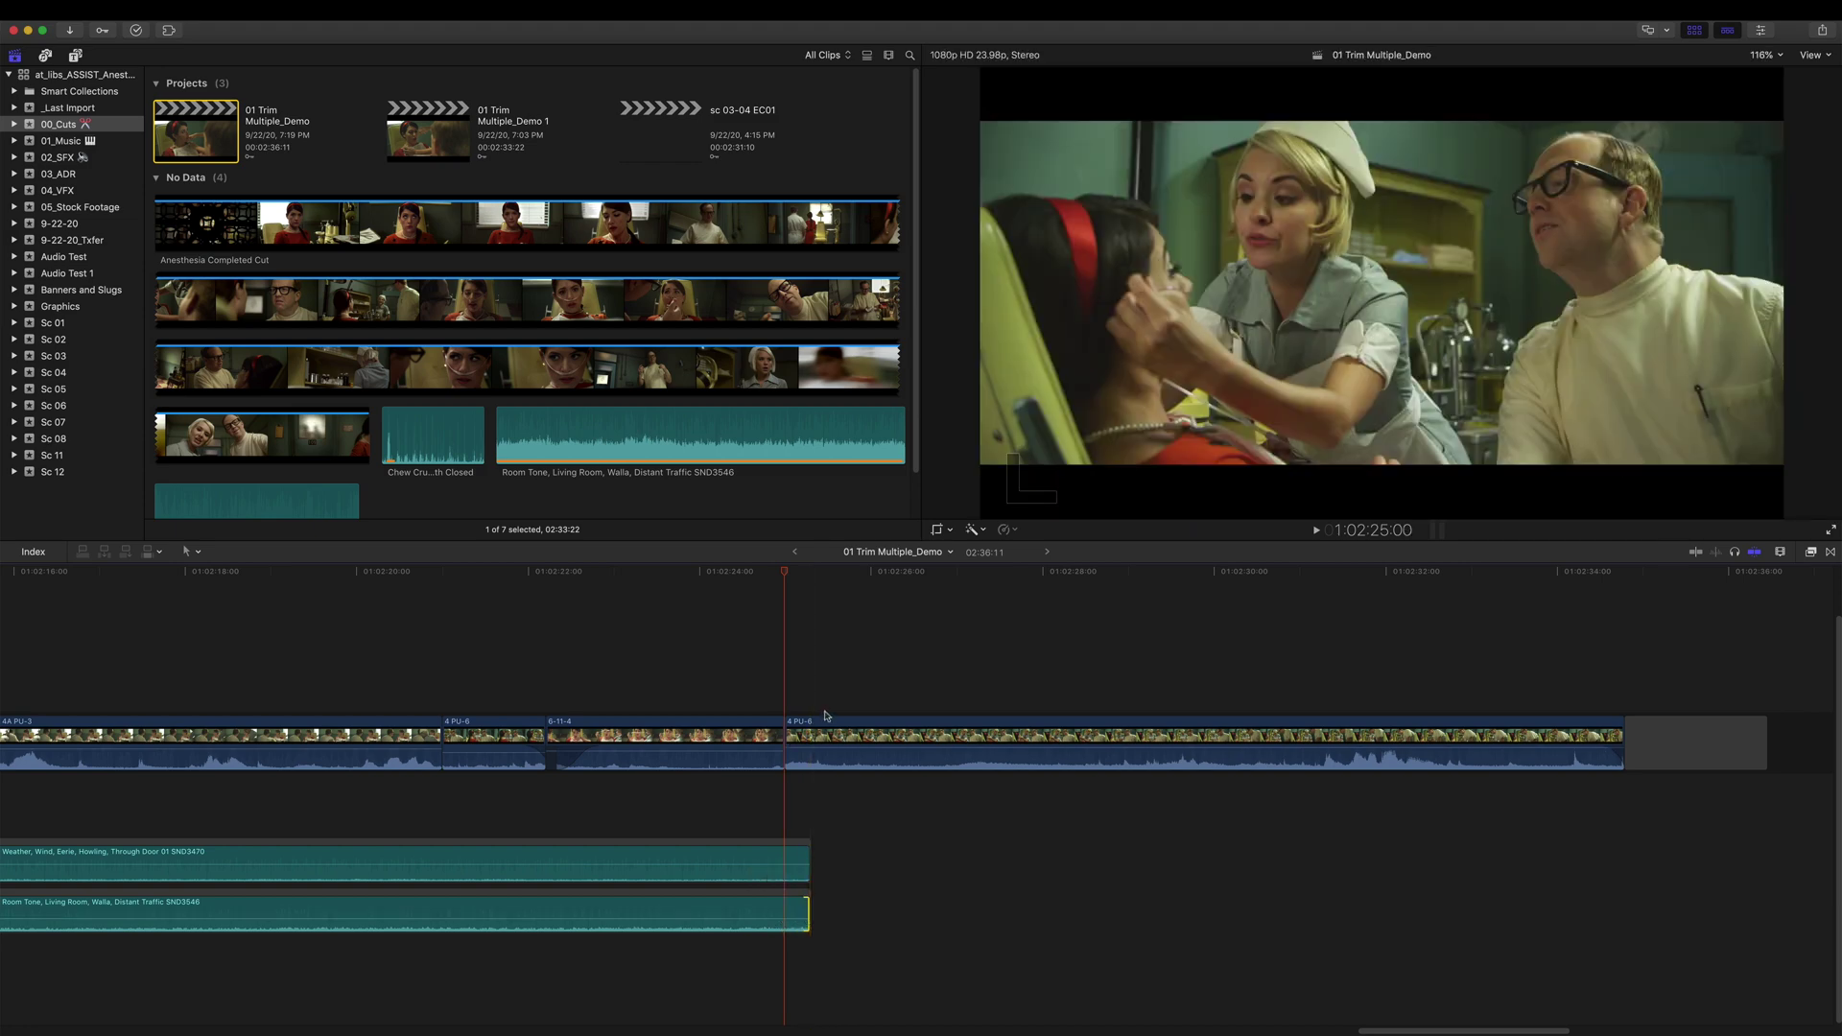
left_click(807, 573)
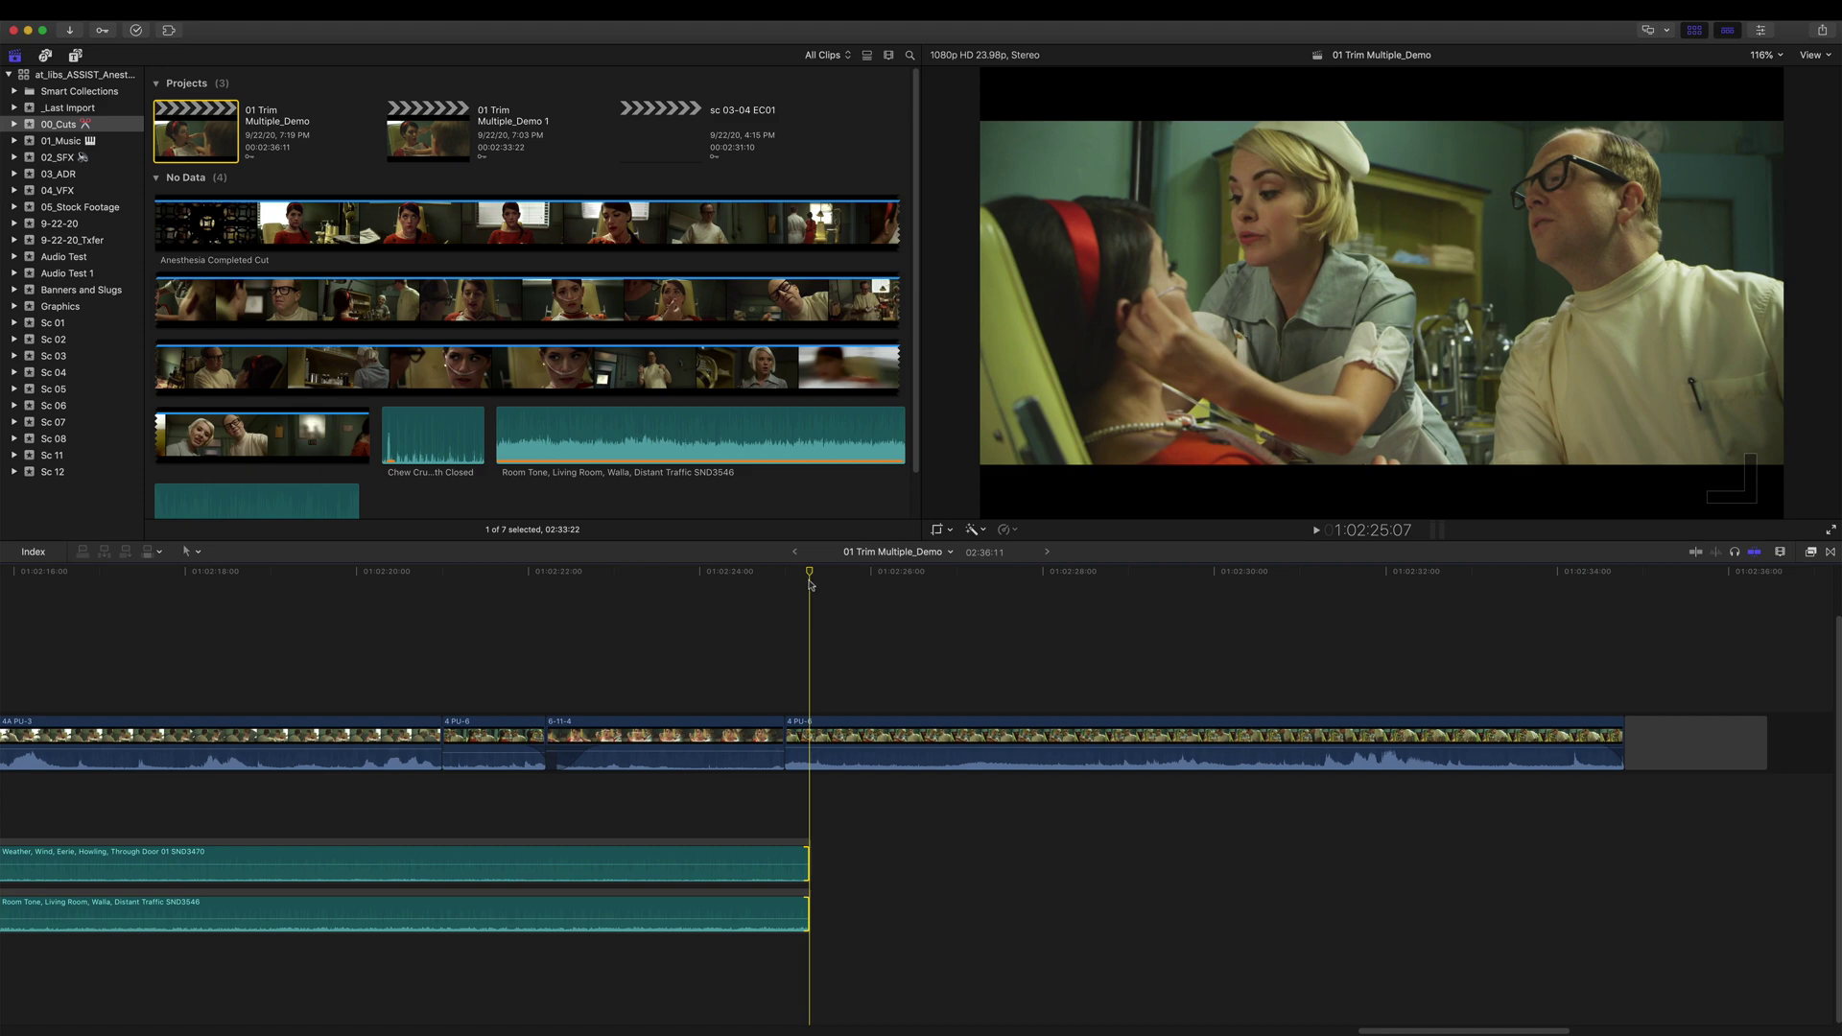
left_click(784, 574)
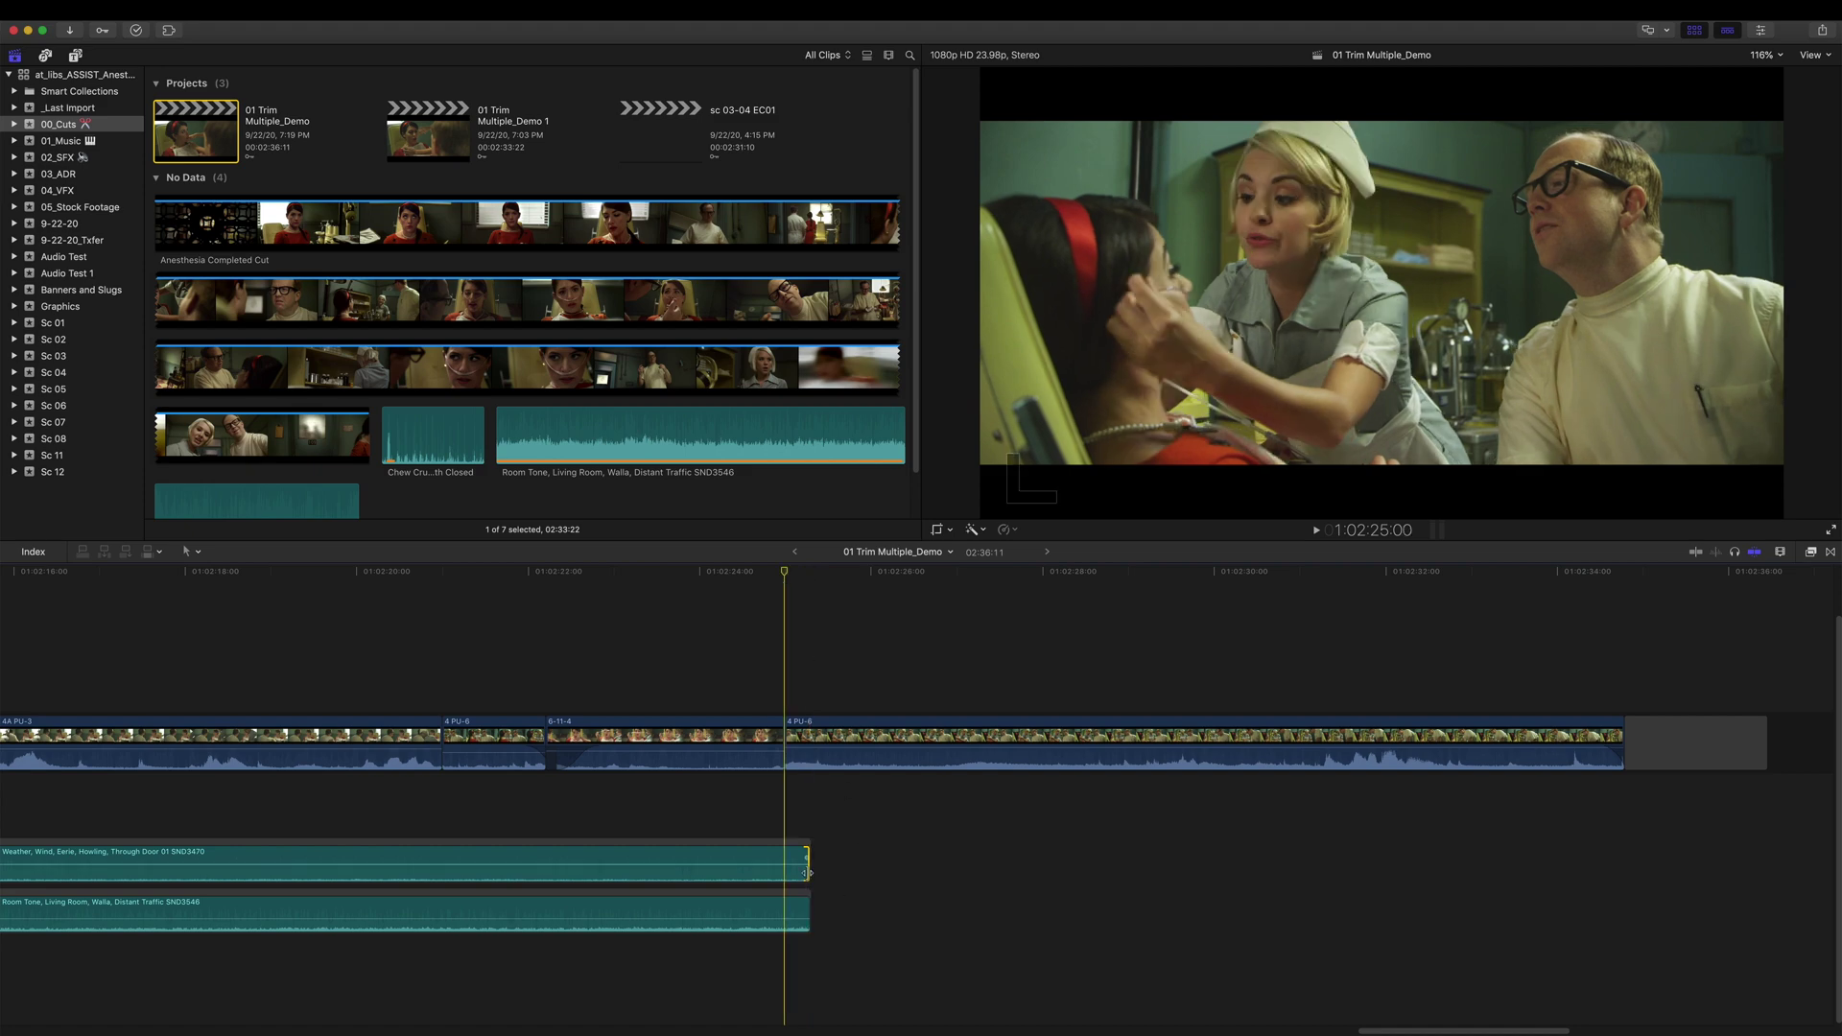
left_click_drag(808, 875, 785, 923)
Step: Nest both ambience clips into compound clip 'Sc 24 Backgrounds' and trim its end to 1:02:21:00
left_click(758, 667)
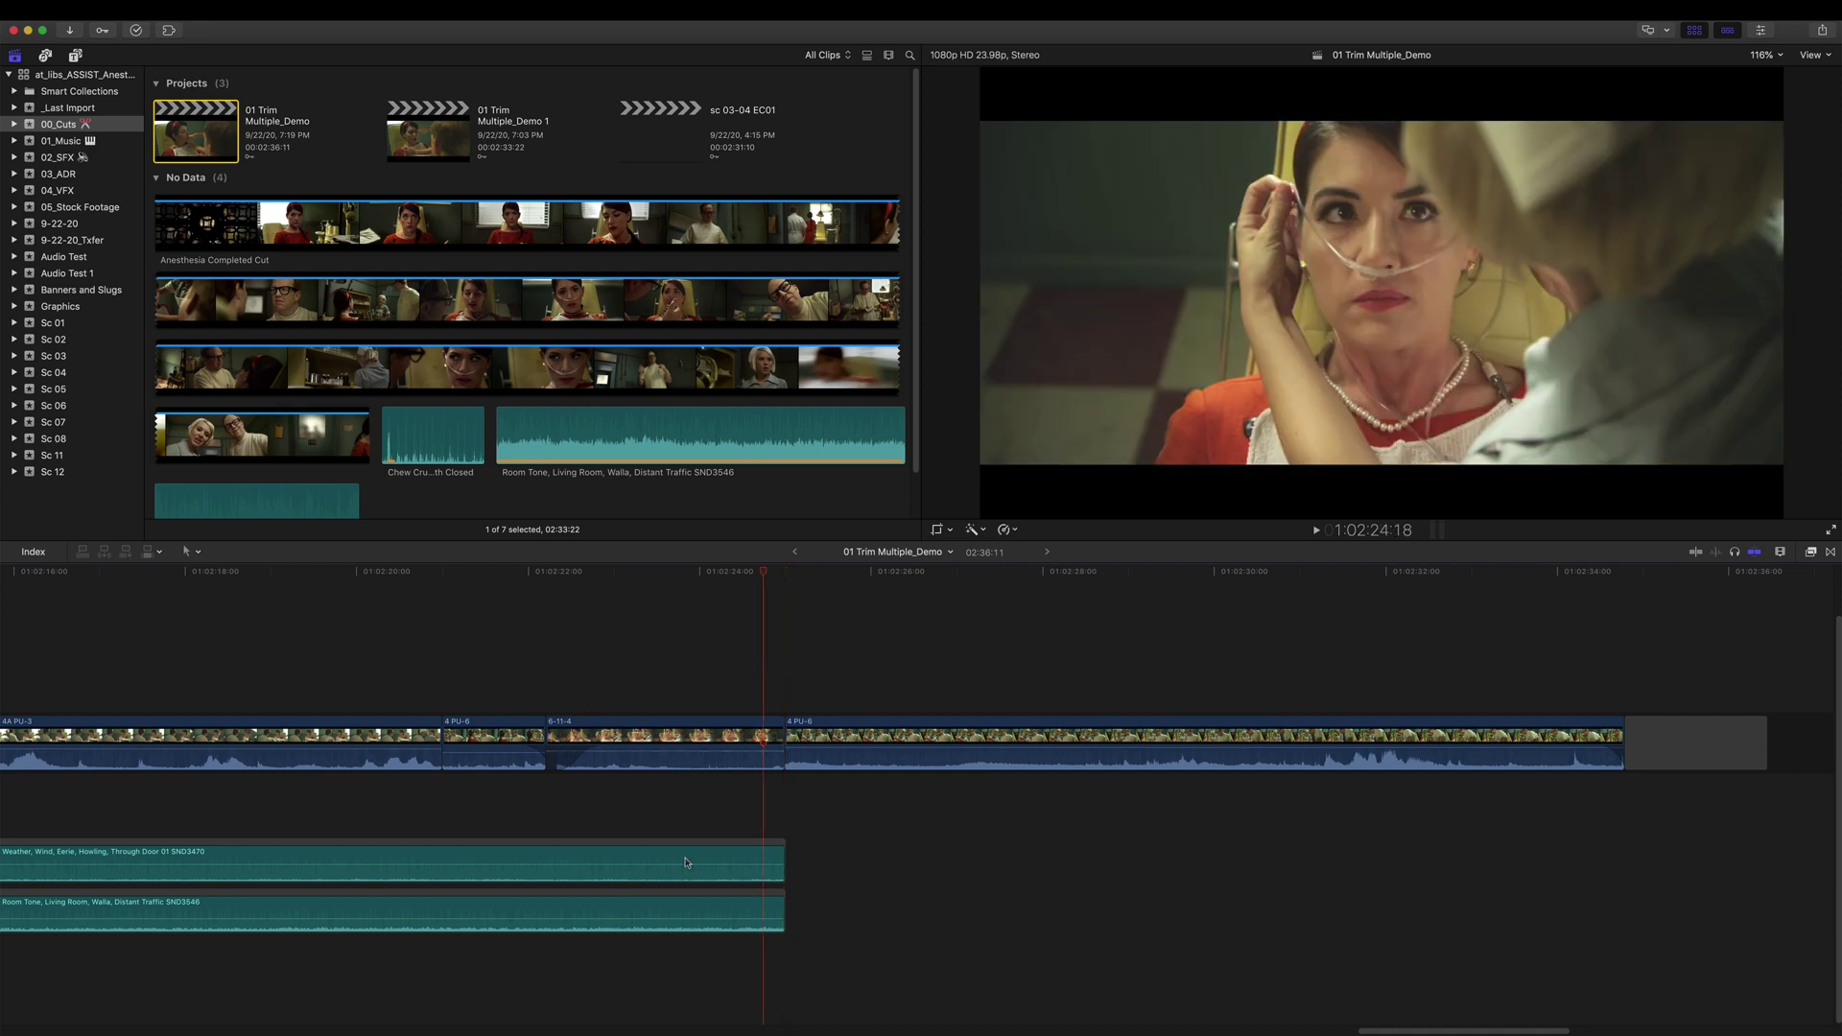
left_click_drag(674, 950, 670, 874)
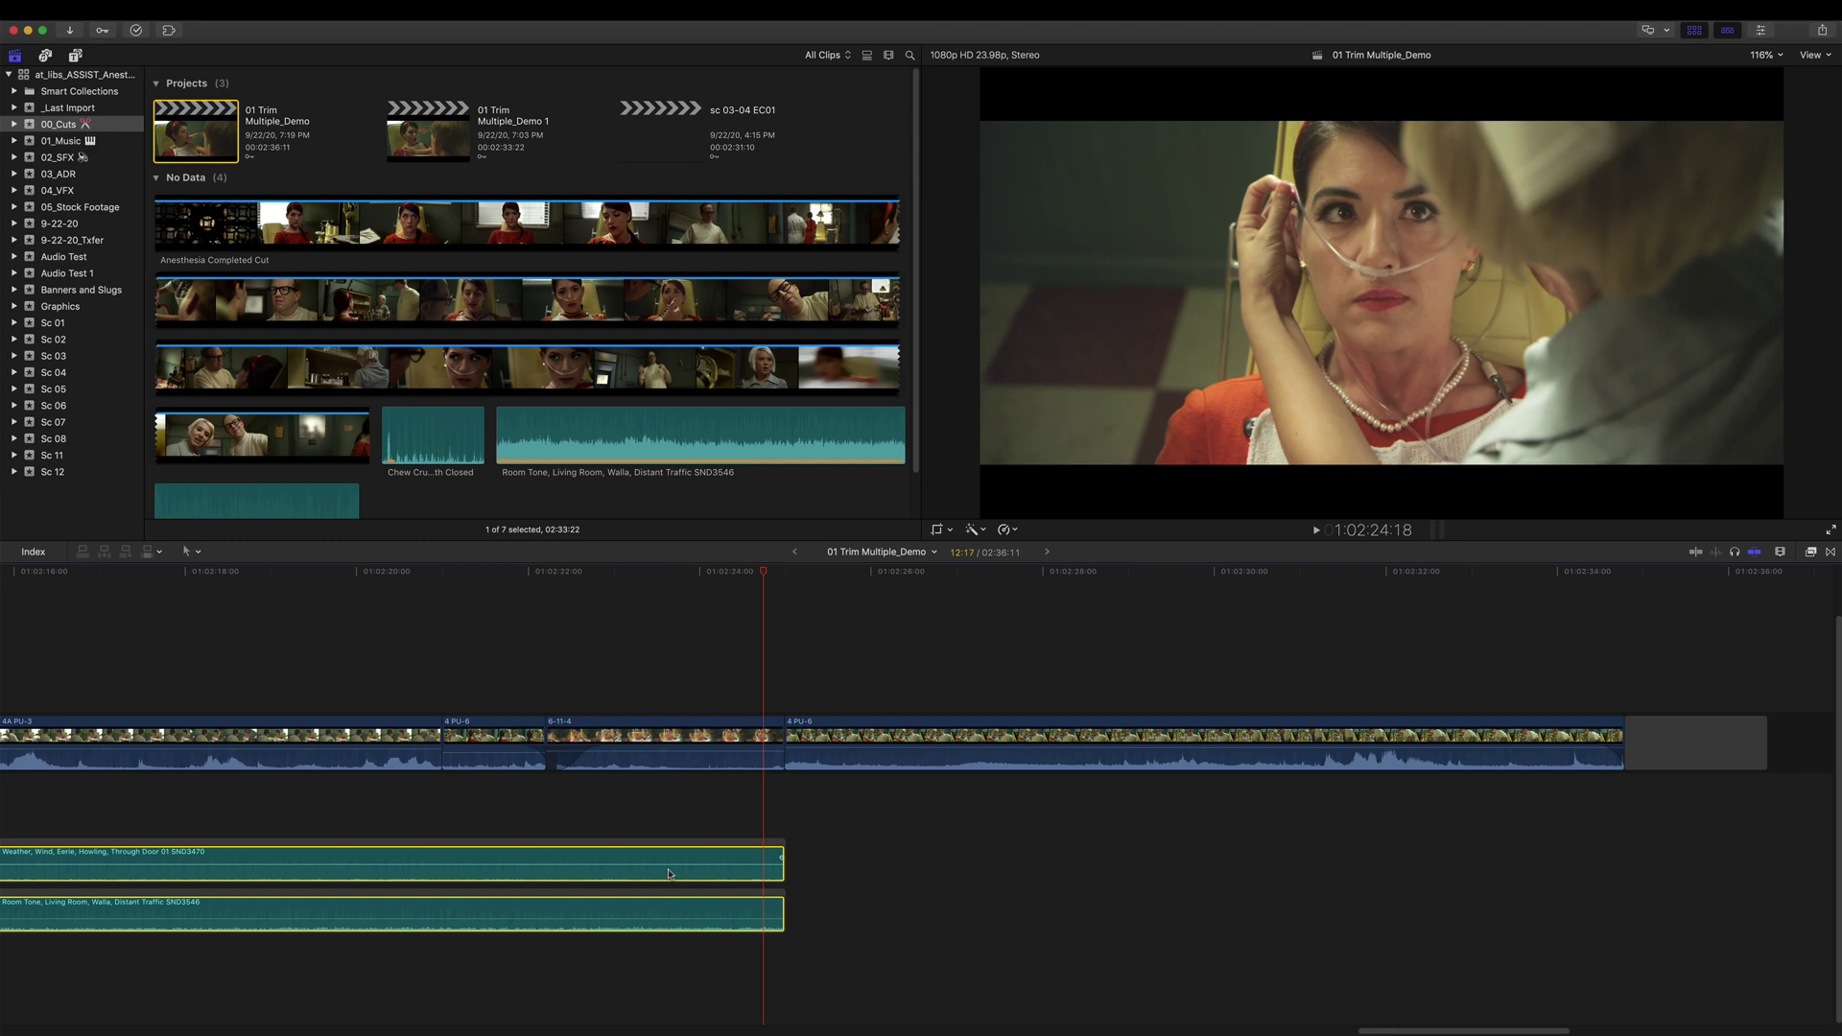
key("alt+g")
type("Sc 24")
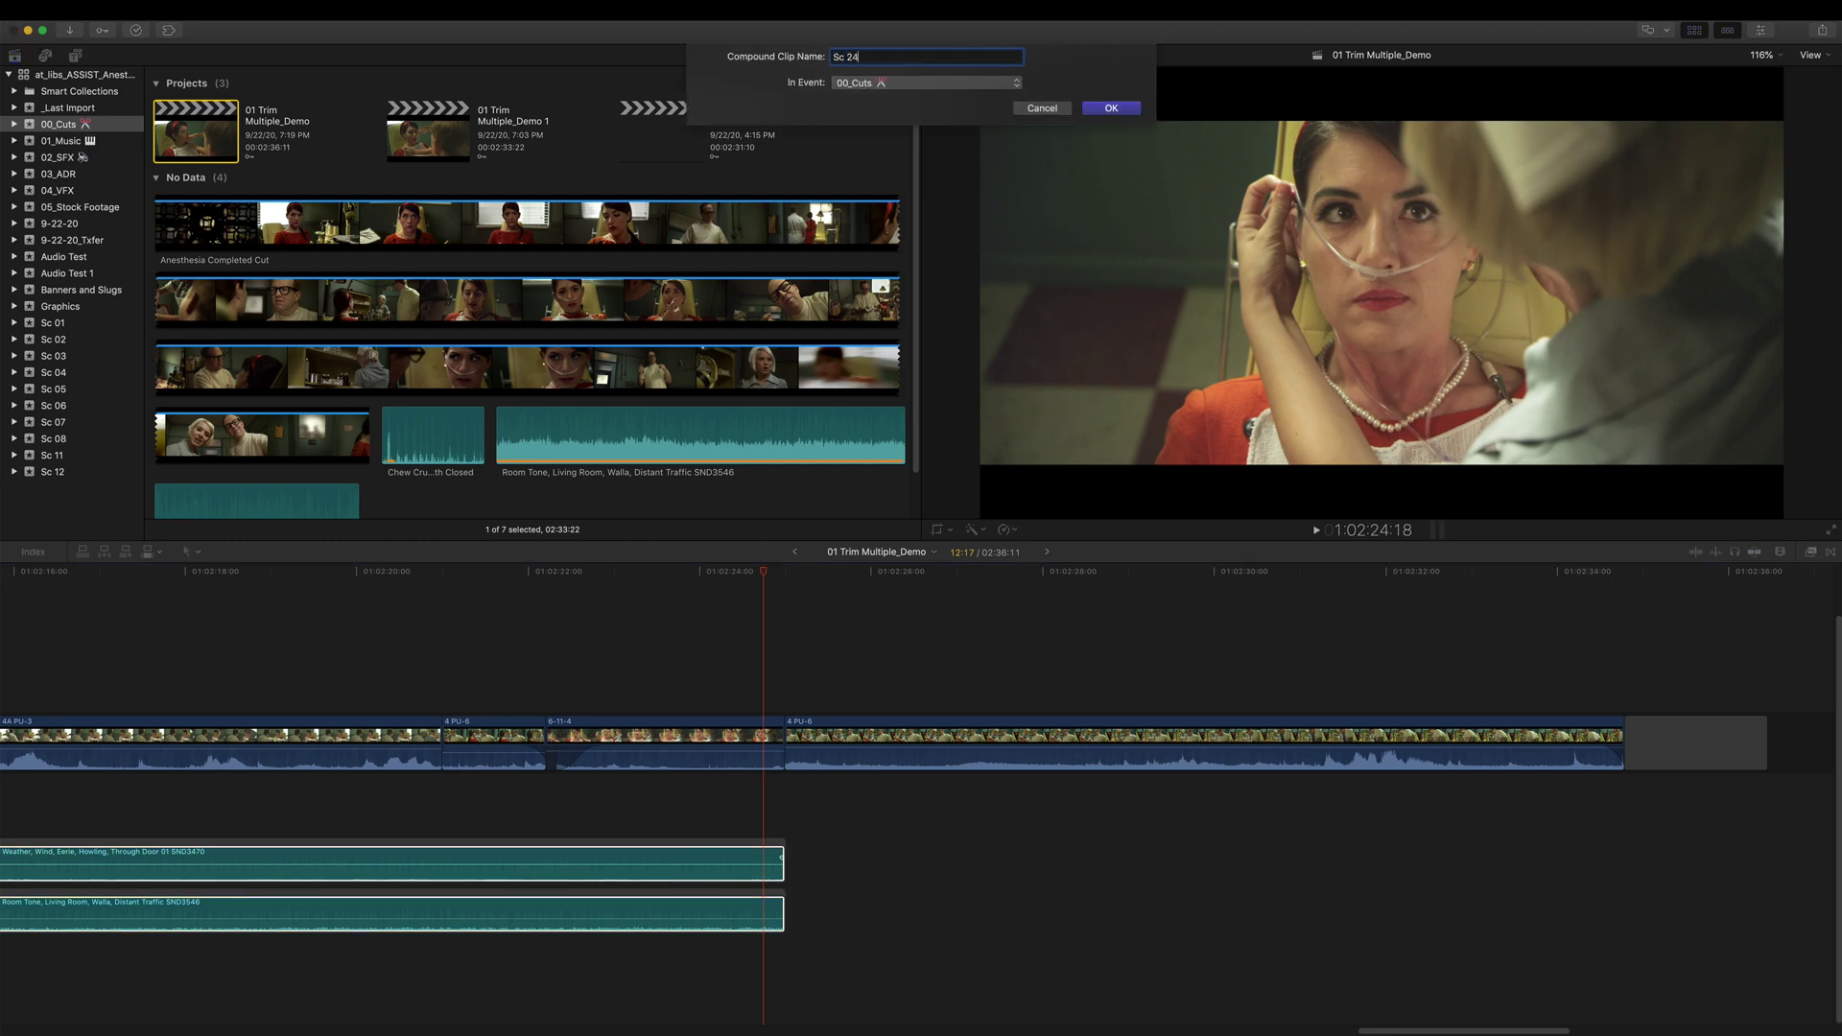
type(" Backgrounds")
left_click(1116, 110)
left_click_drag(780, 806, 443, 737)
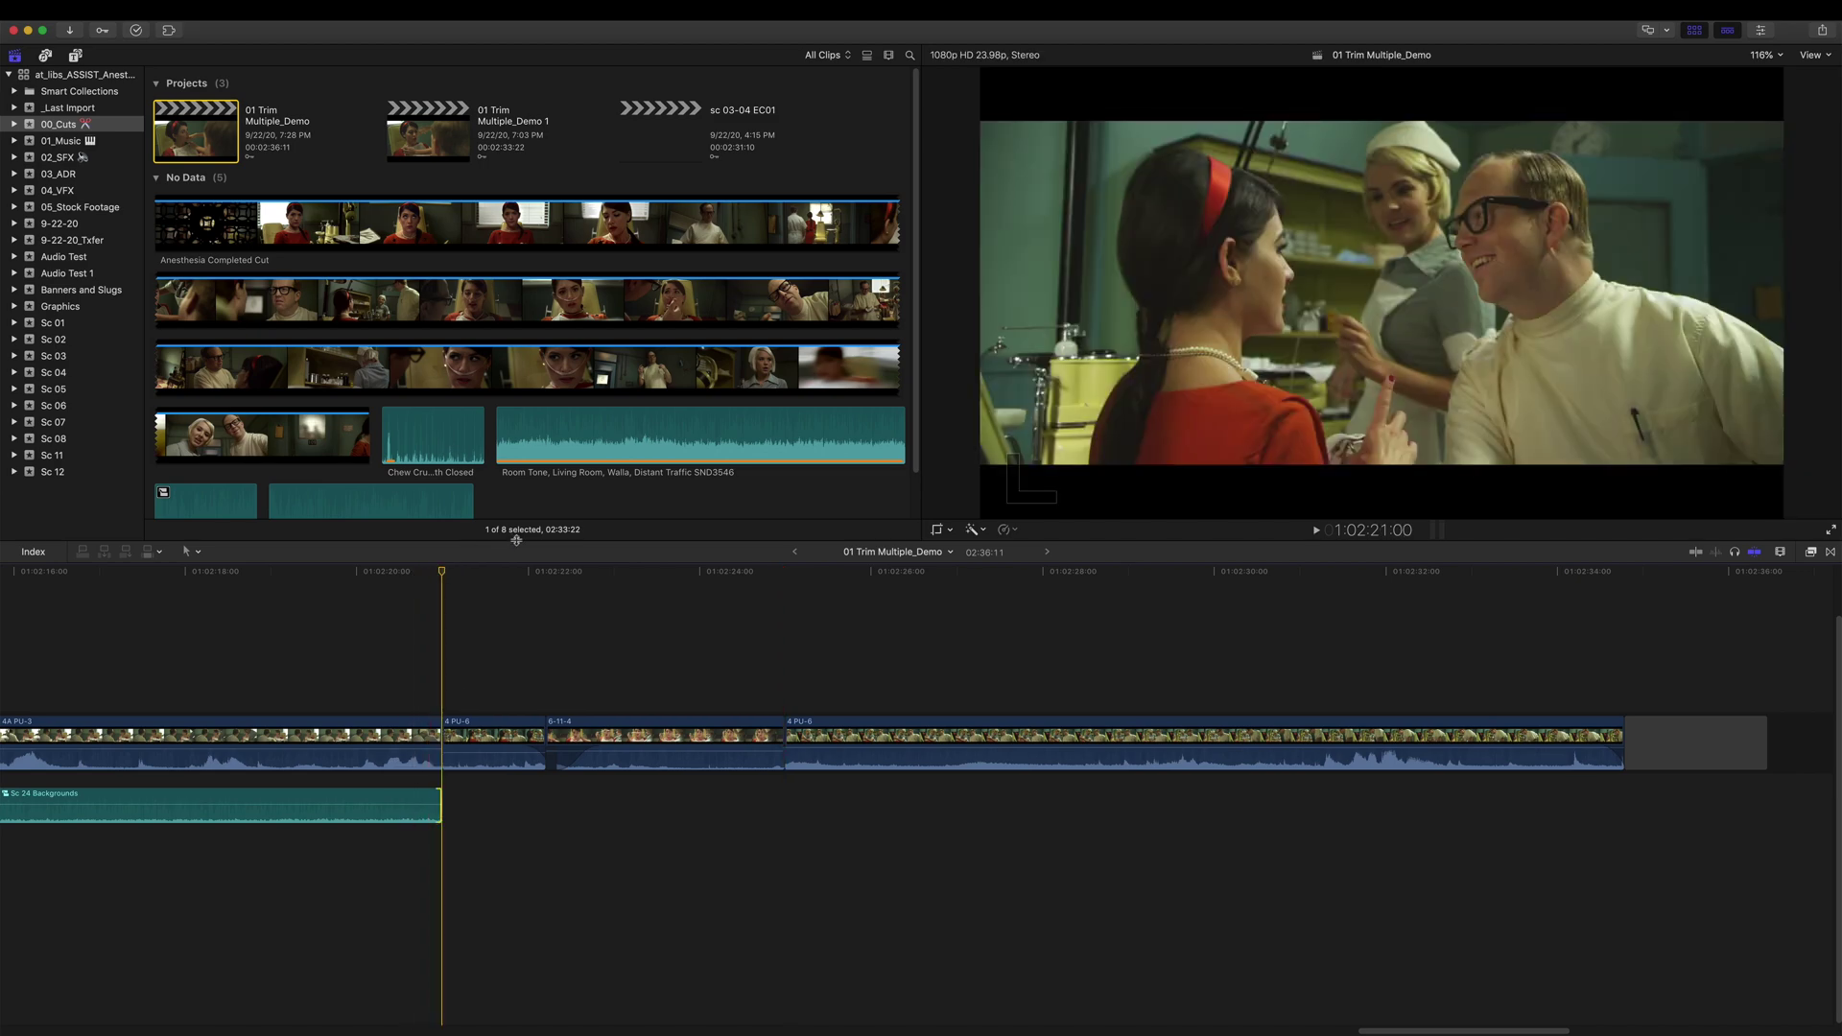
Step: Extend the Sc 24 Backgrounds compound clip's end to its limit with Shift+X
left_click(853, 573)
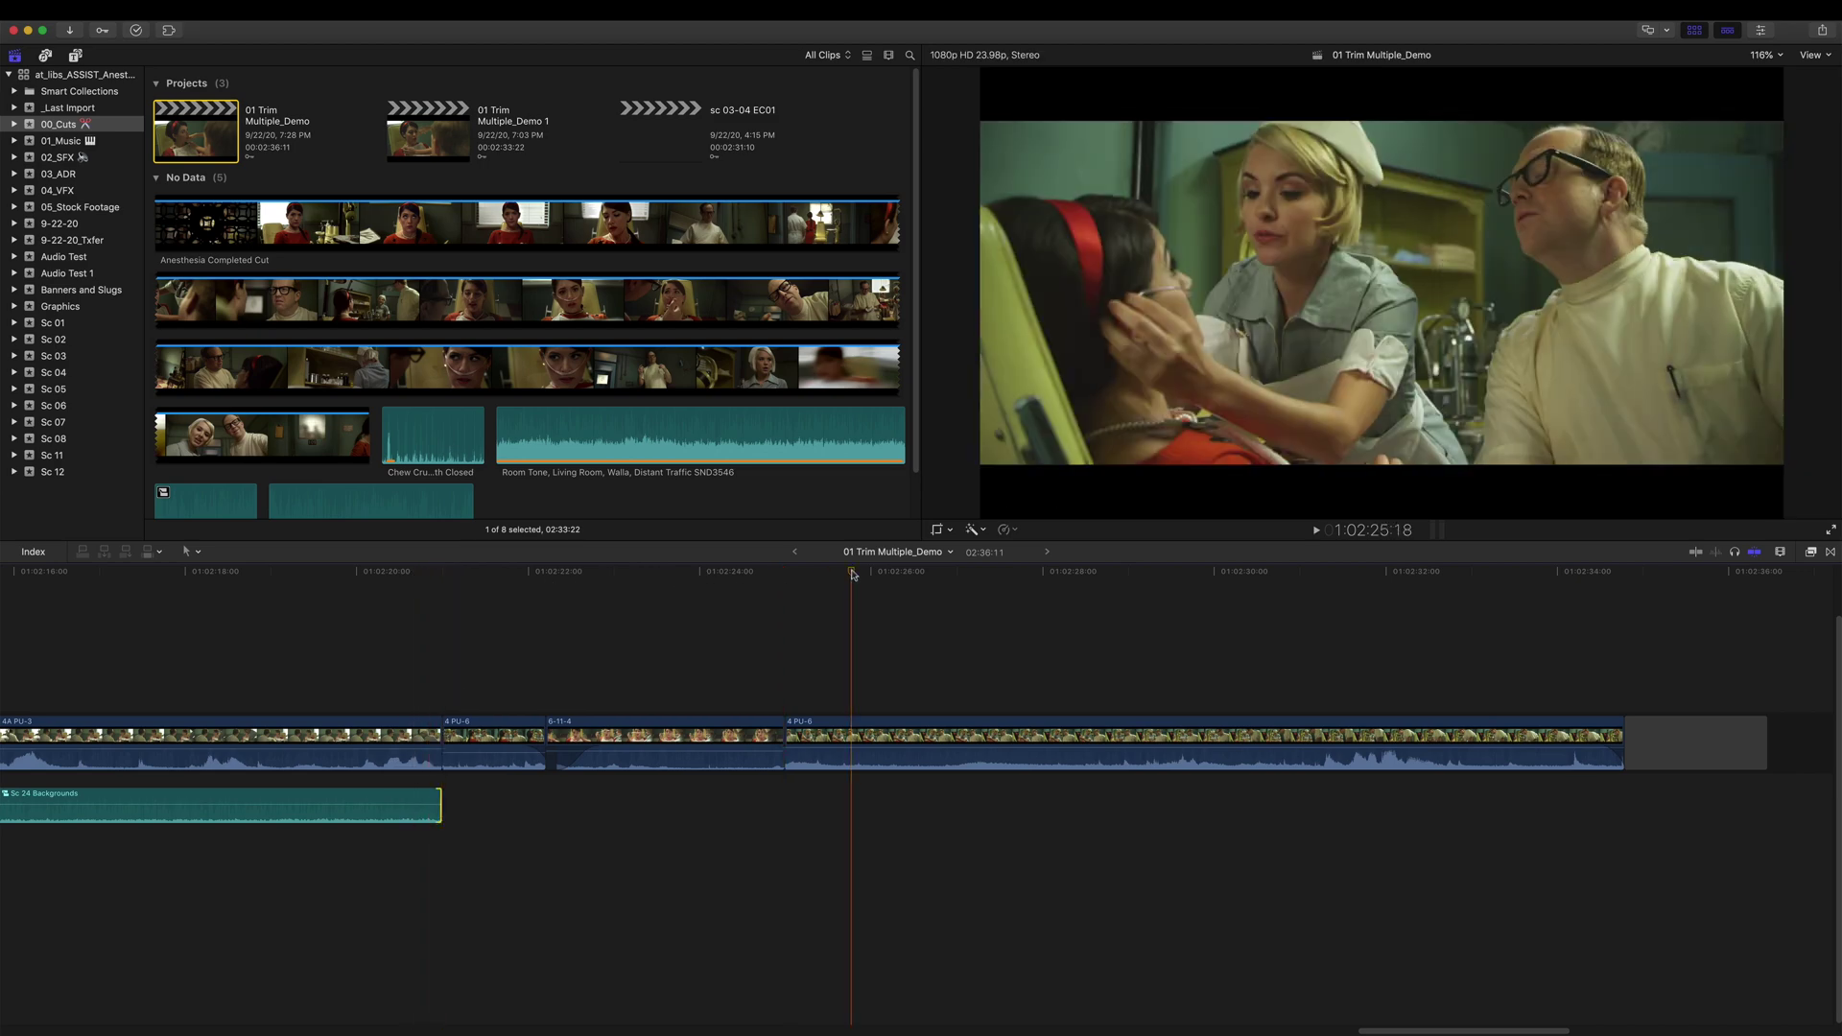
key("shift+x")
left_click(716, 601)
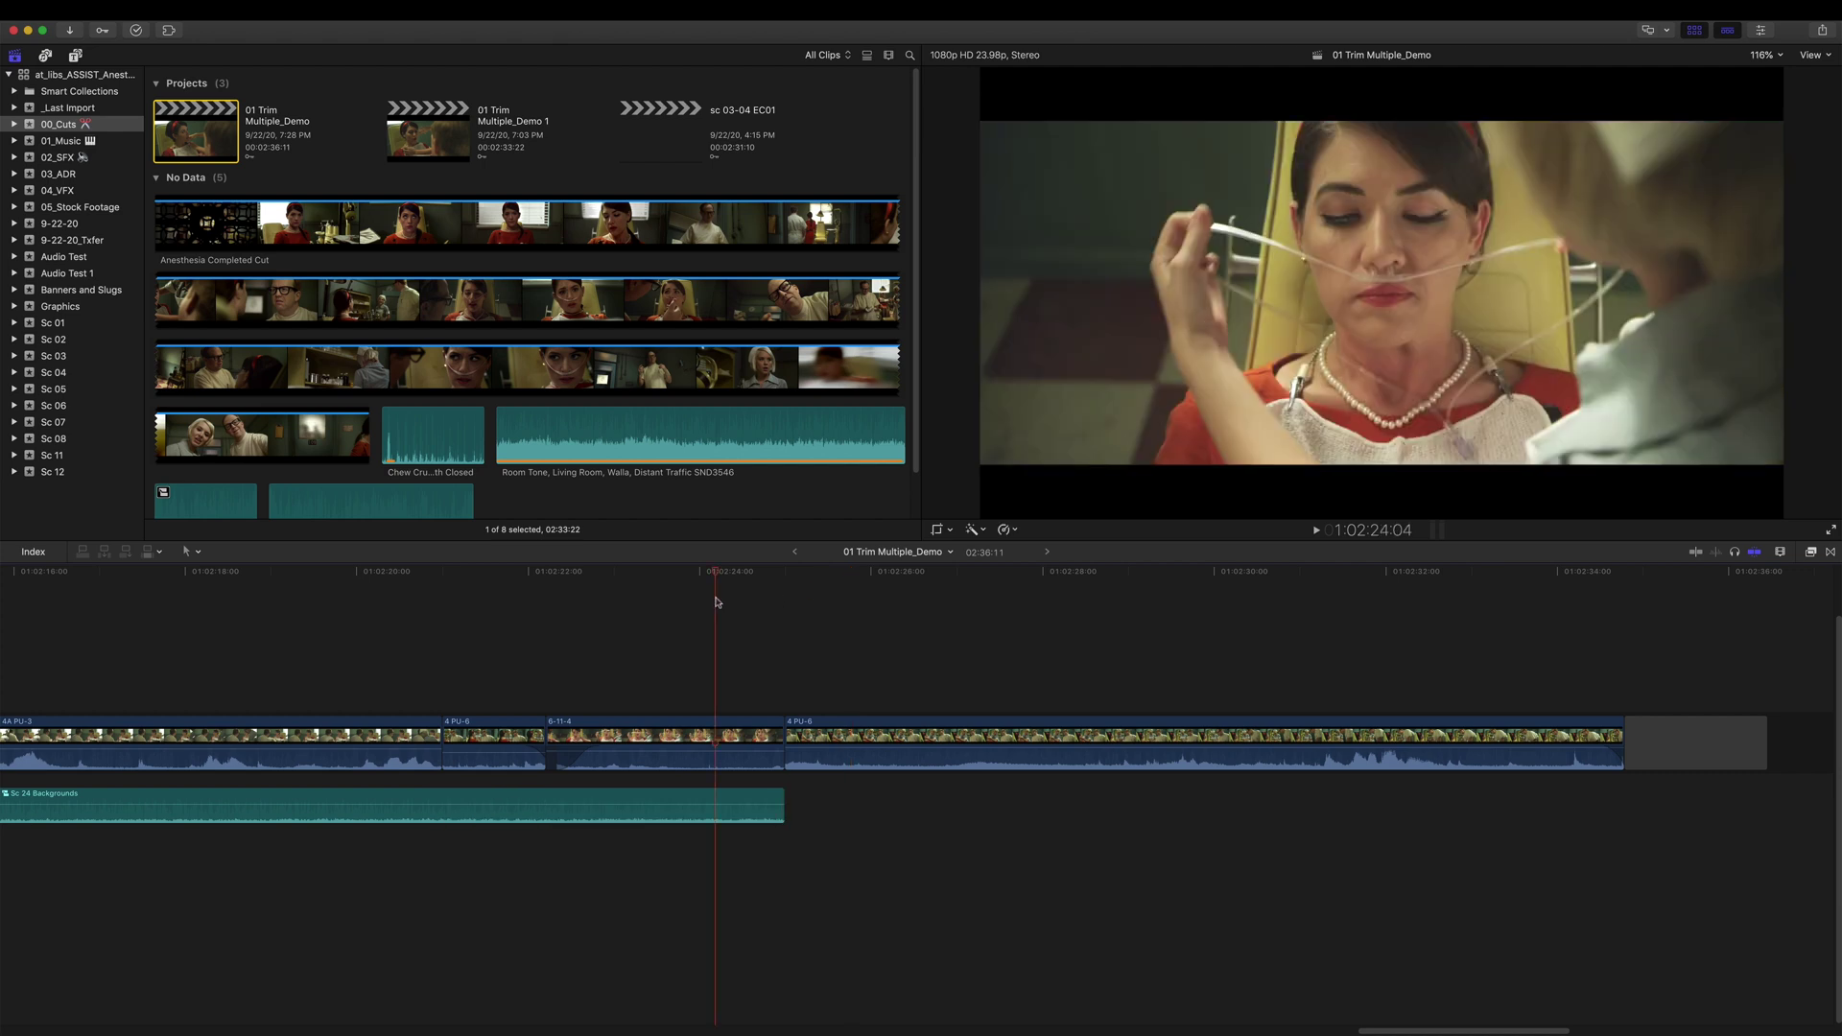